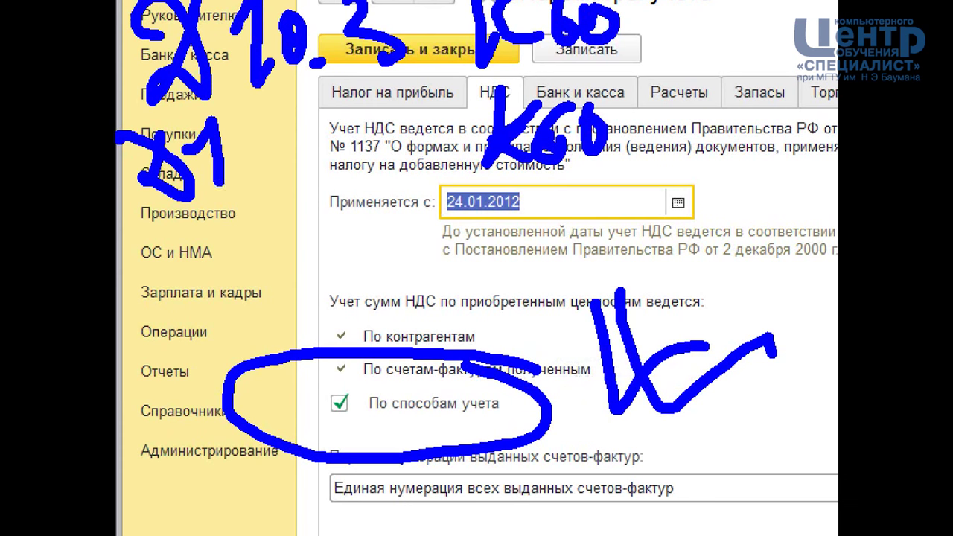
{"action": "left_click_drag", "start_coordinate": [308, 174], "coordinate": [315, 178]}
{"action": "mouse_move", "coordinate": [329, 117]}
{"action": "left_mouse_down"}
{"action": "mouse_move", "coordinate": [351, 161]}
{"action": "mouse_move", "coordinate": [335, 173]}
{"action": "left_mouse_up"}
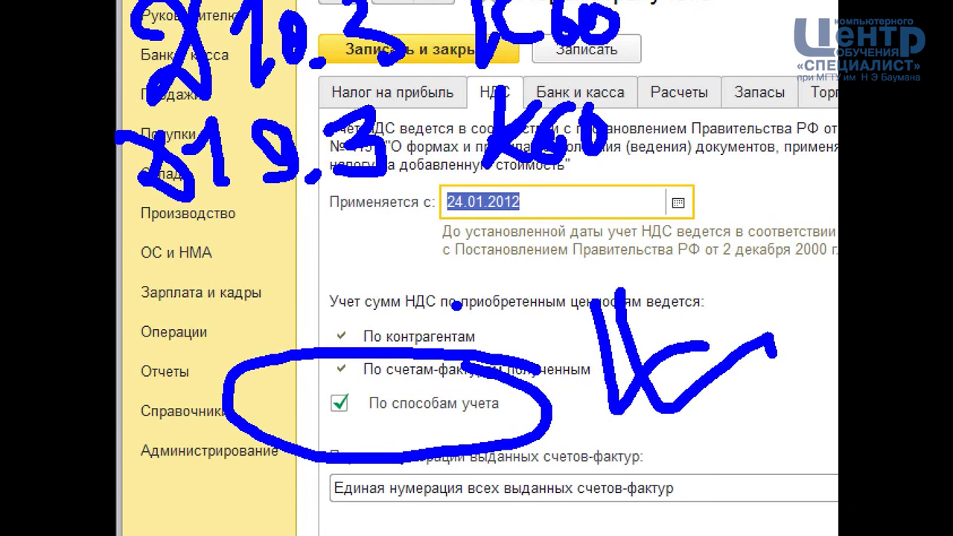
{"action": "left_click_drag", "start_coordinate": [469, 206], "coordinate": [476, 271]}
{"action": "mouse_move", "coordinate": [533, 202]}
{"action": "left_mouse_down"}
{"action": "mouse_move", "coordinate": [488, 239]}
{"action": "mouse_move", "coordinate": [517, 269]}
{"action": "left_mouse_up"}
{"action": "mouse_move", "coordinate": [537, 227]}
{"action": "left_mouse_down"}
{"action": "mouse_move", "coordinate": [557, 275]}
{"action": "mouse_move", "coordinate": [570, 277]}
{"action": "left_mouse_up"}
{"action": "left_click_drag", "start_coordinate": [596, 190], "coordinate": [586, 269]}
{"action": "left_click", "coordinate": [634, 253]}
{"action": "left_click_drag", "start_coordinate": [643, 190], "coordinate": [640, 260]}
{"action": "left_click_drag", "start_coordinate": [212, 223], "coordinate": [190, 301]}
{"action": "left_click_drag", "start_coordinate": [149, 234], "coordinate": [193, 257]}
{"action": "mouse_move", "coordinate": [253, 227]}
{"action": "left_mouse_down"}
{"action": "mouse_move", "coordinate": [223, 286]}
{"action": "mouse_move", "coordinate": [268, 256]}
{"action": "left_mouse_up"}
{"action": "mouse_move", "coordinate": [290, 223]}
{"action": "left_mouse_down"}
{"action": "mouse_move", "coordinate": [260, 286]}
{"action": "mouse_move", "coordinate": [298, 216]}
{"action": "mouse_move", "coordinate": [368, 268]}
{"action": "mouse_move", "coordinate": [406, 272]}
{"action": "left_mouse_up"}
{"action": "left_click", "coordinate": [316, 275]}
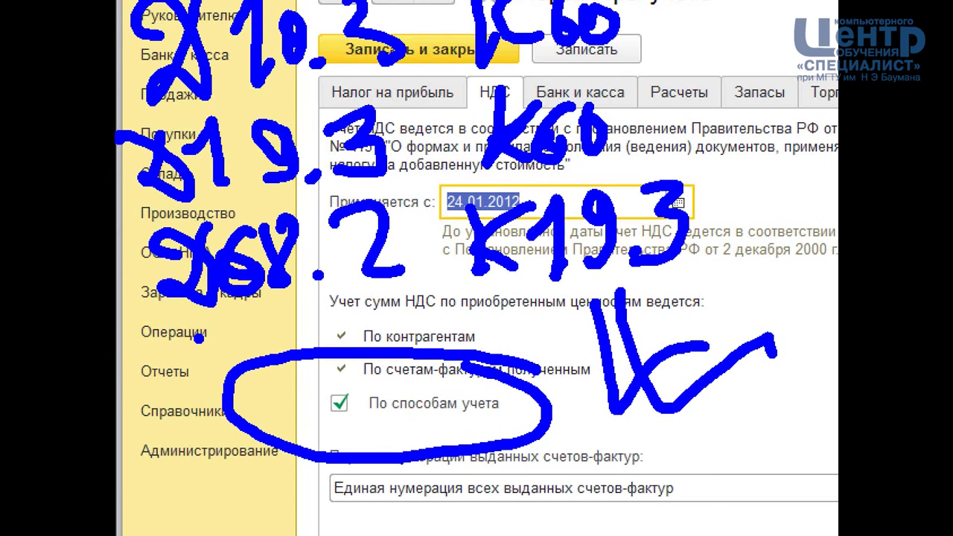
{"action": "mouse_move", "coordinate": [181, 336]}
{"action": "left_mouse_down"}
{"action": "mouse_move", "coordinate": [123, 288]}
{"action": "mouse_move", "coordinate": [512, 161]}
{"action": "mouse_move", "coordinate": [766, 261]}
{"action": "mouse_move", "coordinate": [414, 301]}
{"action": "mouse_move", "coordinate": [152, 349]}
{"action": "left_mouse_up"}
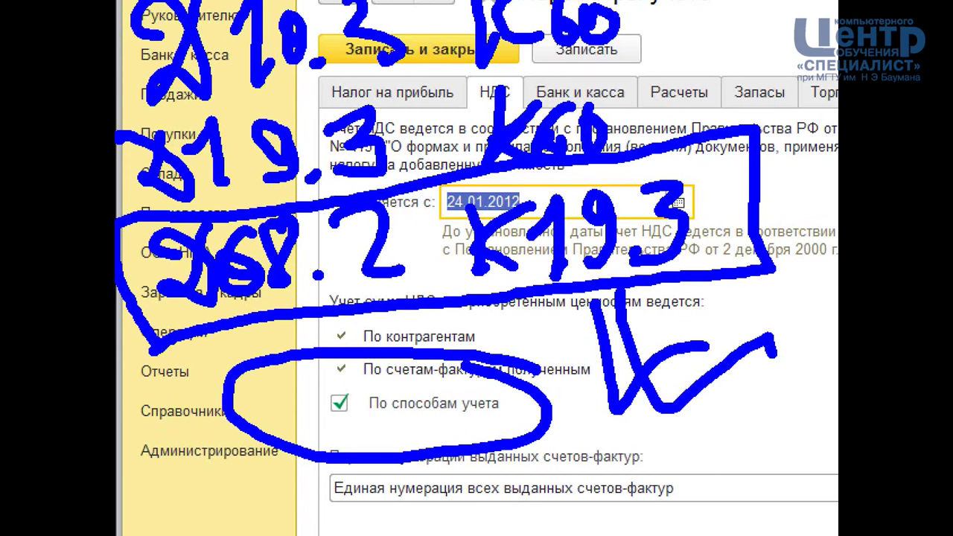
{"action": "mouse_move", "coordinate": [286, 265]}
{"action": "left_mouse_down"}
{"action": "mouse_move", "coordinate": [294, 289]}
{"action": "mouse_move", "coordinate": [268, 305]}
{"action": "left_mouse_up"}
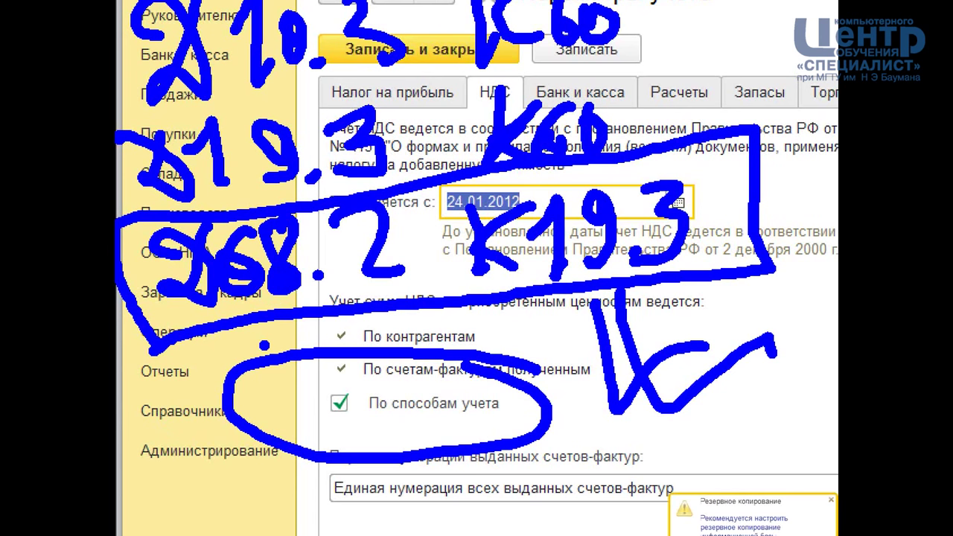
{"action": "mouse_move", "coordinate": [315, 409]}
{"action": "left_mouse_down"}
{"action": "mouse_move", "coordinate": [368, 386]}
{"action": "mouse_move", "coordinate": [405, 398]}
{"action": "left_mouse_up"}
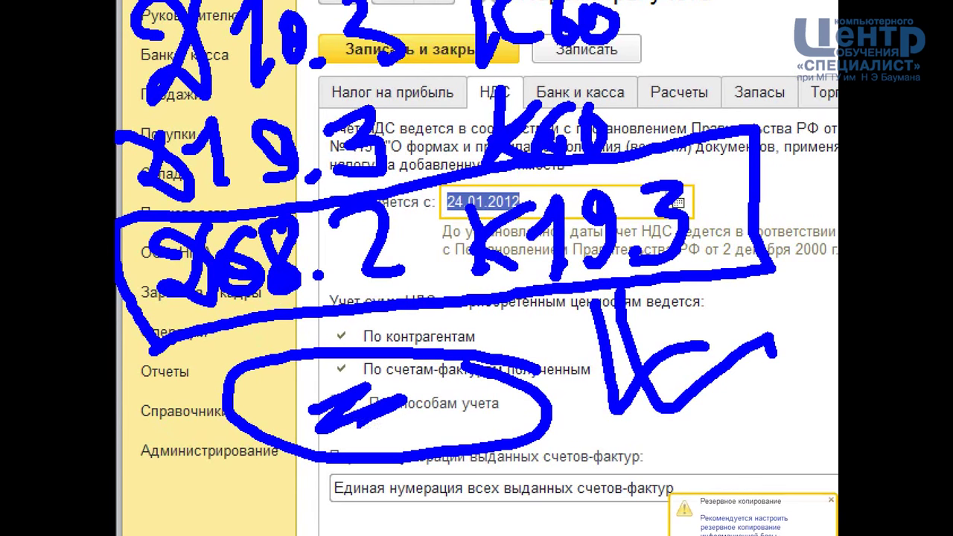
{"action": "left_click_drag", "start_coordinate": [322, 428], "coordinate": [407, 445]}
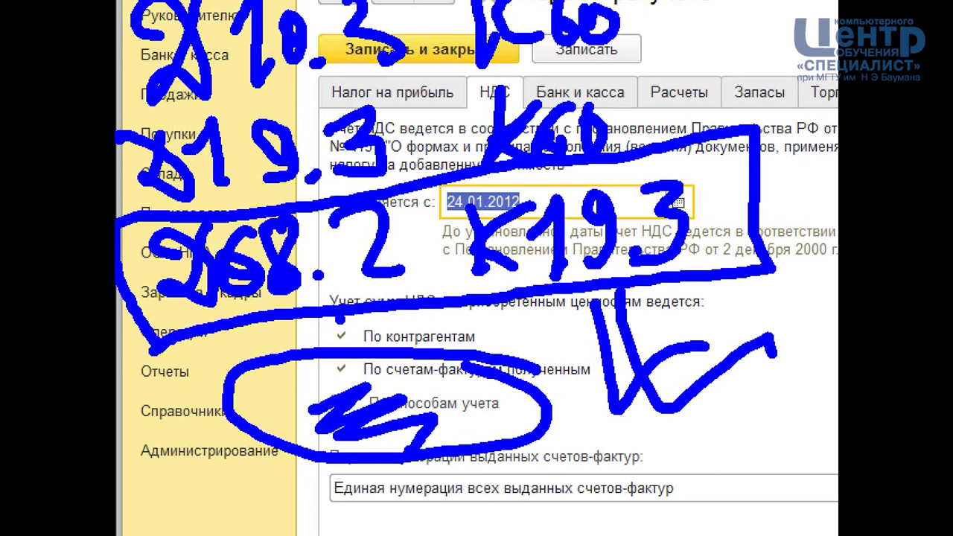
{"action": "mouse_move", "coordinate": [237, 71]}
{"action": "left_mouse_down"}
{"action": "mouse_move", "coordinate": [309, 30]}
{"action": "mouse_move", "coordinate": [306, 56]}
{"action": "left_mouse_up"}
{"action": "mouse_move", "coordinate": [371, 6]}
{"action": "left_mouse_down"}
{"action": "mouse_move", "coordinate": [350, 75]}
{"action": "mouse_move", "coordinate": [376, 65]}
{"action": "mouse_move", "coordinate": [428, 78]}
{"action": "left_mouse_up"}
{"action": "mouse_move", "coordinate": [226, 202]}
{"action": "left_mouse_down"}
{"action": "mouse_move", "coordinate": [326, 102]}
{"action": "mouse_move", "coordinate": [392, 147]}
{"action": "left_mouse_up"}
{"action": "left_click_drag", "start_coordinate": [388, 96], "coordinate": [380, 186]}
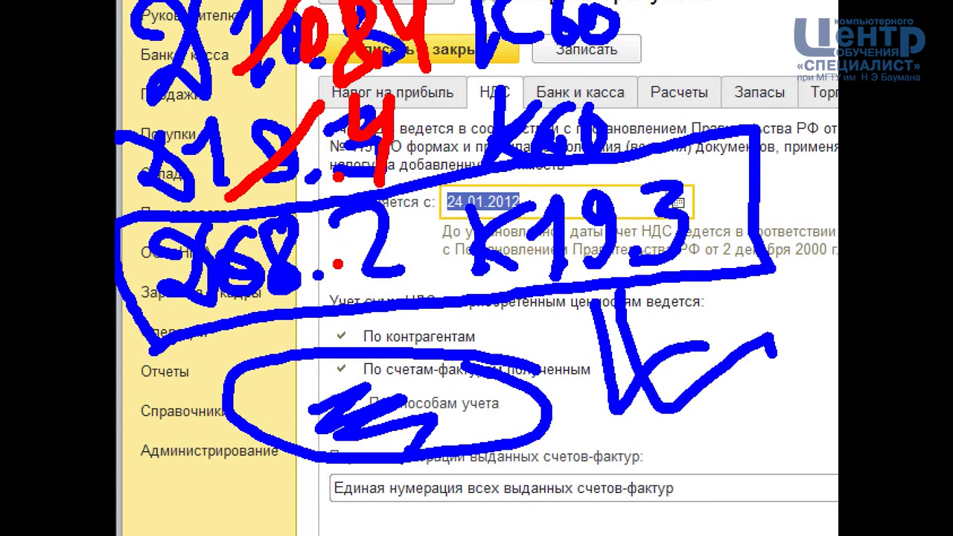
{"action": "left_click_drag", "start_coordinate": [537, 330], "coordinate": [622, 345]}
{"action": "mouse_move", "coordinate": [636, 294]}
{"action": "left_mouse_down"}
{"action": "mouse_move", "coordinate": [670, 321]}
{"action": "mouse_move", "coordinate": [670, 346]}
{"action": "left_mouse_up"}
{"action": "left_click_drag", "start_coordinate": [149, 342], "coordinate": [223, 383]}
{"action": "left_click_drag", "start_coordinate": [245, 344], "coordinate": [249, 376]}
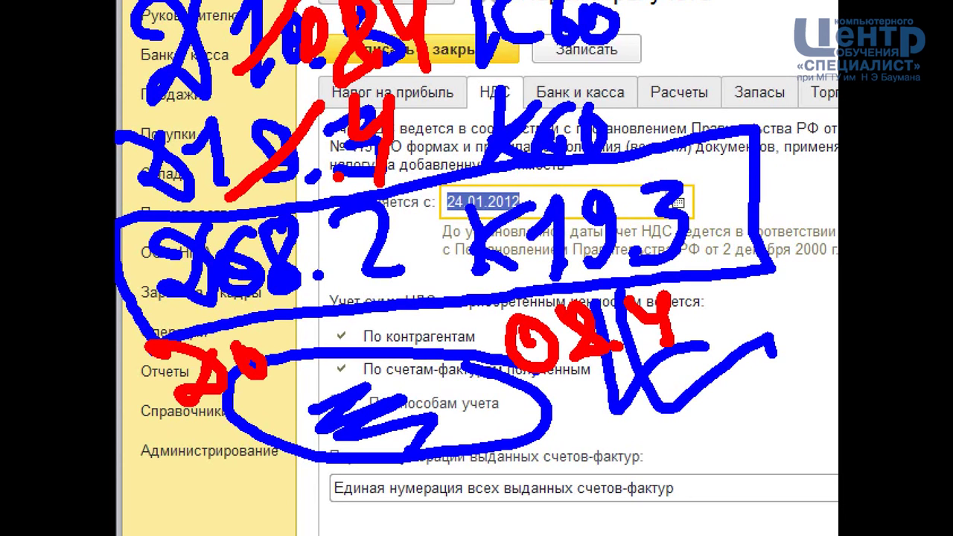
{"action": "left_click_drag", "start_coordinate": [283, 320], "coordinate": [302, 361]}
{"action": "left_click_drag", "start_coordinate": [135, 430], "coordinate": [405, 358]}
{"action": "left_click_drag", "start_coordinate": [480, 365], "coordinate": [674, 349]}
{"action": "mouse_move", "coordinate": [376, 281]}
{"action": "left_mouse_down"}
{"action": "mouse_move", "coordinate": [406, 334]}
{"action": "mouse_move", "coordinate": [461, 350]}
{"action": "left_mouse_up"}
{"action": "left_click_drag", "start_coordinate": [440, 316], "coordinate": [480, 304]}
{"action": "left_click_drag", "start_coordinate": [457, 324], "coordinate": [478, 336]}
{"action": "left_click_drag", "start_coordinate": [440, 418], "coordinate": [450, 521]}
{"action": "mouse_move", "coordinate": [498, 438]}
{"action": "left_mouse_down"}
{"action": "mouse_move", "coordinate": [458, 476]}
{"action": "mouse_move", "coordinate": [510, 506]}
{"action": "left_mouse_up"}
{"action": "mouse_move", "coordinate": [527, 480]}
{"action": "left_mouse_down"}
{"action": "mouse_move", "coordinate": [562, 428]}
{"action": "mouse_move", "coordinate": [573, 512]}
{"action": "left_mouse_up"}
{"action": "left_click_drag", "start_coordinate": [607, 436], "coordinate": [596, 495]}
{"action": "left_click_drag", "start_coordinate": [641, 475], "coordinate": [644, 484]}
{"action": "left_click", "coordinate": [657, 447]}
{"action": "mouse_move", "coordinate": [379, 73]}
{"action": "left_mouse_down"}
{"action": "mouse_move", "coordinate": [339, 142]}
{"action": "mouse_move", "coordinate": [381, 89]}
{"action": "mouse_move", "coordinate": [393, 197]}
{"action": "left_mouse_up"}
{"action": "mouse_move", "coordinate": [327, 195]}
{"action": "left_mouse_down"}
{"action": "mouse_move", "coordinate": [387, 188]}
{"action": "mouse_move", "coordinate": [439, 156]}
{"action": "left_mouse_up"}
{"action": "mouse_move", "coordinate": [648, 420]}
{"action": "left_mouse_down"}
{"action": "mouse_move", "coordinate": [626, 447]}
{"action": "mouse_move", "coordinate": [685, 435]}
{"action": "left_mouse_up"}
{"action": "mouse_move", "coordinate": [195, 476]}
{"action": "left_mouse_down"}
{"action": "mouse_move", "coordinate": [183, 456]}
{"action": "mouse_move", "coordinate": [201, 506]}
{"action": "left_mouse_up"}
{"action": "left_click_drag", "start_coordinate": [250, 447], "coordinate": [232, 476]}
{"action": "mouse_move", "coordinate": [291, 447]}
{"action": "left_mouse_down"}
{"action": "mouse_move", "coordinate": [275, 484]}
{"action": "mouse_move", "coordinate": [283, 454]}
{"action": "left_mouse_up"}
{"action": "left_click", "coordinate": [312, 488]}
{"action": "left_click_drag", "start_coordinate": [321, 428], "coordinate": [372, 499]}
{"action": "mouse_move", "coordinate": [170, 524]}
{"action": "left_mouse_down"}
{"action": "mouse_move", "coordinate": [335, 518]}
{"action": "mouse_move", "coordinate": [320, 533]}
{"action": "mouse_move", "coordinate": [330, 532]}
{"action": "left_mouse_up"}
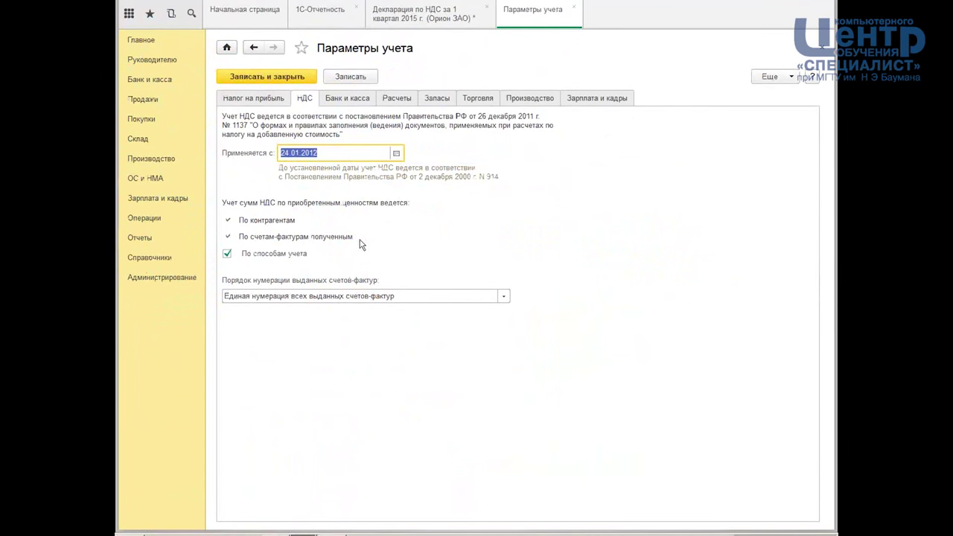
- Switch to the Бухгалтерия предприятия, редакция 3.0 window and examine the numbering options for issued invoices in its НДС parameters
{"action": "mouse_move", "coordinate": [306, 533]}
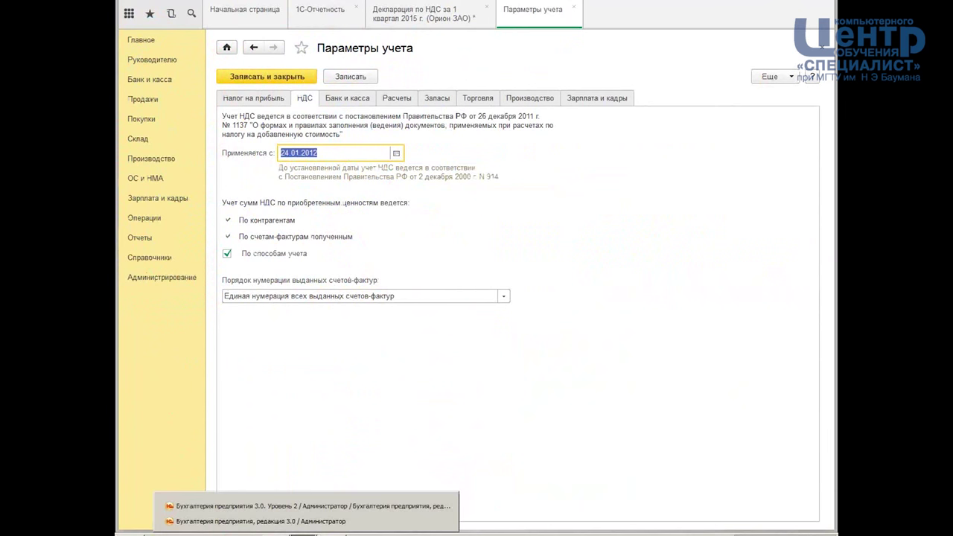
{"action": "left_click", "coordinate": [280, 521]}
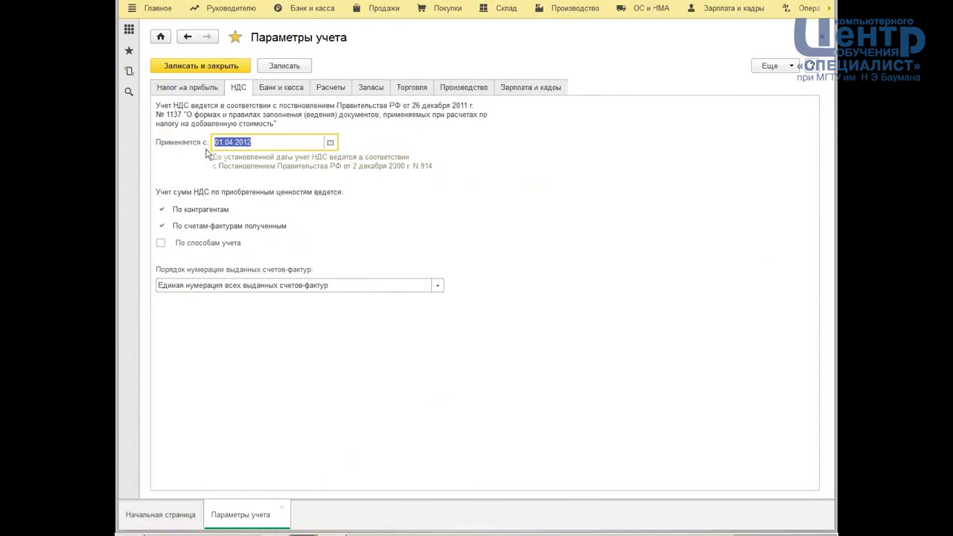
{"action": "left_click", "coordinate": [438, 285]}
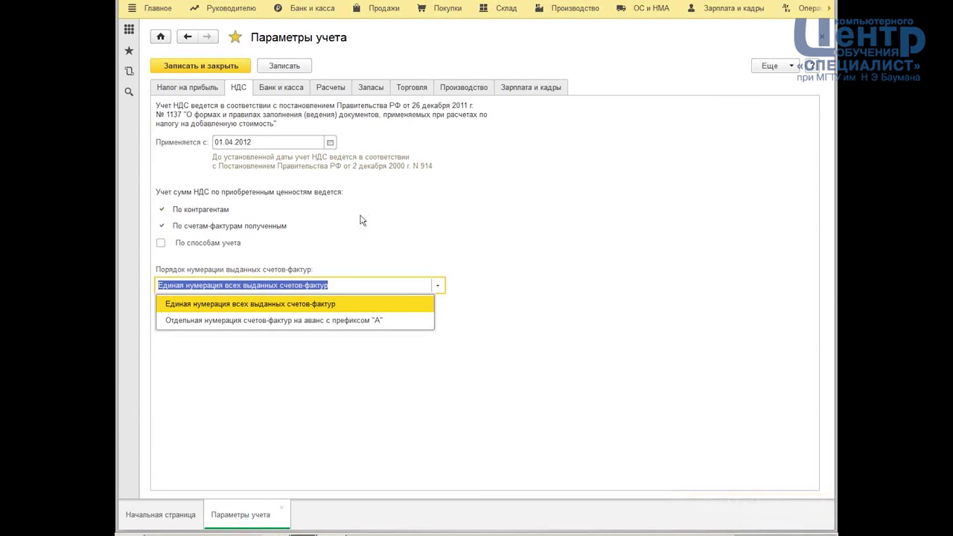
{"action": "mouse_move", "coordinate": [142, 124]}
{"action": "left_mouse_down"}
{"action": "mouse_move", "coordinate": [225, 127]}
{"action": "mouse_move", "coordinate": [243, 91]}
{"action": "mouse_move", "coordinate": [182, 135]}
{"action": "left_mouse_up"}
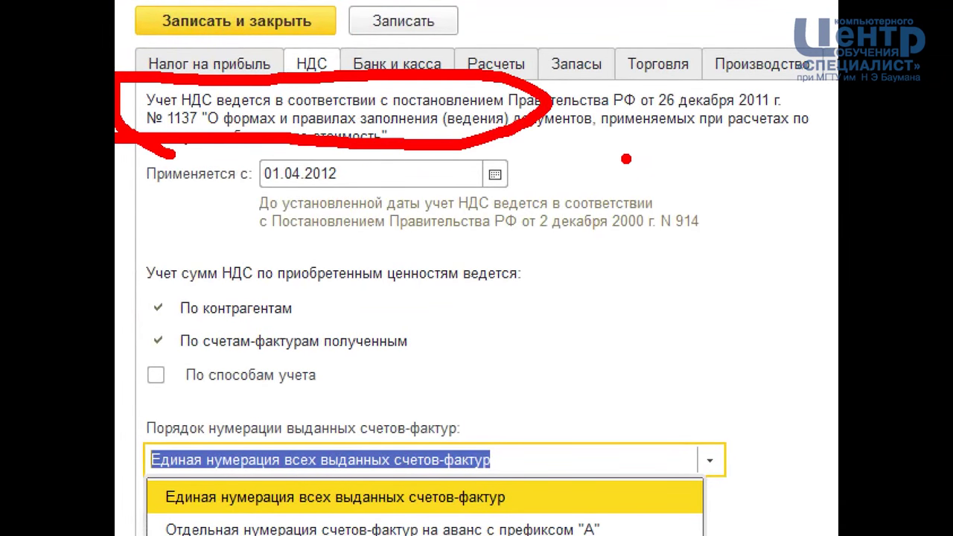
{"action": "left_click_drag", "start_coordinate": [581, 140], "coordinate": [812, 150]}
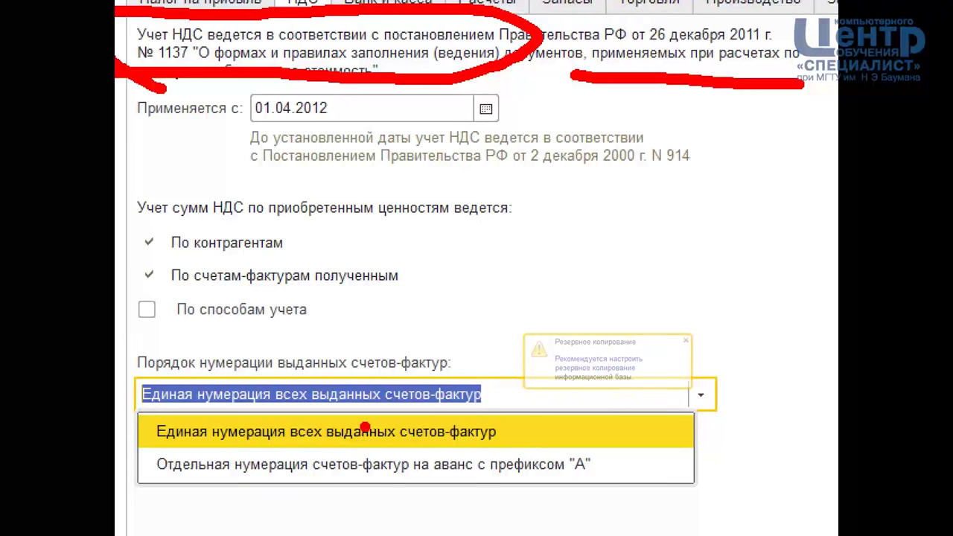
{"action": "mouse_move", "coordinate": [339, 305]}
{"action": "left_mouse_down"}
{"action": "mouse_move", "coordinate": [395, 372]}
{"action": "mouse_move", "coordinate": [458, 290]}
{"action": "left_mouse_up"}
{"action": "left_click_drag", "start_coordinate": [413, 260], "coordinate": [402, 365]}
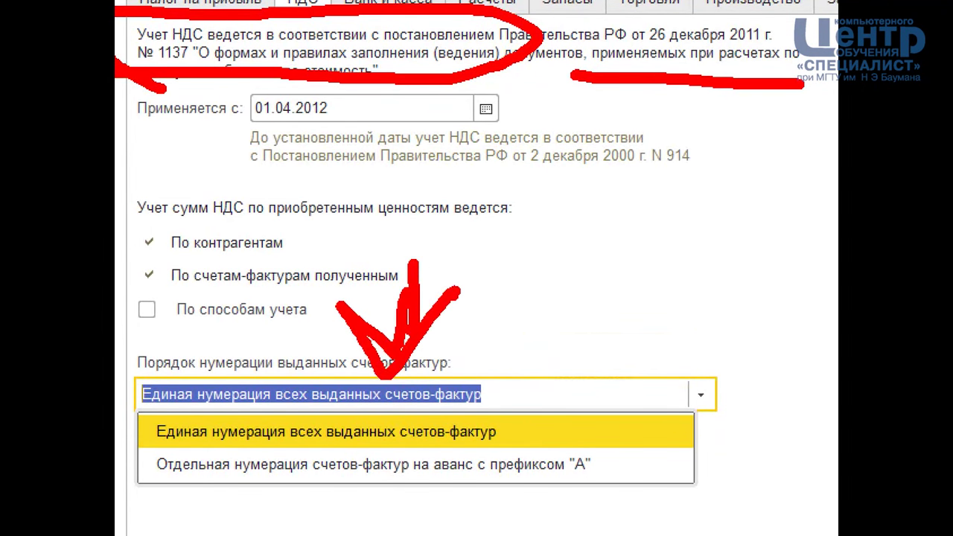
{"action": "mouse_move", "coordinate": [227, 489]}
{"action": "left_mouse_down"}
{"action": "mouse_move", "coordinate": [667, 496]}
{"action": "mouse_move", "coordinate": [610, 440]}
{"action": "mouse_move", "coordinate": [588, 439]}
{"action": "left_mouse_up"}
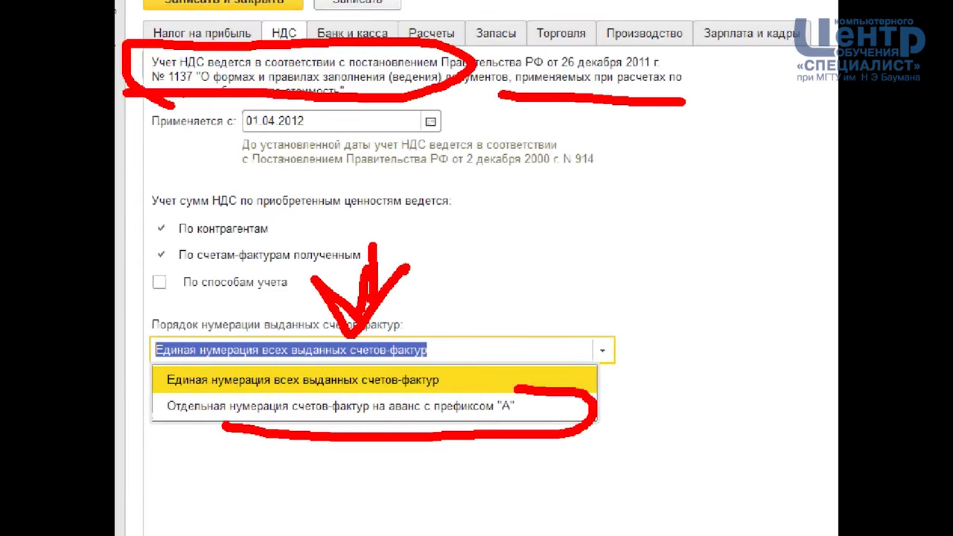
{"action": "key", "text": "Escape"}
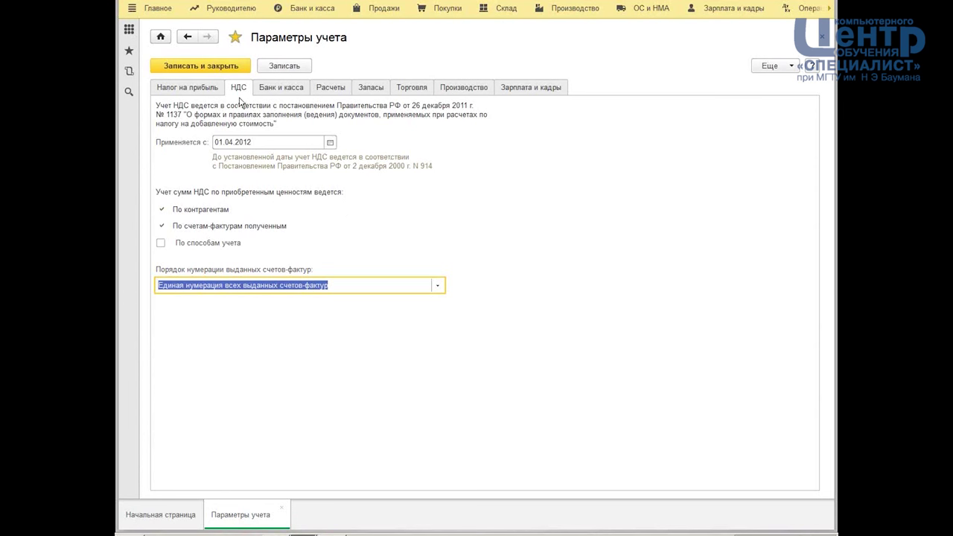
- Close the accounting parameters and open the Учетная политика list from the main settings
{"action": "left_click", "coordinate": [823, 37]}
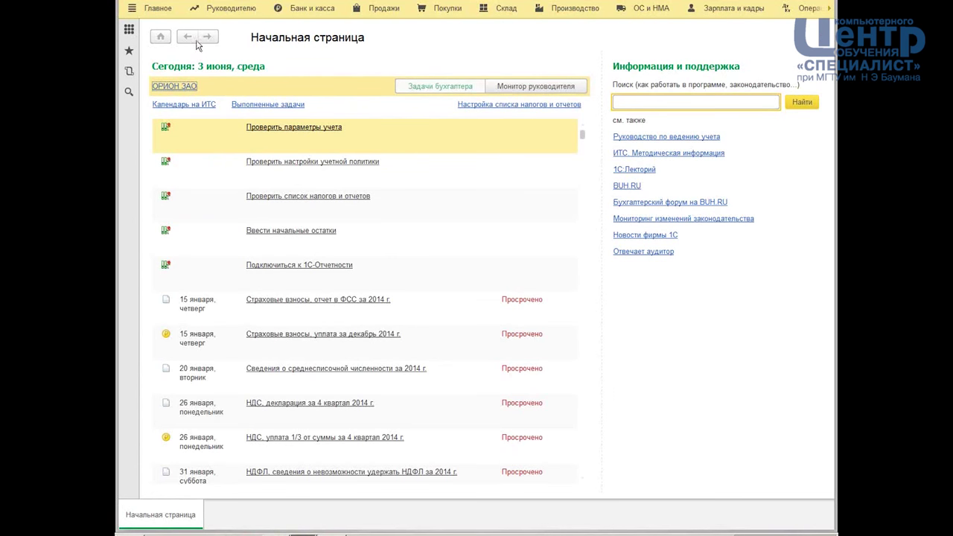
{"action": "left_click", "coordinate": [152, 8]}
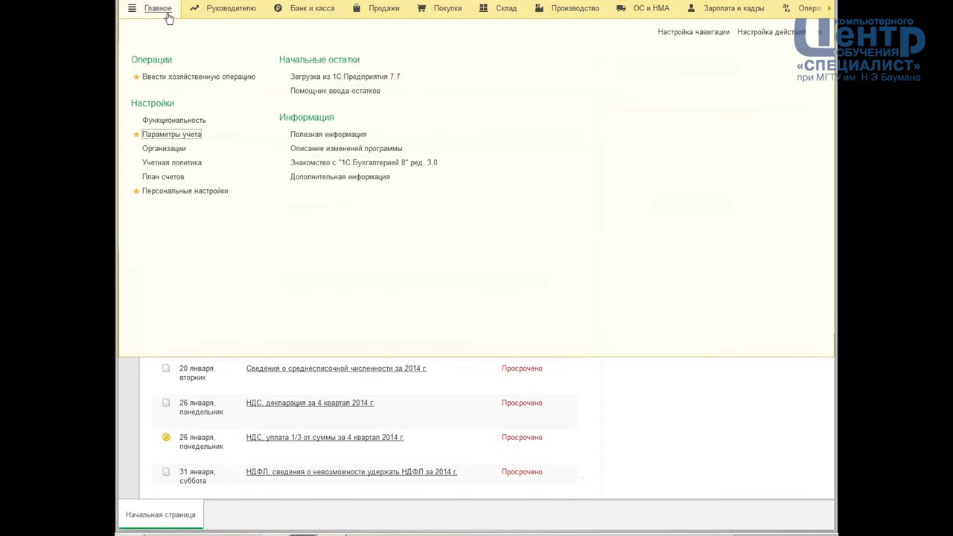
{"action": "left_click", "coordinate": [161, 162]}
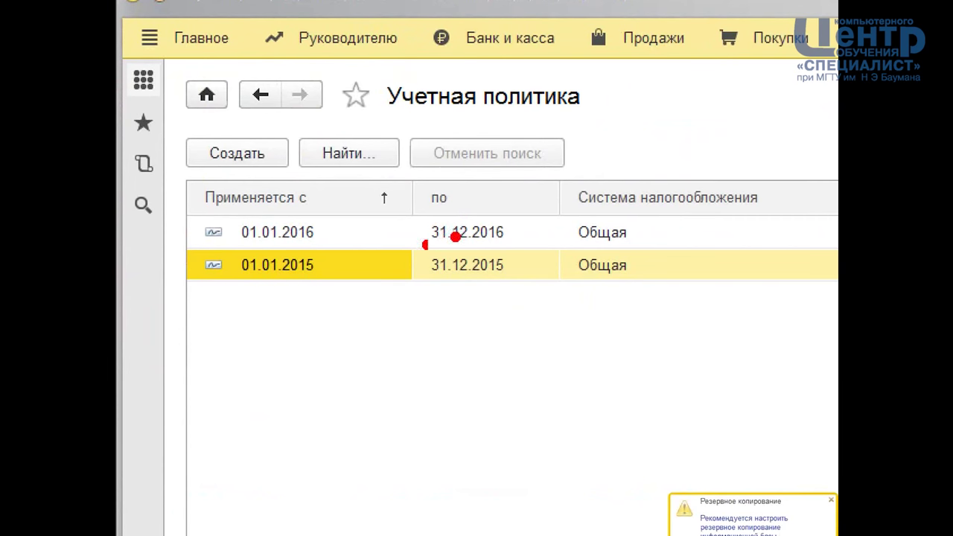
{"action": "left_click_drag", "start_coordinate": [290, 108], "coordinate": [116, 130]}
{"action": "mouse_move", "coordinate": [117, 279]}
{"action": "left_mouse_down"}
{"action": "mouse_move", "coordinate": [623, 317]}
{"action": "mouse_move", "coordinate": [439, 238]}
{"action": "mouse_move", "coordinate": [391, 240]}
{"action": "left_mouse_up"}
{"action": "mouse_move", "coordinate": [418, 535]}
{"action": "left_mouse_down"}
{"action": "mouse_move", "coordinate": [417, 493]}
{"action": "mouse_move", "coordinate": [339, 446]}
{"action": "mouse_move", "coordinate": [550, 363]}
{"action": "mouse_move", "coordinate": [581, 442]}
{"action": "left_mouse_up"}
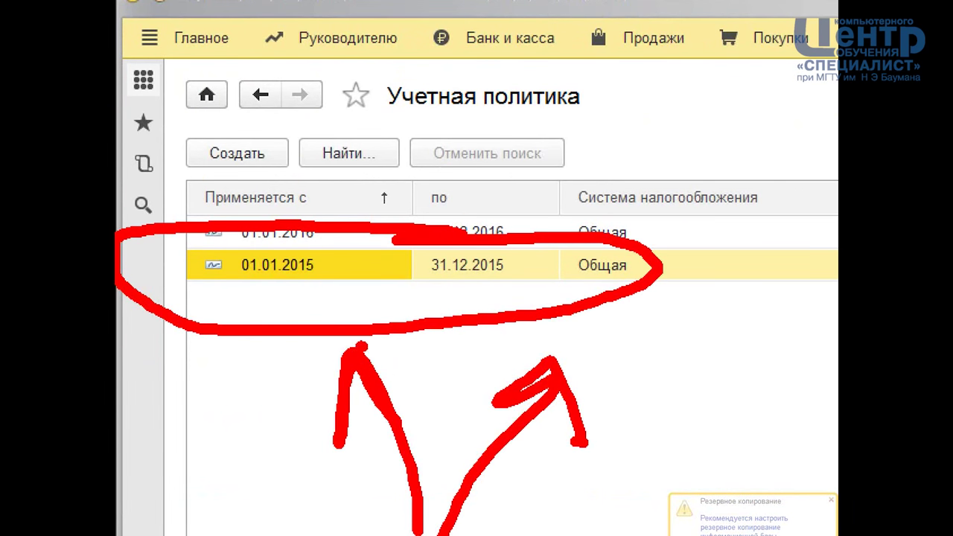
{"action": "left_click_drag", "start_coordinate": [357, 346], "coordinate": [430, 371]}
{"action": "key", "text": "Escape"}
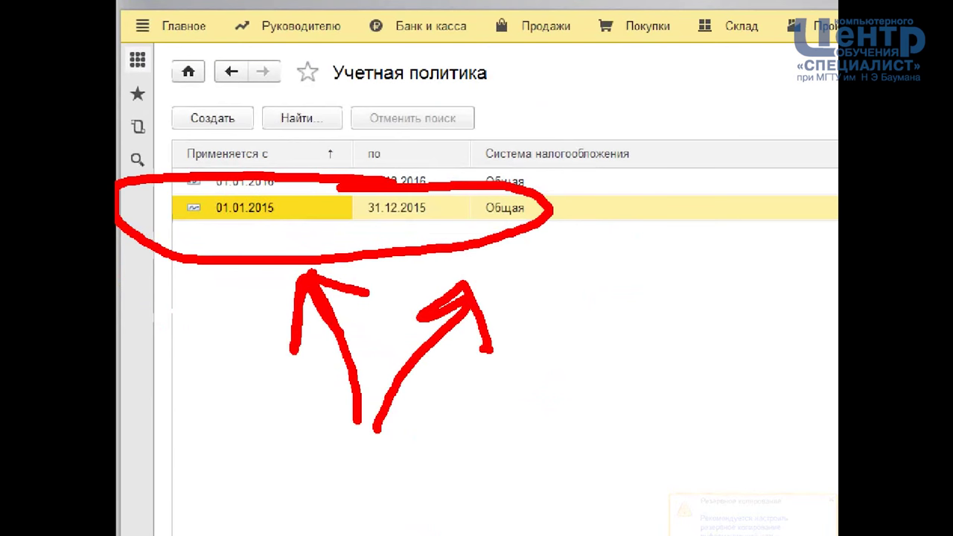
- Open the accounting policy applied from 01.01.2015 and review its НДС settings
{"action": "double_click", "coordinate": [239, 127]}
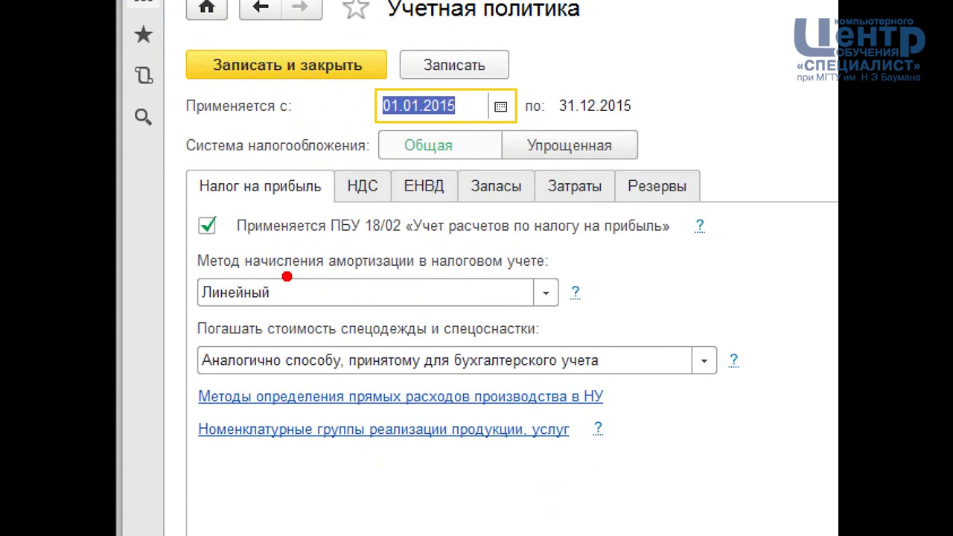
{"action": "mouse_move", "coordinate": [375, 163]}
{"action": "left_mouse_down"}
{"action": "mouse_move", "coordinate": [342, 221]}
{"action": "mouse_move", "coordinate": [339, 175]}
{"action": "left_mouse_up"}
{"action": "key", "text": "Escape"}
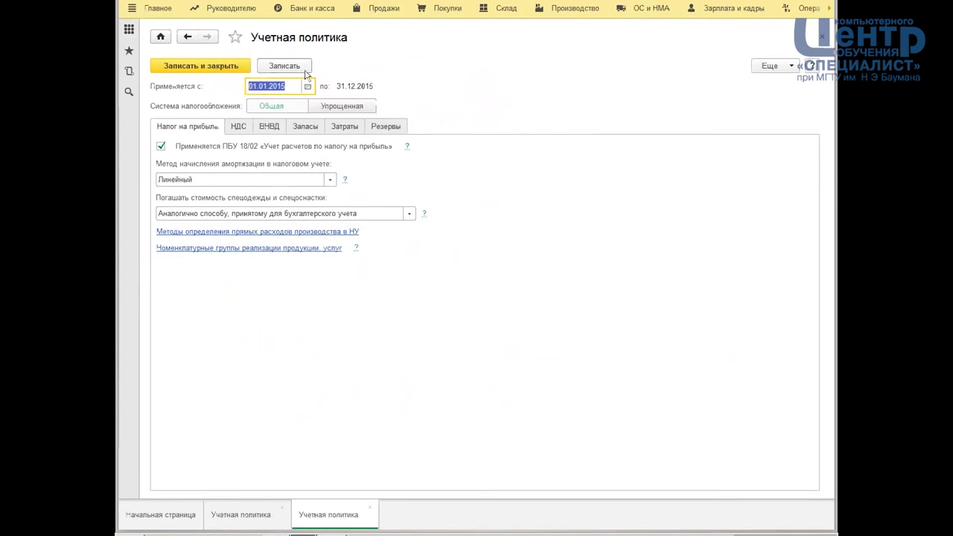
{"action": "left_click", "coordinate": [239, 125]}
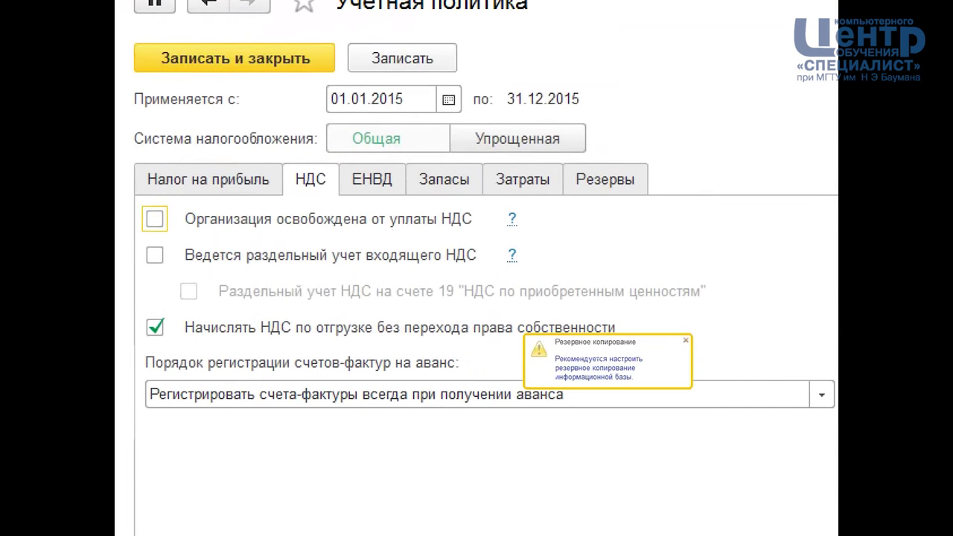
{"action": "mouse_move", "coordinate": [311, 151]}
{"action": "left_mouse_down"}
{"action": "mouse_move", "coordinate": [272, 153]}
{"action": "mouse_move", "coordinate": [286, 165]}
{"action": "left_mouse_up"}
{"action": "mouse_move", "coordinate": [544, 25]}
{"action": "left_mouse_down"}
{"action": "mouse_move", "coordinate": [725, 70]}
{"action": "mouse_move", "coordinate": [525, 6]}
{"action": "mouse_move", "coordinate": [557, 16]}
{"action": "left_mouse_up"}
{"action": "key", "text": "Escape"}
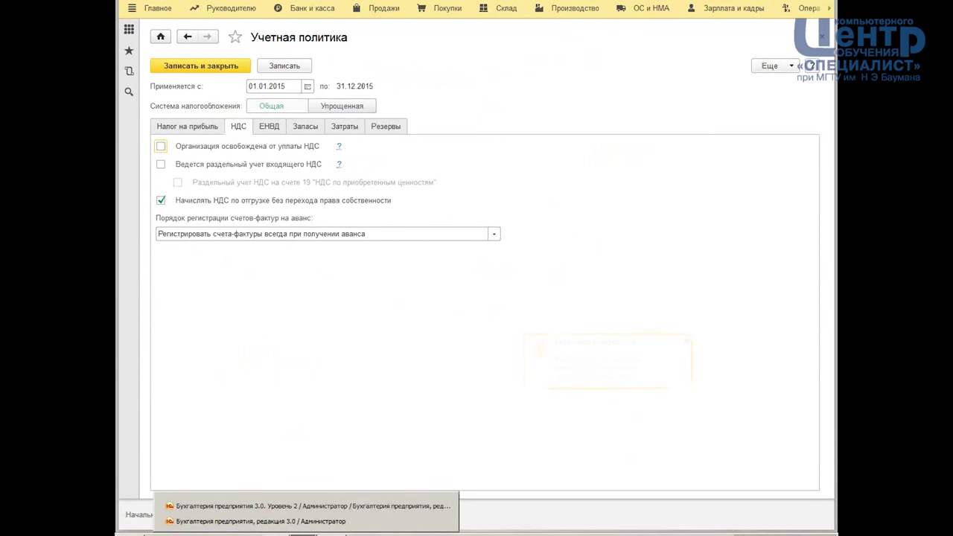
- Switch back to the other accounting database and open its Учетная политика list for Орион ЗАО
{"action": "left_click", "coordinate": [309, 523]}
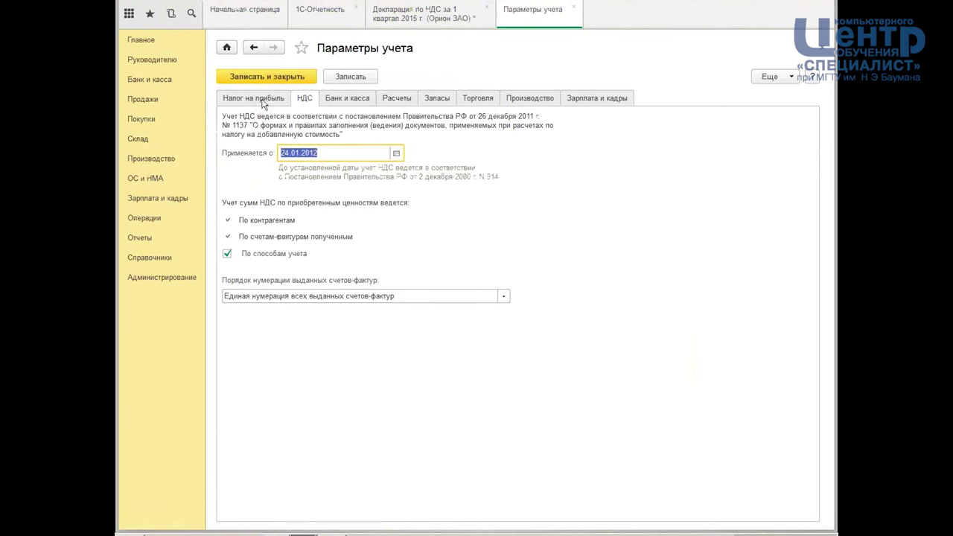
{"action": "left_click", "coordinate": [146, 44]}
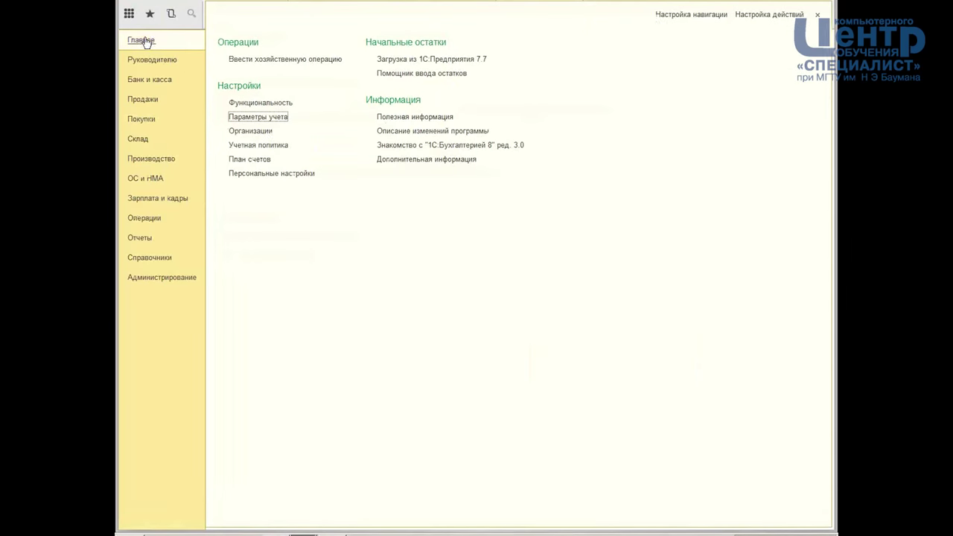
{"action": "left_click", "coordinate": [262, 146]}
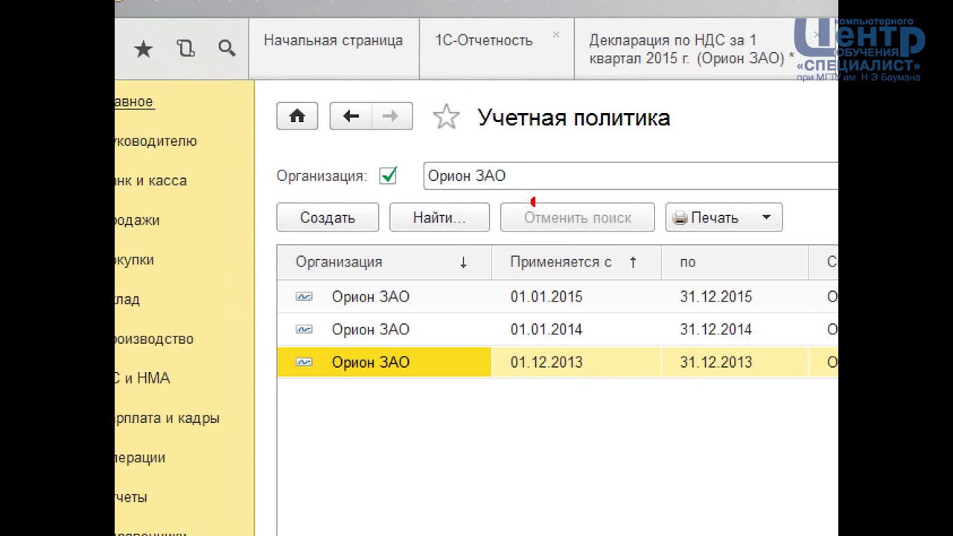
{"action": "mouse_move", "coordinate": [533, 135]}
{"action": "left_mouse_down"}
{"action": "mouse_move", "coordinate": [552, 177]}
{"action": "mouse_move", "coordinate": [615, 135]}
{"action": "left_mouse_up"}
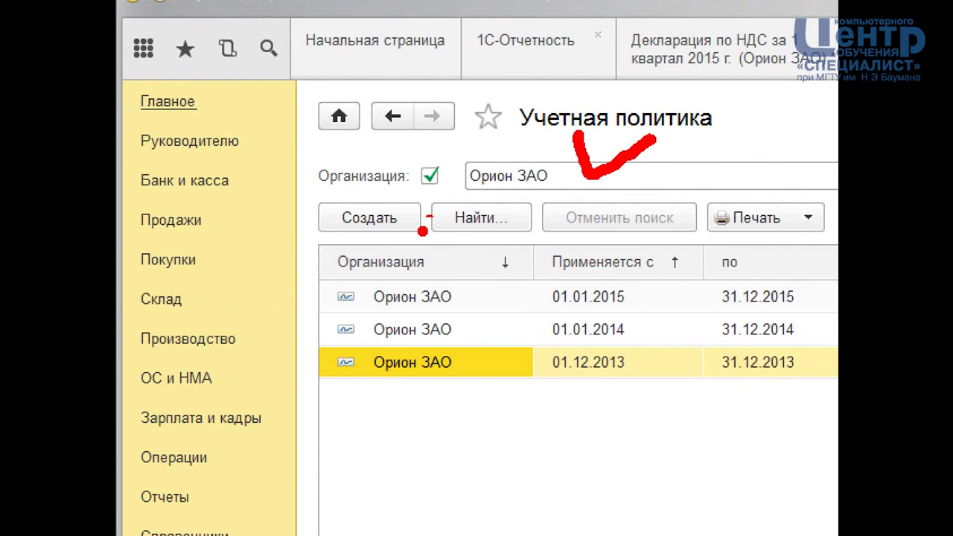
{"action": "key", "text": "Escape"}
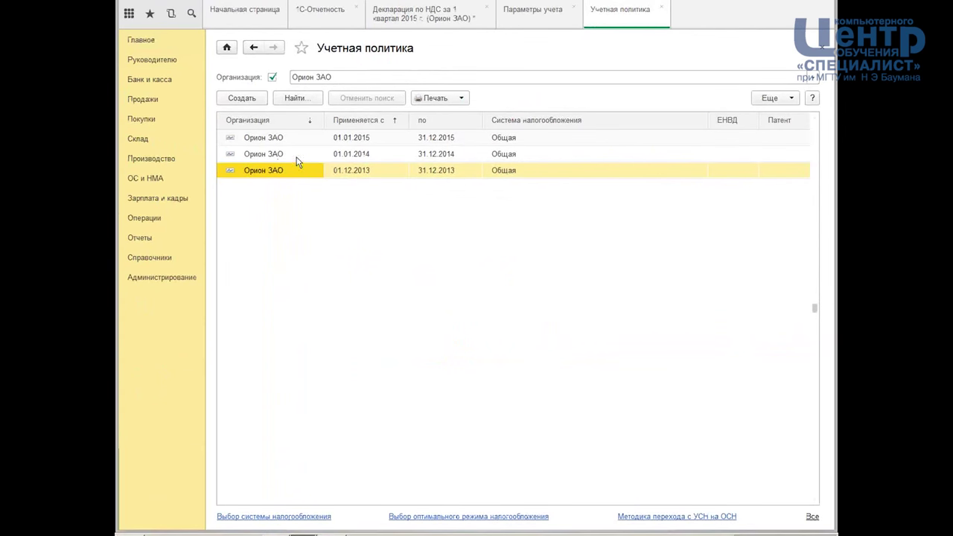
- Open the Орион ЗАО accounting policy applied from 01.01.2015
{"action": "left_click", "coordinate": [298, 157]}
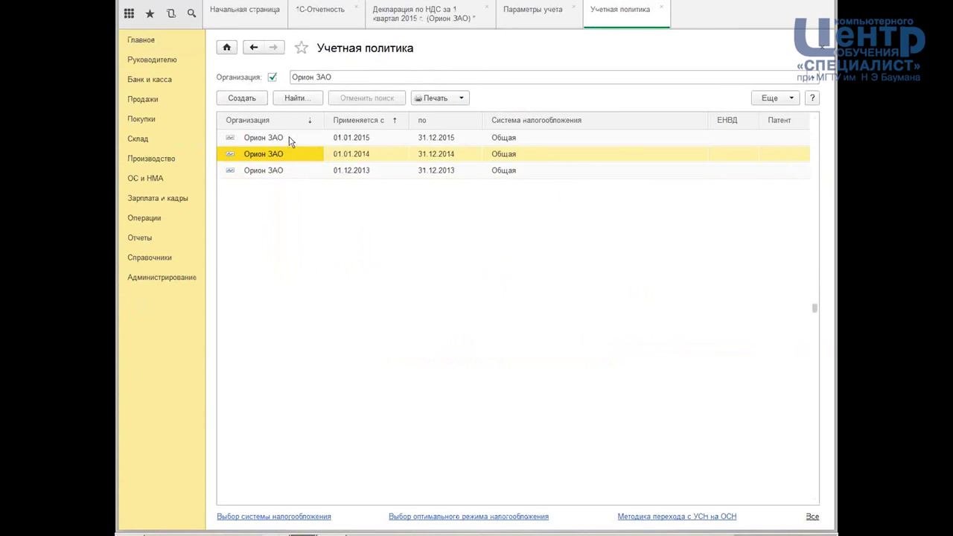
{"action": "left_click", "coordinate": [288, 137]}
{"action": "left_click", "coordinate": [281, 153]}
{"action": "left_click", "coordinate": [293, 143]}
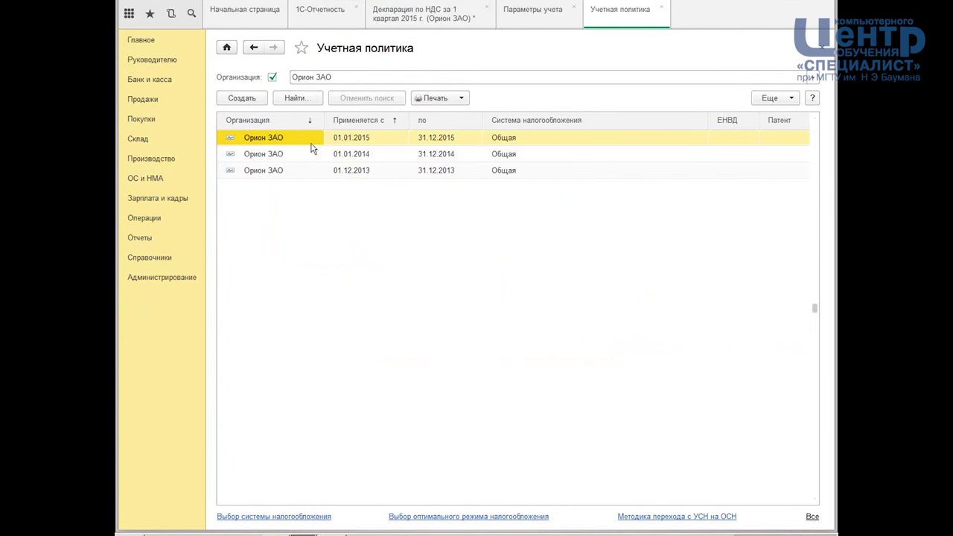
{"action": "double_click", "coordinate": [299, 140]}
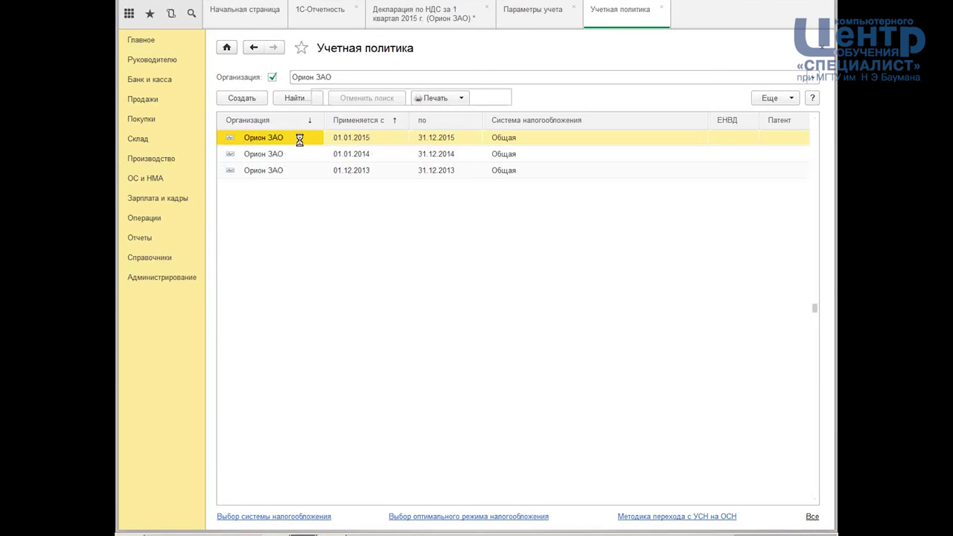
{"action": "left_click_drag", "start_coordinate": [277, 87], "coordinate": [316, 85]}
{"action": "left_click_drag", "start_coordinate": [385, 97], "coordinate": [418, 98]}
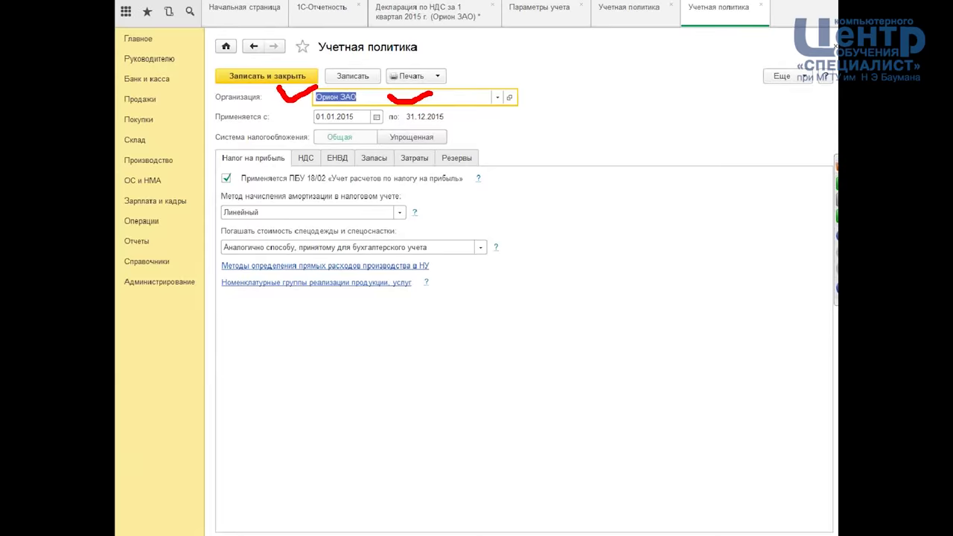
- Check the organization choices, application period and taxation system in the Орион ЗАО accounting policy
{"action": "left_click", "coordinate": [743, 106]}
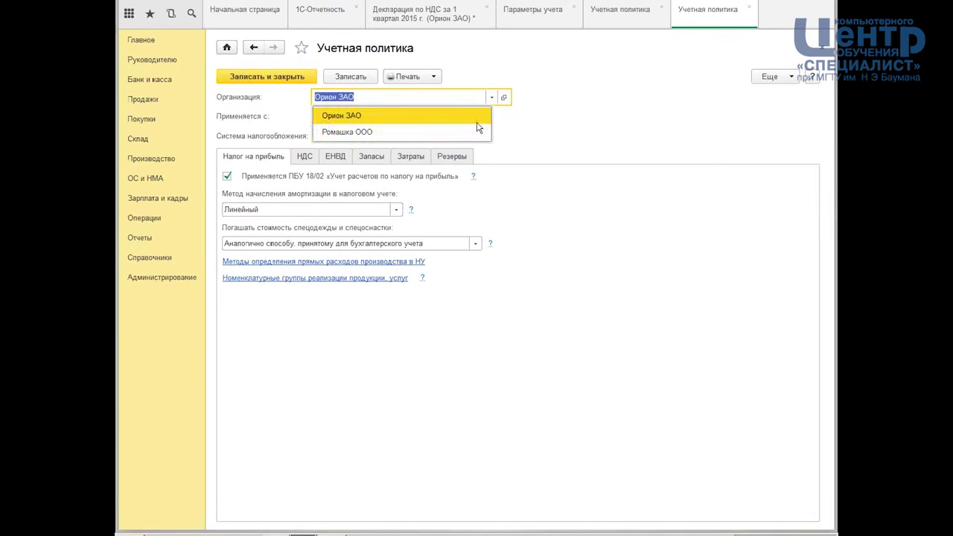
{"action": "left_click", "coordinate": [625, 132]}
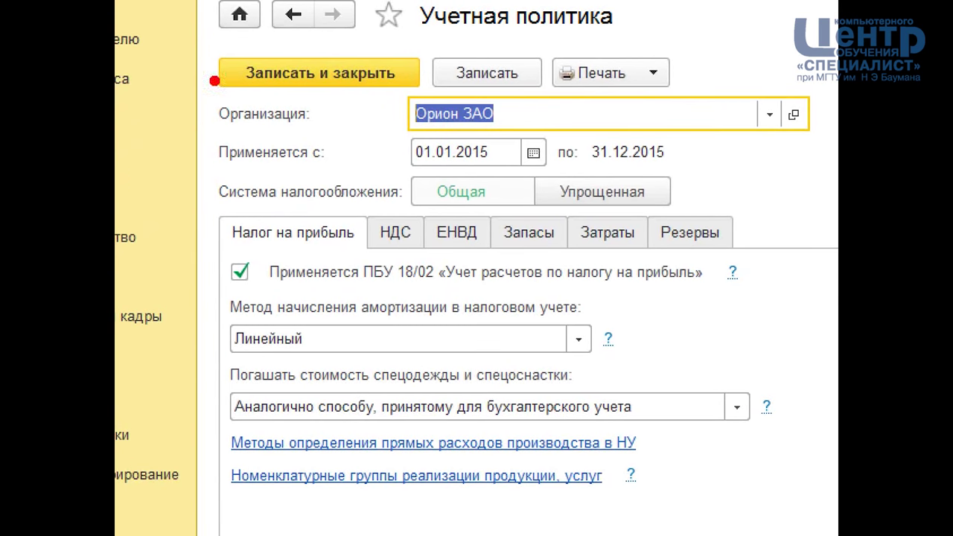
{"action": "left_click_drag", "start_coordinate": [297, 85], "coordinate": [312, 89]}
{"action": "left_click_drag", "start_coordinate": [408, 101], "coordinate": [430, 63]}
{"action": "mouse_move", "coordinate": [410, 174]}
{"action": "left_mouse_down"}
{"action": "mouse_move", "coordinate": [701, 166]}
{"action": "mouse_move", "coordinate": [698, 133]}
{"action": "left_mouse_up"}
{"action": "left_click_drag", "start_coordinate": [414, 177], "coordinate": [396, 147]}
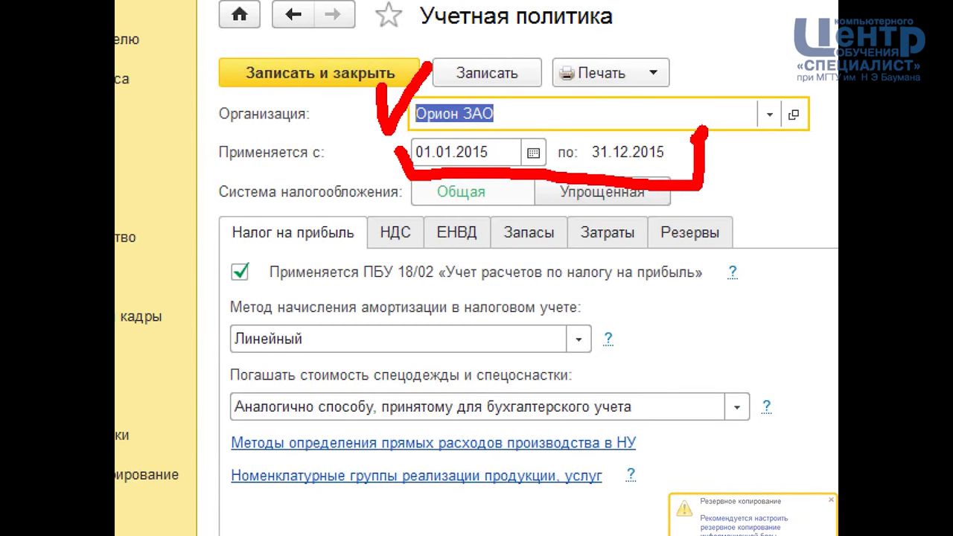
{"action": "mouse_move", "coordinate": [372, 210]}
{"action": "left_mouse_down"}
{"action": "mouse_move", "coordinate": [456, 247]}
{"action": "mouse_move", "coordinate": [339, 214]}
{"action": "left_mouse_up"}
- Examine the НДС settings of the Орион ЗАО policy, especially separate accounting of incoming НДС and on account 19
{"action": "left_click", "coordinate": [383, 242]}
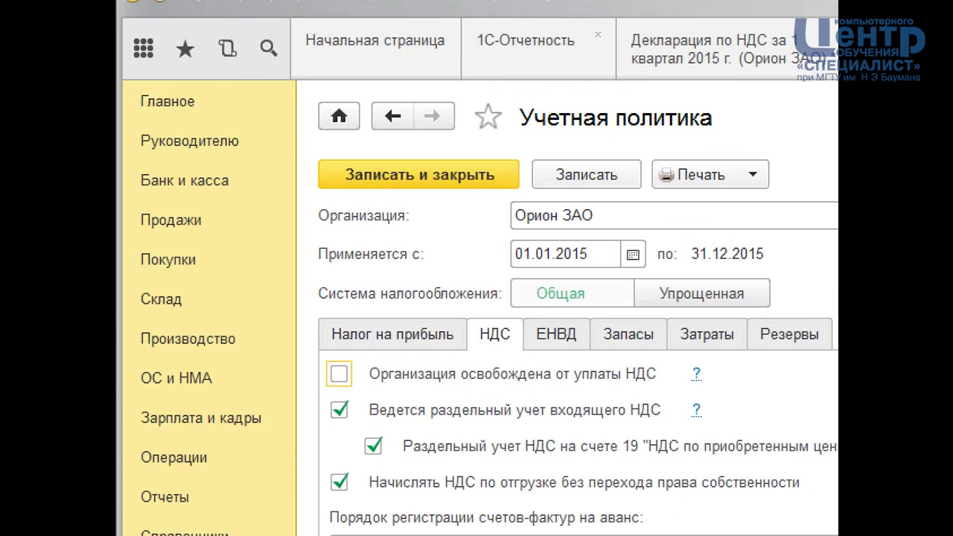
{"action": "mouse_move", "coordinate": [324, 3]}
{"action": "left_mouse_down"}
{"action": "mouse_move", "coordinate": [492, 2]}
{"action": "mouse_move", "coordinate": [350, 28]}
{"action": "left_mouse_up"}
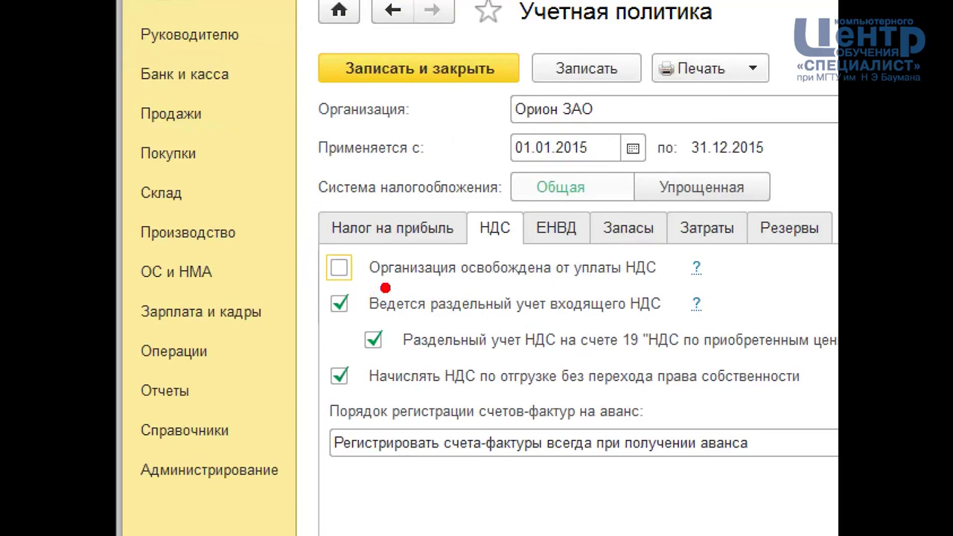
{"action": "left_click_drag", "start_coordinate": [489, 248], "coordinate": [566, 287]}
{"action": "left_click_drag", "start_coordinate": [506, 288], "coordinate": [599, 228]}
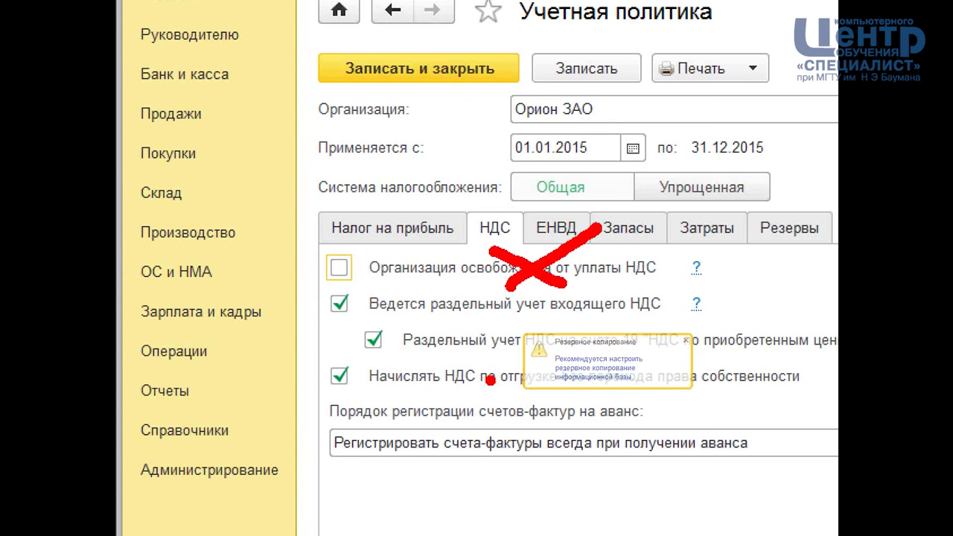
{"action": "left_click_drag", "start_coordinate": [417, 321], "coordinate": [628, 316]}
{"action": "left_click_drag", "start_coordinate": [421, 350], "coordinate": [817, 367]}
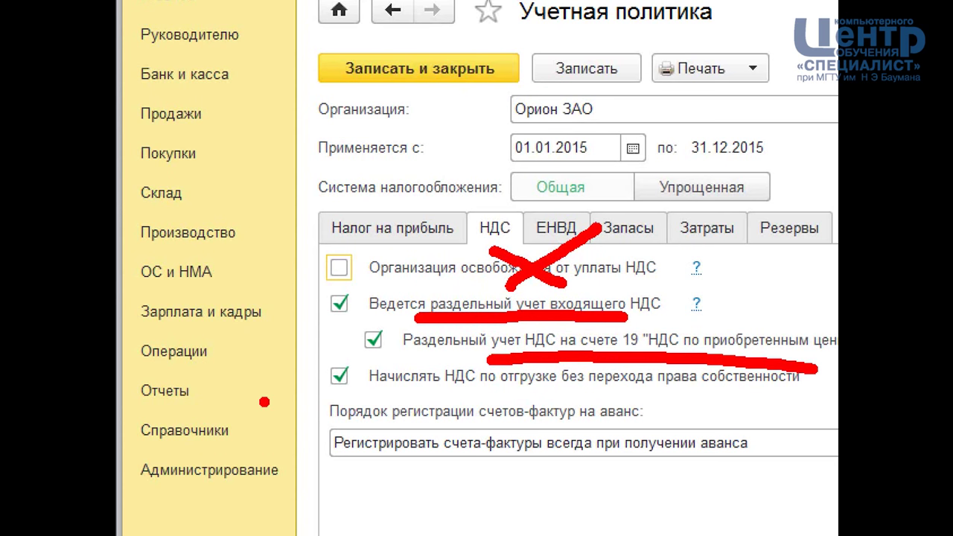
{"action": "key", "text": "b"}
{"action": "mouse_move", "coordinate": [290, 346]}
{"action": "left_mouse_down"}
{"action": "mouse_move", "coordinate": [779, 387]}
{"action": "mouse_move", "coordinate": [823, 402]}
{"action": "left_mouse_up"}
{"action": "mouse_move", "coordinate": [633, 518]}
{"action": "left_mouse_down"}
{"action": "mouse_move", "coordinate": [588, 457]}
{"action": "mouse_move", "coordinate": [655, 450]}
{"action": "left_mouse_up"}
{"action": "left_click_drag", "start_coordinate": [698, 501], "coordinate": [694, 447]}
{"action": "left_click_drag", "start_coordinate": [718, 417], "coordinate": [736, 458]}
{"action": "left_click_drag", "start_coordinate": [502, 530], "coordinate": [465, 413]}
{"action": "mouse_move", "coordinate": [465, 414]}
{"action": "left_mouse_down"}
{"action": "mouse_move", "coordinate": [484, 447]}
{"action": "mouse_move", "coordinate": [536, 451]}
{"action": "left_mouse_up"}
{"action": "left_click_drag", "start_coordinate": [353, 532], "coordinate": [350, 414]}
{"action": "mouse_move", "coordinate": [350, 413]}
{"action": "left_mouse_down"}
{"action": "mouse_move", "coordinate": [320, 447]}
{"action": "mouse_move", "coordinate": [406, 473]}
{"action": "left_mouse_up"}
{"action": "left_click", "coordinate": [392, 477]}
{"action": "left_click_drag", "start_coordinate": [278, 250], "coordinate": [322, 341]}
{"action": "left_click_drag", "start_coordinate": [277, 312], "coordinate": [322, 339]}
{"action": "left_click_drag", "start_coordinate": [337, 286], "coordinate": [321, 335]}
{"action": "left_click_drag", "start_coordinate": [803, 250], "coordinate": [742, 326]}
{"action": "mouse_move", "coordinate": [744, 273]}
{"action": "left_mouse_down"}
{"action": "mouse_move", "coordinate": [739, 327]}
{"action": "mouse_move", "coordinate": [838, 309]}
{"action": "left_mouse_up"}
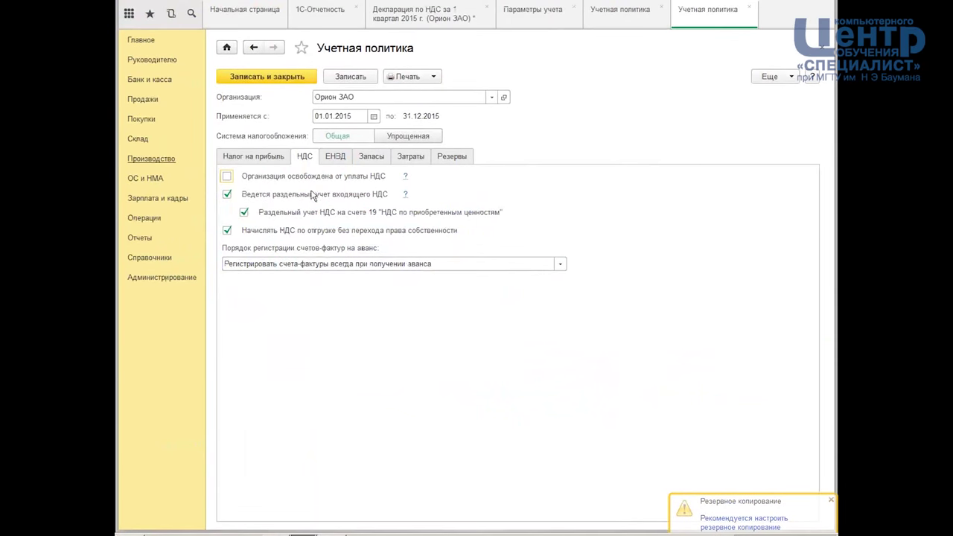
- Compare the separate НДС accounting options of this policy with those of the 2015 policy in the other database
{"action": "left_click_drag", "start_coordinate": [383, 170], "coordinate": [231, 232]}
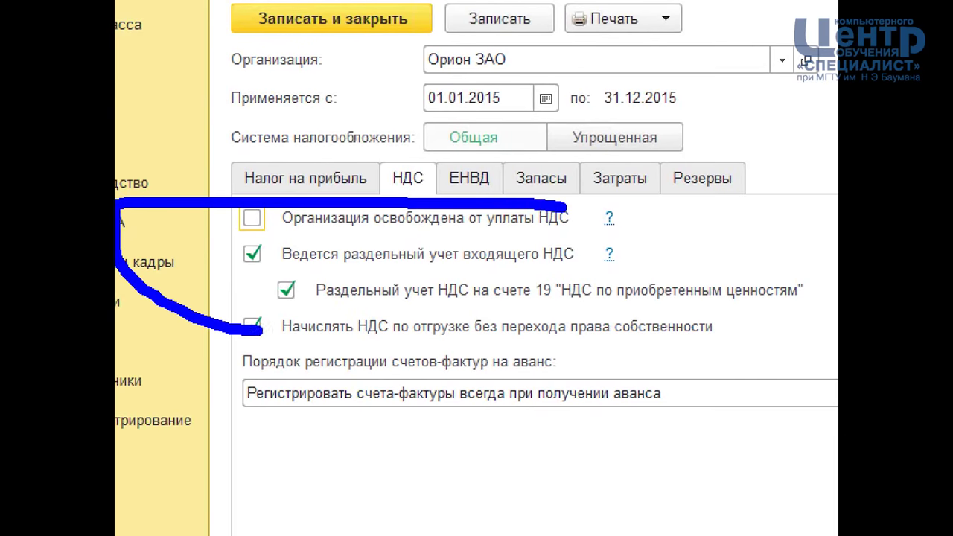
{"action": "left_click_drag", "start_coordinate": [262, 328], "coordinate": [815, 213]}
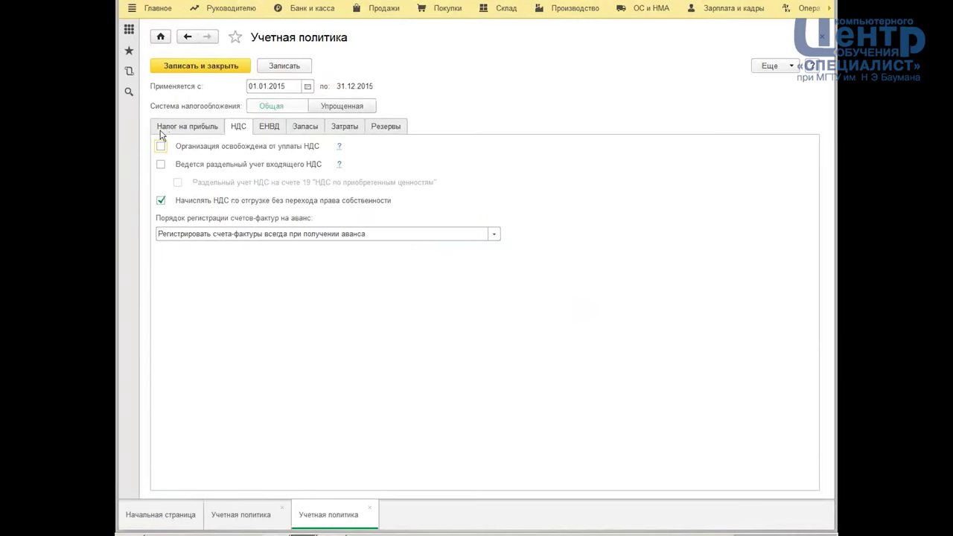
{"action": "left_click_drag", "start_coordinate": [306, 183], "coordinate": [477, 289]}
{"action": "left_click_drag", "start_coordinate": [399, 286], "coordinate": [458, 189]}
{"action": "mouse_move", "coordinate": [471, 197]}
{"action": "left_mouse_down"}
{"action": "mouse_move", "coordinate": [597, 247]}
{"action": "mouse_move", "coordinate": [634, 192]}
{"action": "left_mouse_up"}
{"action": "left_click_drag", "start_coordinate": [634, 272], "coordinate": [722, 274]}
{"action": "left_click_drag", "start_coordinate": [734, 191], "coordinate": [681, 260]}
- Examine the available options for Порядок регистрации счетов-фактур на аванс and leave the setting as it is
{"action": "left_click", "coordinate": [494, 234]}
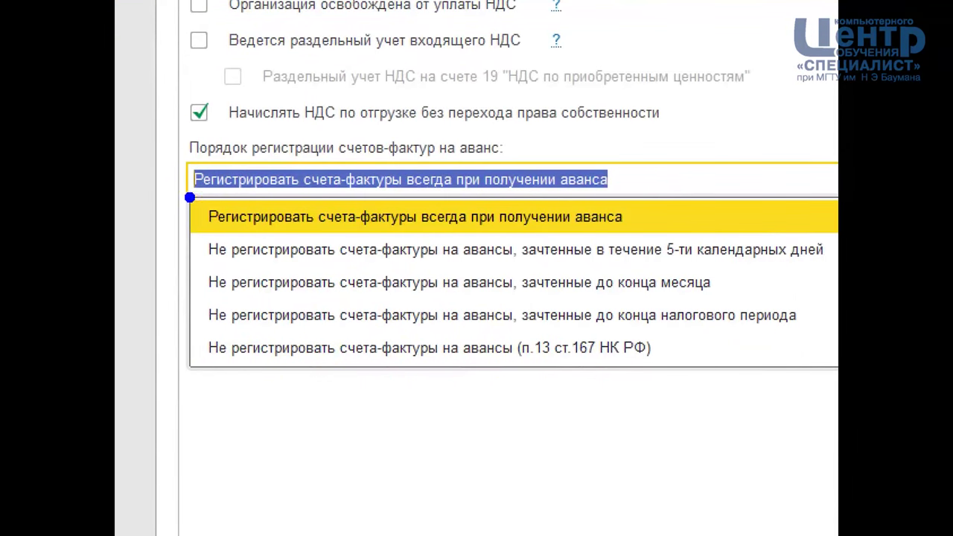
{"action": "mouse_move", "coordinate": [209, 156]}
{"action": "left_mouse_down"}
{"action": "mouse_move", "coordinate": [161, 175]}
{"action": "mouse_move", "coordinate": [131, 219]}
{"action": "mouse_move", "coordinate": [165, 350]}
{"action": "mouse_move", "coordinate": [213, 364]}
{"action": "left_mouse_up"}
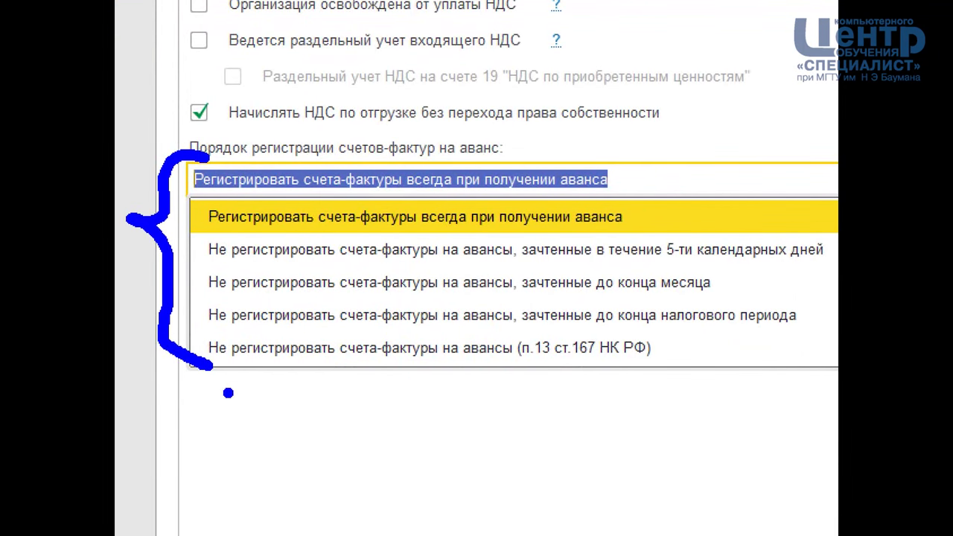
{"action": "mouse_move", "coordinate": [271, 400]}
{"action": "left_mouse_down"}
{"action": "mouse_move", "coordinate": [311, 447]}
{"action": "mouse_move", "coordinate": [262, 476]}
{"action": "mouse_move", "coordinate": [367, 372]}
{"action": "left_mouse_up"}
{"action": "mouse_move", "coordinate": [614, 261]}
{"action": "left_mouse_down"}
{"action": "mouse_move", "coordinate": [595, 269]}
{"action": "mouse_move", "coordinate": [796, 212]}
{"action": "mouse_move", "coordinate": [599, 253]}
{"action": "left_mouse_up"}
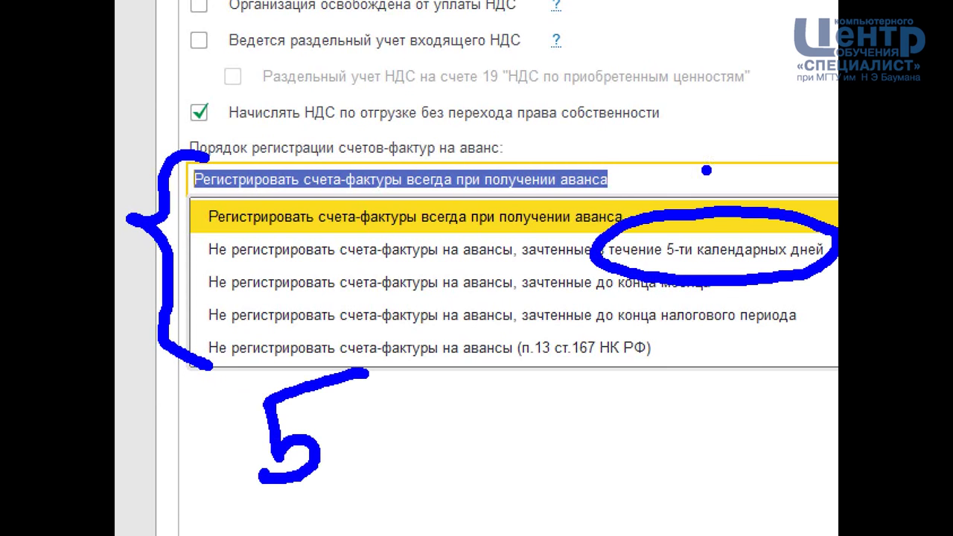
{"action": "left_click", "coordinate": [579, 128]}
{"action": "left_click_drag", "start_coordinate": [415, 278], "coordinate": [464, 267]}
{"action": "mouse_move", "coordinate": [487, 295]}
{"action": "left_mouse_down"}
{"action": "mouse_move", "coordinate": [510, 322]}
{"action": "mouse_move", "coordinate": [533, 297]}
{"action": "left_mouse_up"}
{"action": "left_click_drag", "start_coordinate": [530, 238], "coordinate": [570, 237]}
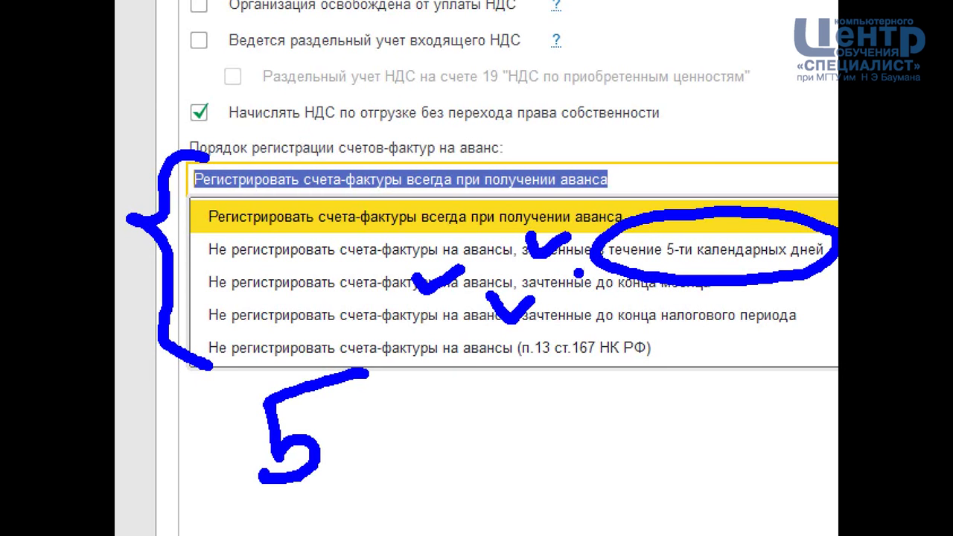
{"action": "mouse_move", "coordinate": [184, 233]}
{"action": "left_mouse_down"}
{"action": "mouse_move", "coordinate": [308, 229]}
{"action": "mouse_move", "coordinate": [444, 243]}
{"action": "mouse_move", "coordinate": [691, 224]}
{"action": "mouse_move", "coordinate": [341, 192]}
{"action": "mouse_move", "coordinate": [185, 232]}
{"action": "left_mouse_up"}
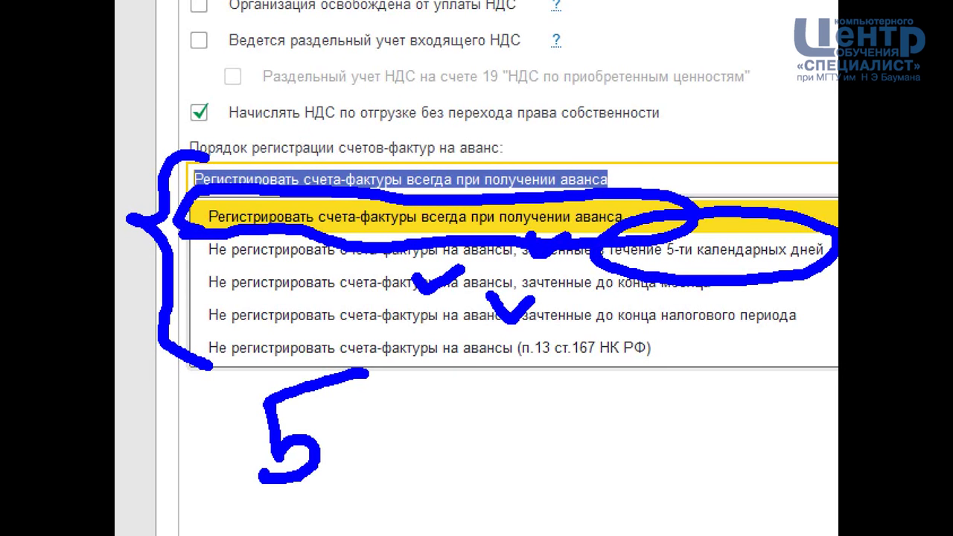
{"action": "left_click_drag", "start_coordinate": [678, 83], "coordinate": [655, 170]}
{"action": "mouse_move", "coordinate": [639, 123]}
{"action": "left_mouse_down"}
{"action": "mouse_move", "coordinate": [654, 170]}
{"action": "mouse_move", "coordinate": [704, 125]}
{"action": "left_mouse_up"}
{"action": "mouse_move", "coordinate": [735, 58]}
{"action": "left_mouse_down"}
{"action": "mouse_move", "coordinate": [705, 134]}
{"action": "mouse_move", "coordinate": [714, 185]}
{"action": "left_mouse_up"}
{"action": "left_click_drag", "start_coordinate": [517, 38], "coordinate": [514, 160]}
{"action": "mouse_move", "coordinate": [476, 116]}
{"action": "left_mouse_down"}
{"action": "mouse_move", "coordinate": [515, 164]}
{"action": "mouse_move", "coordinate": [551, 115]}
{"action": "left_mouse_up"}
{"action": "mouse_move", "coordinate": [581, 48]}
{"action": "left_mouse_down"}
{"action": "mouse_move", "coordinate": [579, 78]}
{"action": "mouse_move", "coordinate": [621, 123]}
{"action": "left_mouse_up"}
{"action": "left_click_drag", "start_coordinate": [567, 123], "coordinate": [603, 168]}
{"action": "left_click_drag", "start_coordinate": [402, 64], "coordinate": [408, 156]}
{"action": "mouse_move", "coordinate": [372, 115]}
{"action": "left_mouse_down"}
{"action": "mouse_move", "coordinate": [406, 157]}
{"action": "mouse_move", "coordinate": [430, 128]}
{"action": "left_mouse_up"}
{"action": "left_click_drag", "start_coordinate": [244, 9], "coordinate": [277, 157]}
{"action": "mouse_move", "coordinate": [235, 103]}
{"action": "left_mouse_down"}
{"action": "mouse_move", "coordinate": [298, 121]}
{"action": "mouse_move", "coordinate": [316, 95]}
{"action": "left_mouse_up"}
{"action": "left_click", "coordinate": [339, 119]}
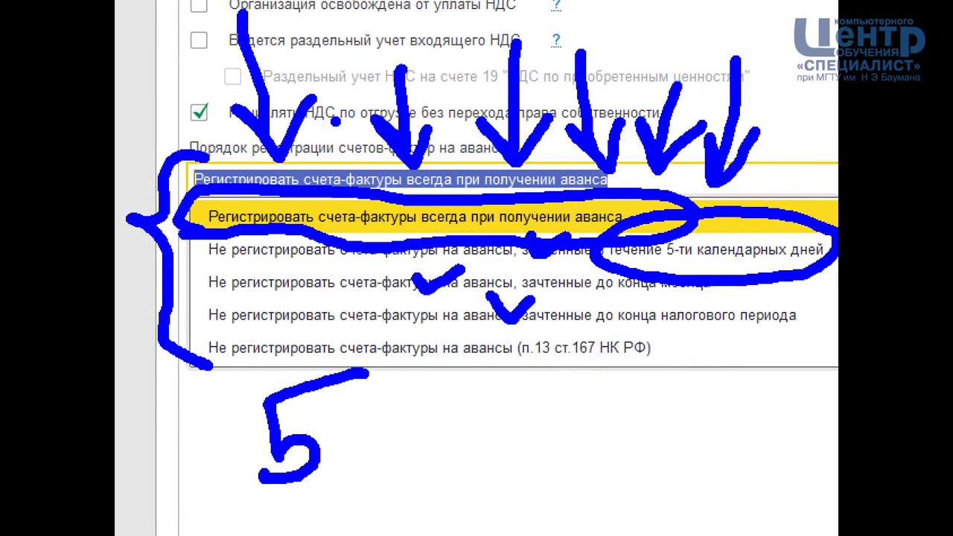
{"action": "key", "text": "Escape"}
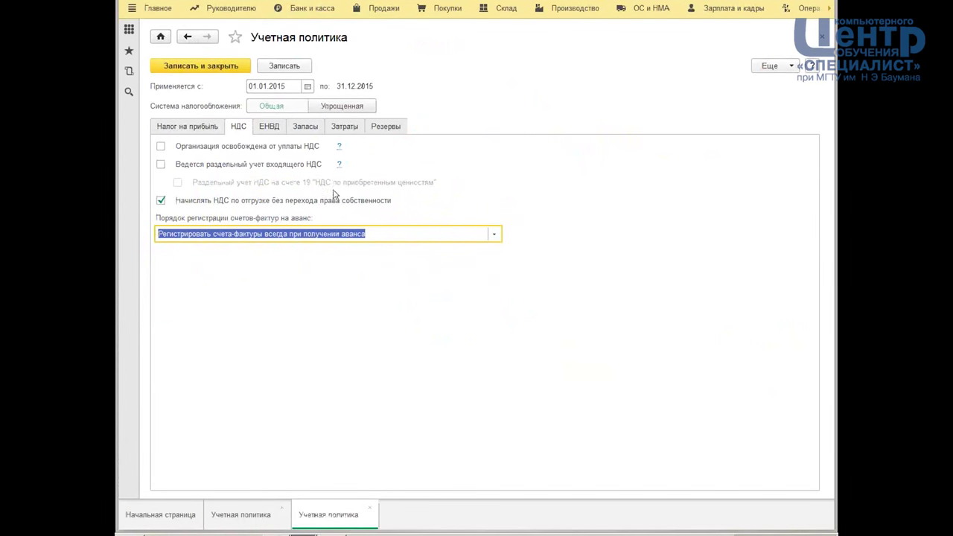
- Close the accounting policy and its list, and open Ввести хозяйственную операцию
{"action": "left_click", "coordinate": [823, 41]}
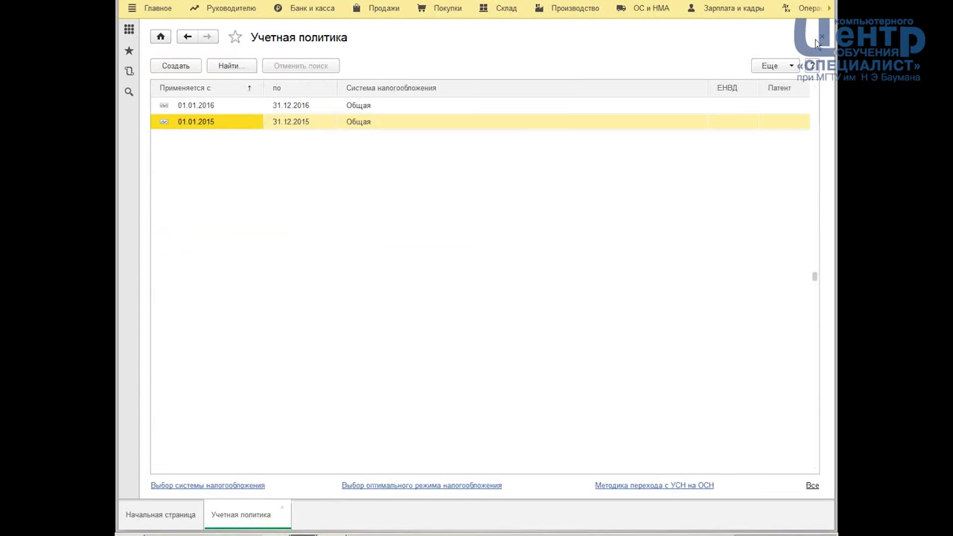
{"action": "left_click", "coordinate": [821, 39]}
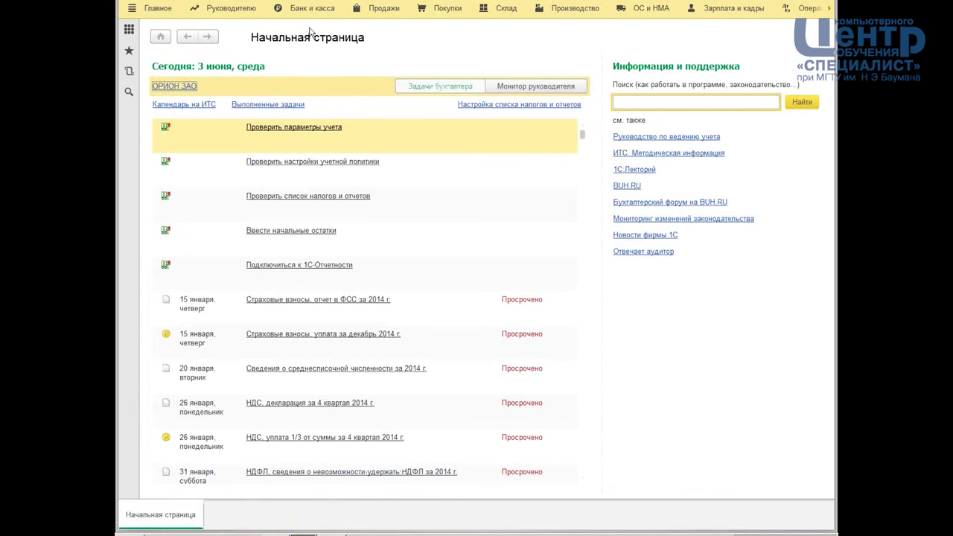
{"action": "left_click", "coordinate": [153, 8]}
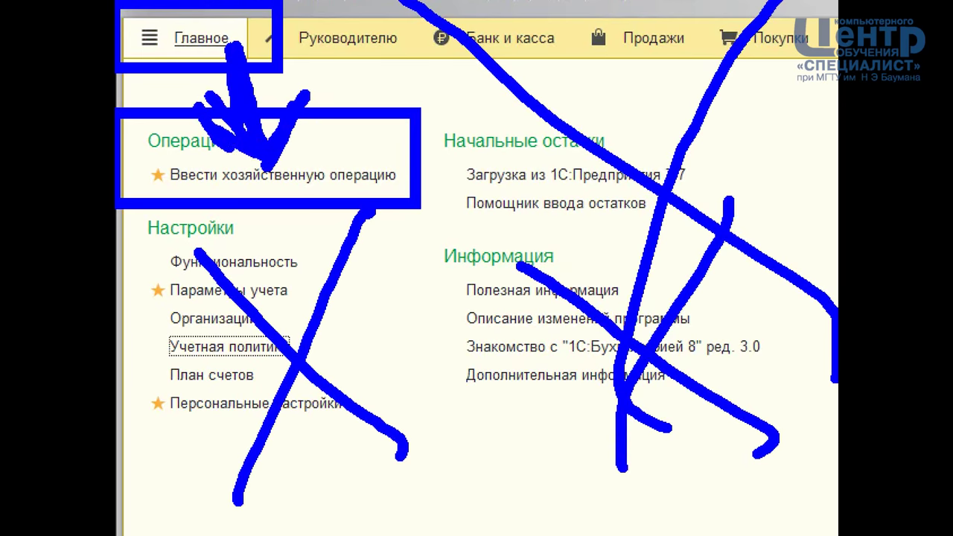
{"action": "left_click", "coordinate": [210, 86]}
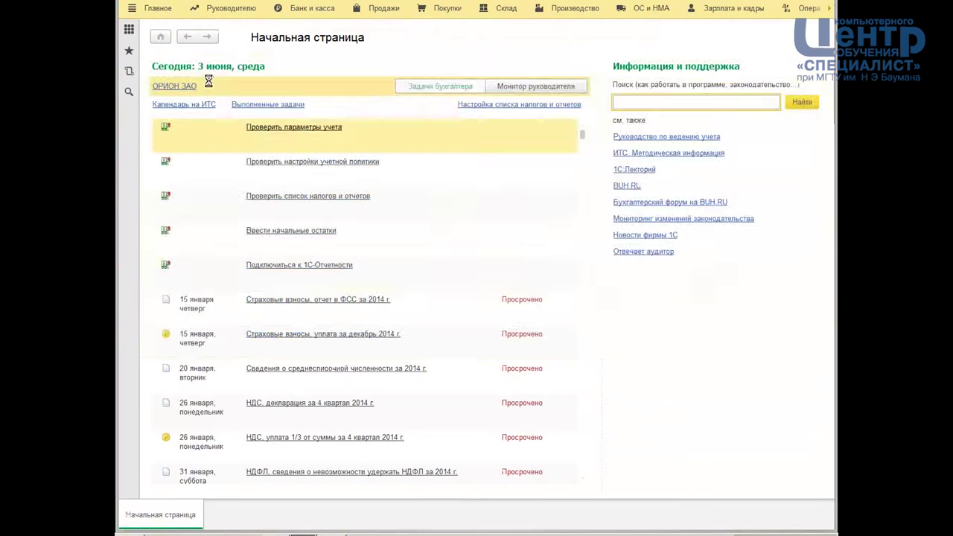
- Filter the account correspondences by debit account 10.03 and credit account 60.01
{"action": "left_click", "coordinate": [165, 88]}
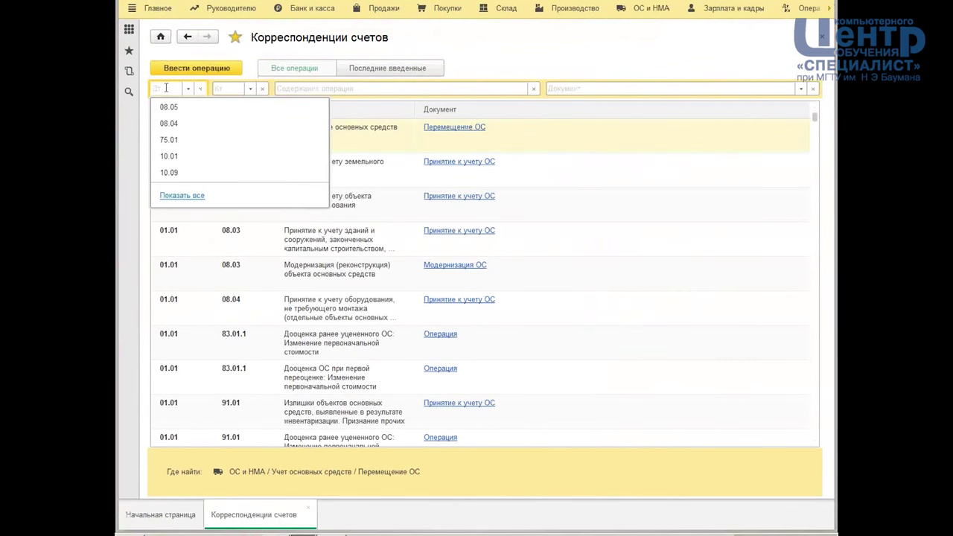
{"action": "type", "text": "10"}
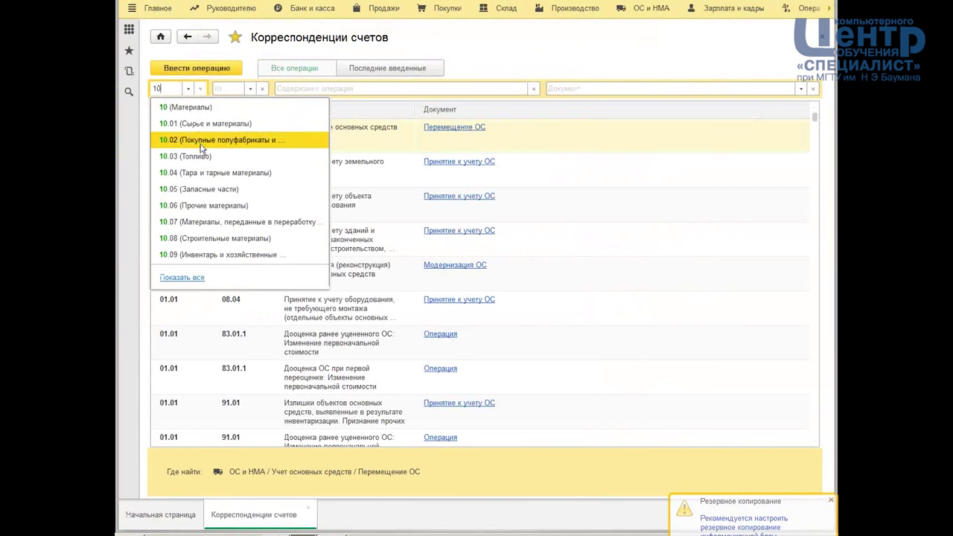
{"action": "left_click", "coordinate": [205, 154]}
{"action": "left_click", "coordinate": [230, 89]}
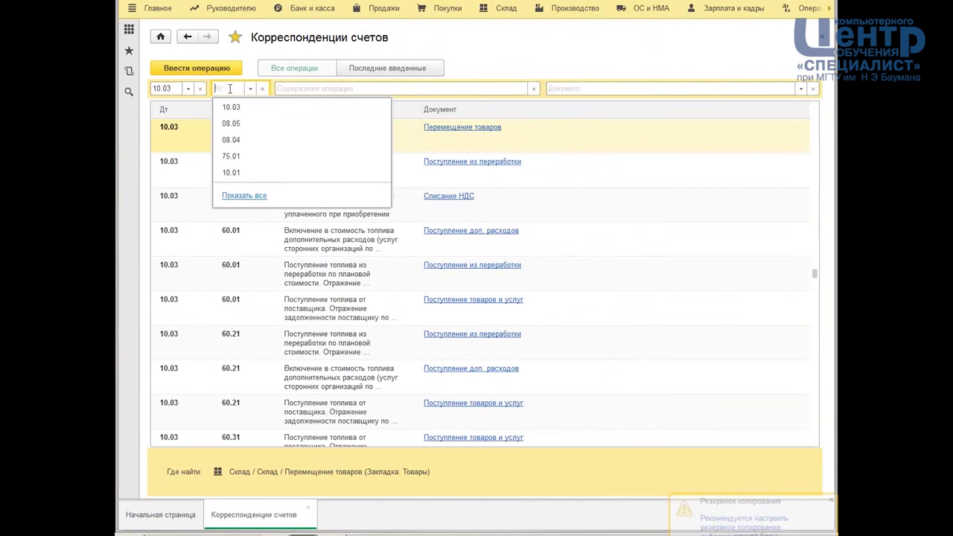
{"action": "type", "text": "60.01"}
{"action": "key", "text": "Return"}
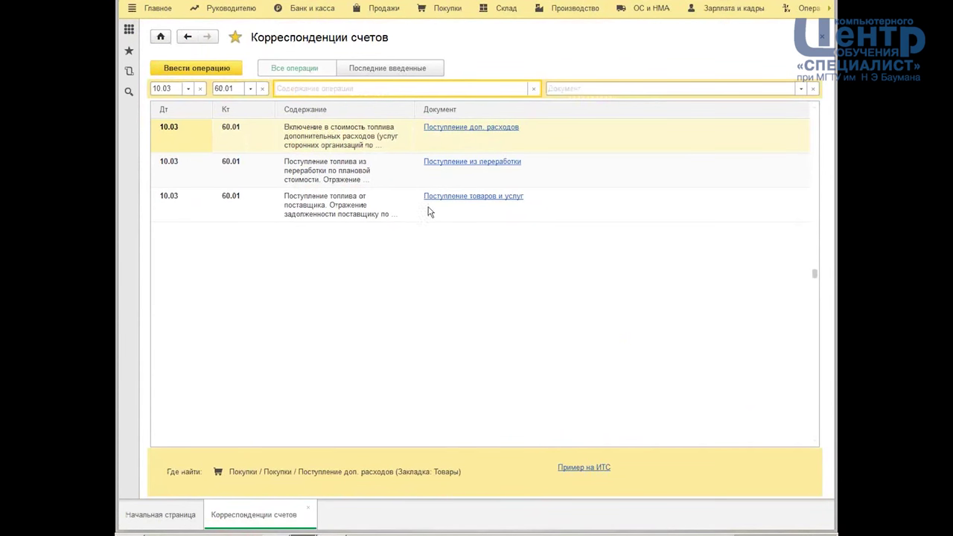
- Create a Поступление товаров и услуг document from the supplier fuel receipt correspondence and set its waybill number to 45
{"action": "left_click", "coordinate": [449, 202]}
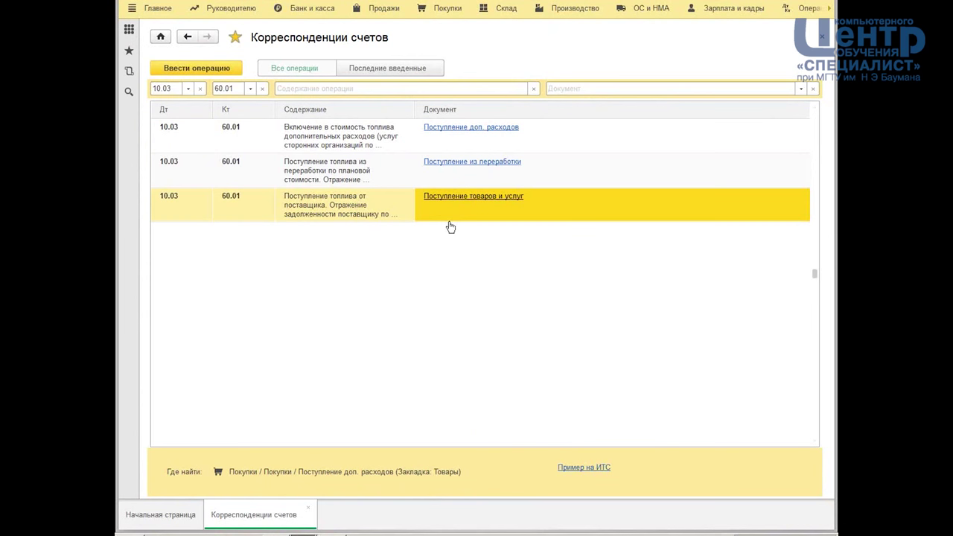
{"action": "left_click", "coordinate": [460, 198]}
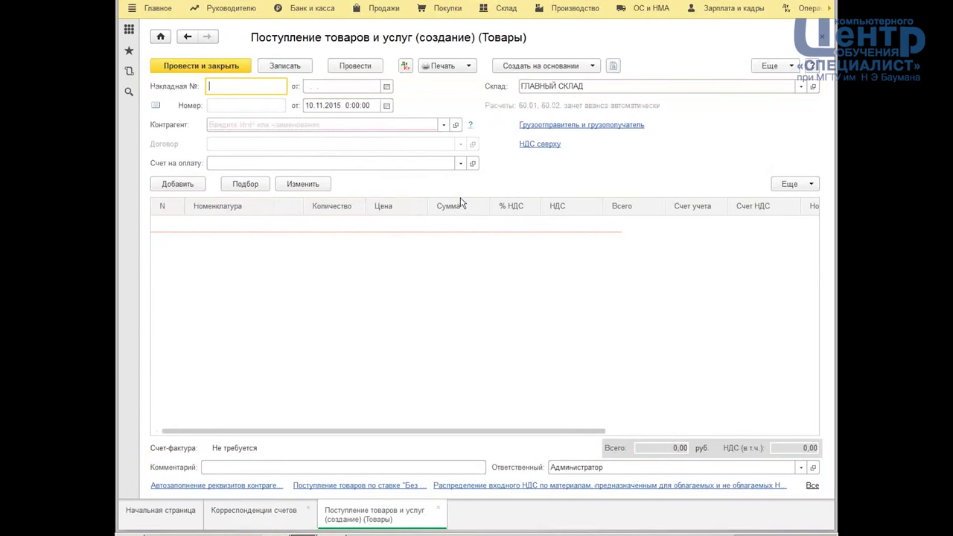
{"action": "type", "text": "4"}
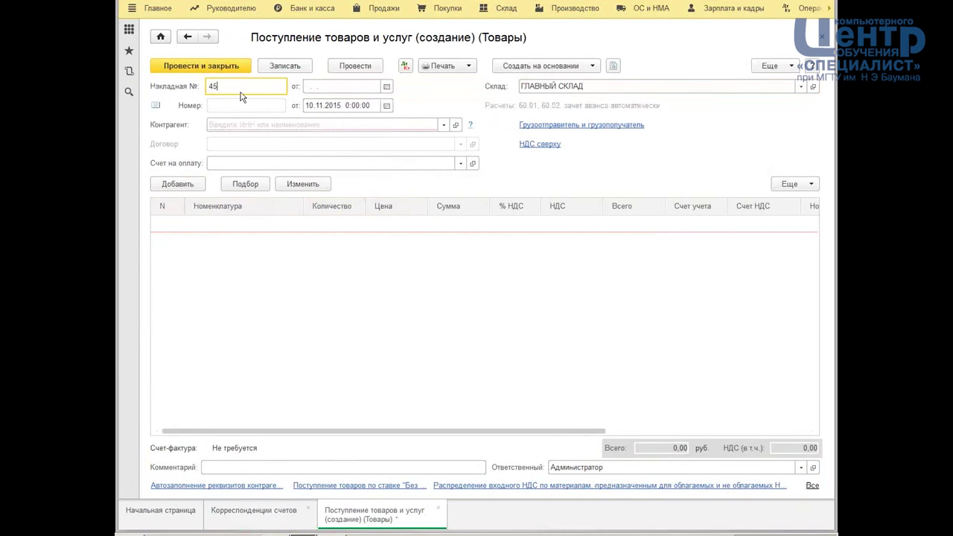
{"action": "type", "text": "5"}
{"action": "key", "text": "Tab"}
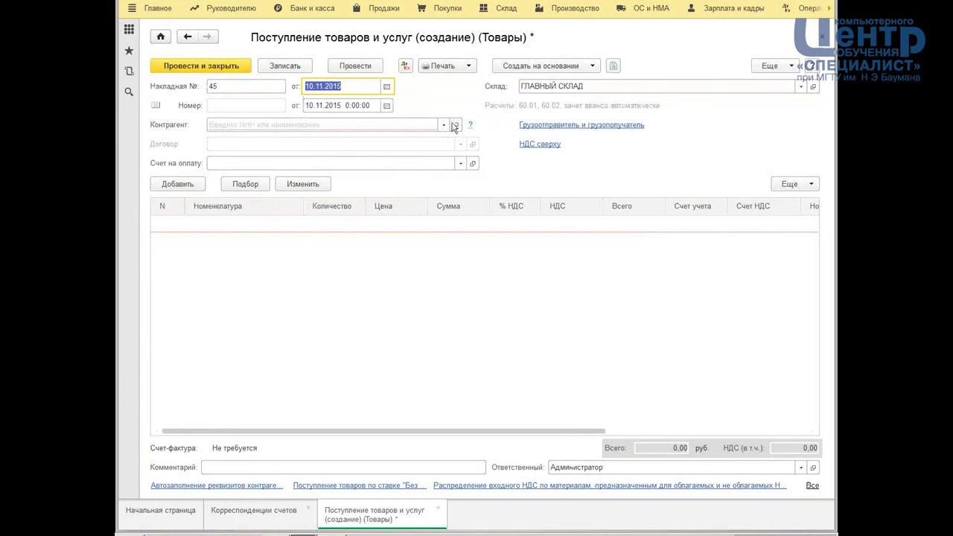
- Set the receipt's counterparty to АЛЬФА ЗАО, and replace it with СИГМА ЗАО
{"action": "left_click", "coordinate": [326, 125]}
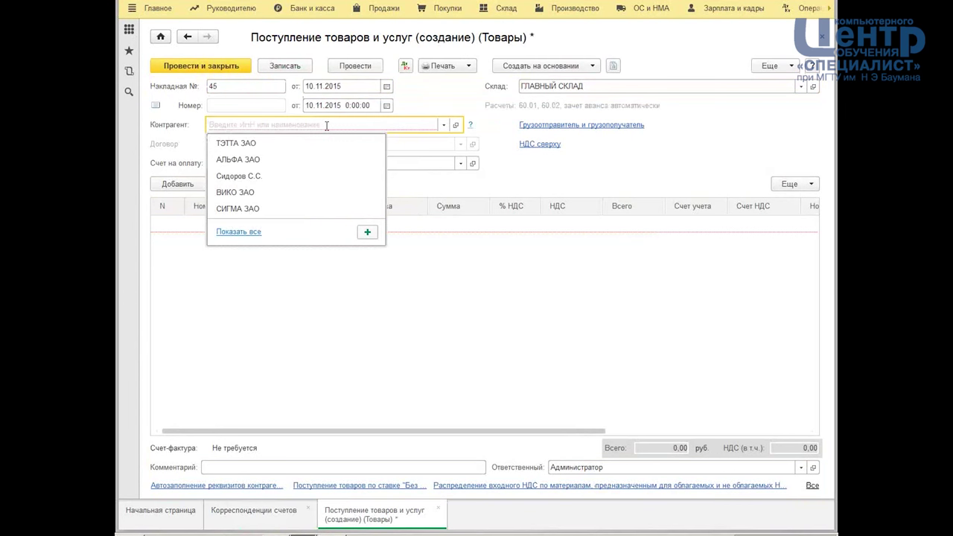
{"action": "left_click", "coordinate": [302, 157]}
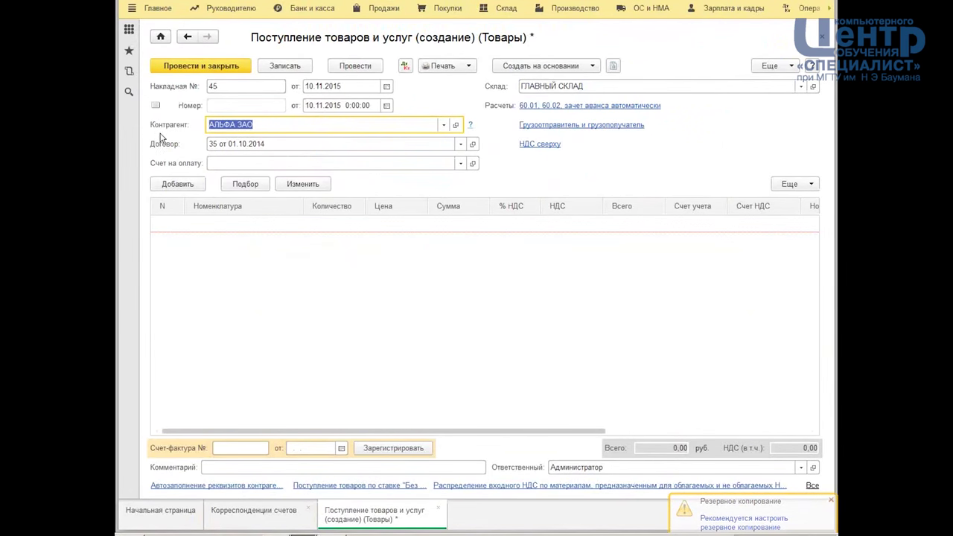
{"action": "type", "text": "сиги"}
{"action": "key", "text": "BackSpace"}
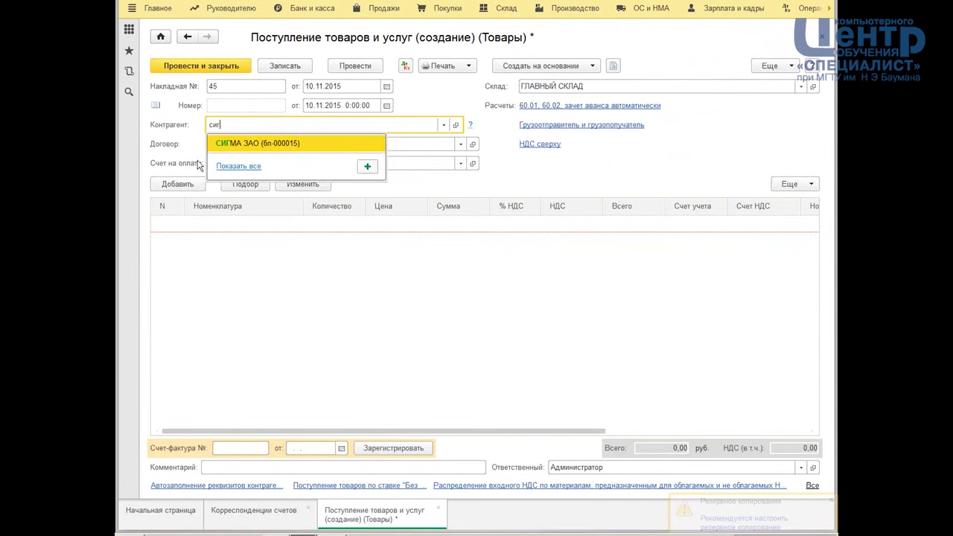
{"action": "left_click", "coordinate": [242, 145]}
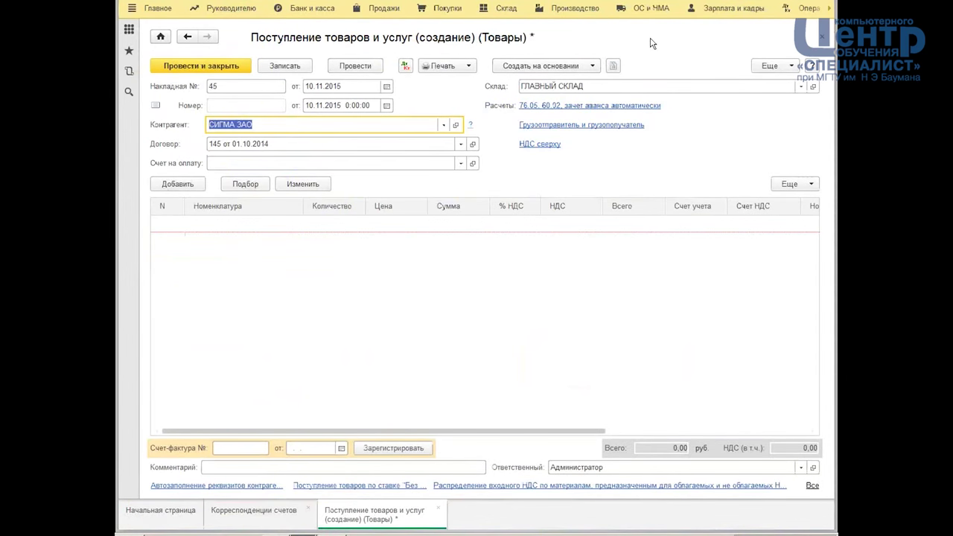
- Open the Контрагенты catalog under Покупки и продажи
{"action": "left_click", "coordinate": [830, 8]}
{"action": "left_click", "coordinate": [678, 9]}
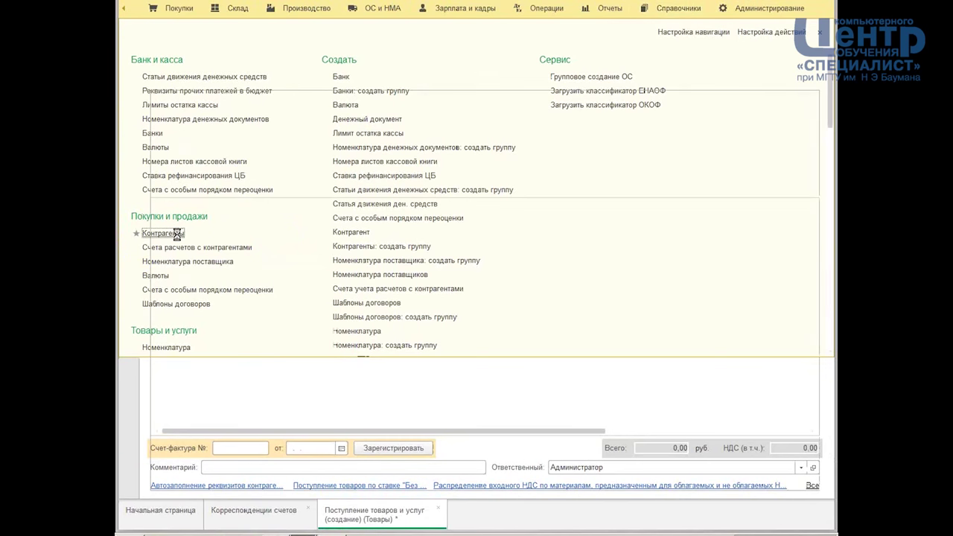
{"action": "left_click", "coordinate": [181, 237]}
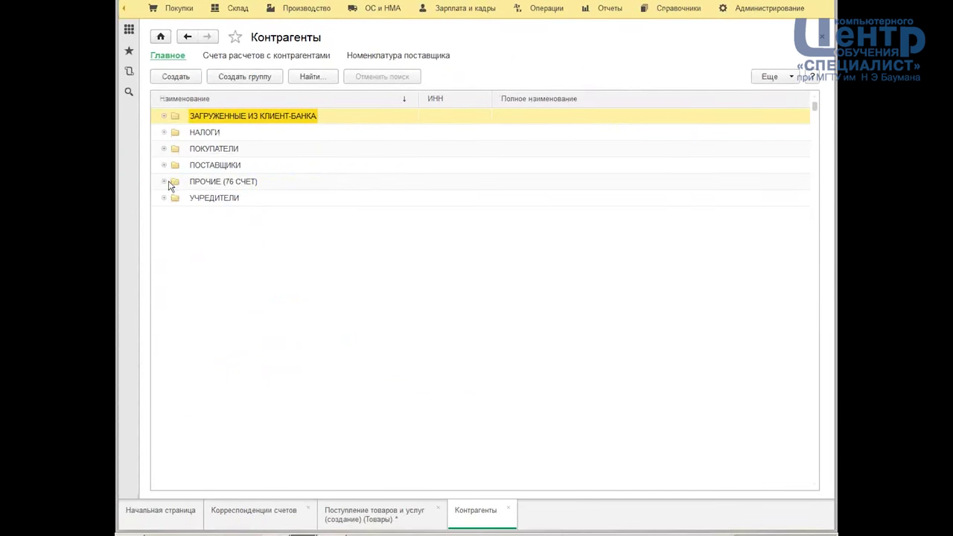
- Expand the ПРОЧИЕ (76 СЧЕТ) group in the Контрагенты catalog and examine which counterparties it holds
{"action": "left_click", "coordinate": [171, 180]}
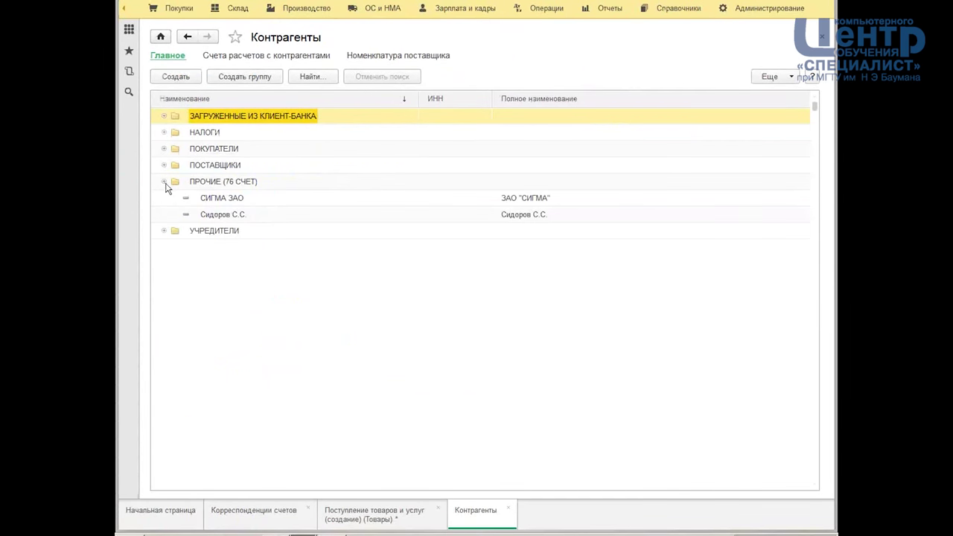
{"action": "left_click", "coordinate": [231, 198]}
{"action": "left_click", "coordinate": [230, 215]}
{"action": "left_click", "coordinate": [233, 200]}
{"action": "left_click", "coordinate": [236, 215]}
{"action": "left_click", "coordinate": [234, 198]}
{"action": "left_click", "coordinate": [237, 214]}
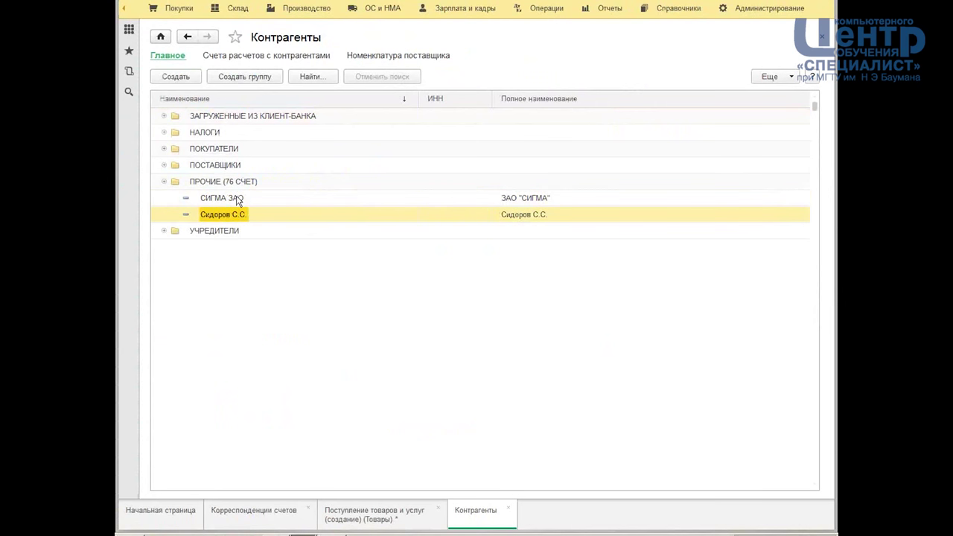
{"action": "left_click", "coordinate": [219, 166]}
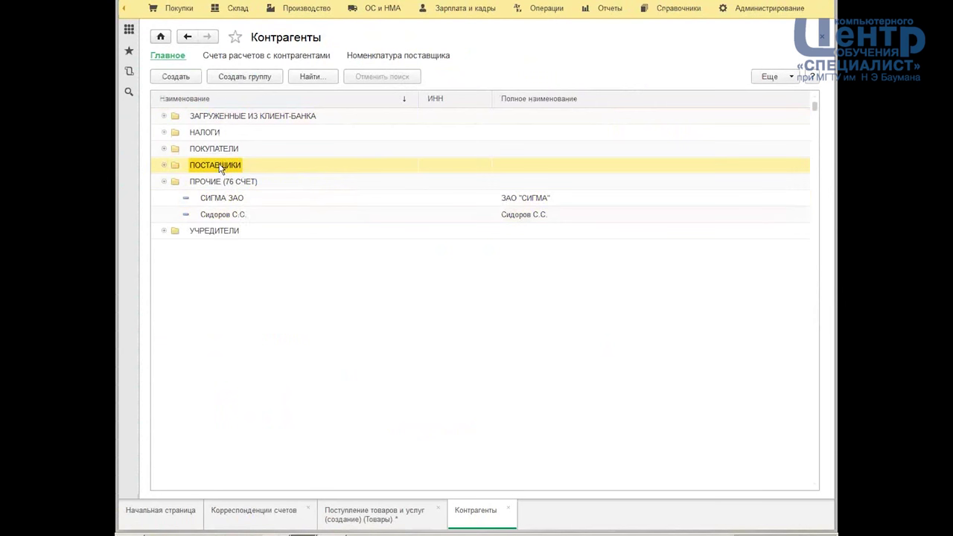
{"action": "left_click", "coordinate": [225, 215]}
{"action": "left_click", "coordinate": [232, 204]}
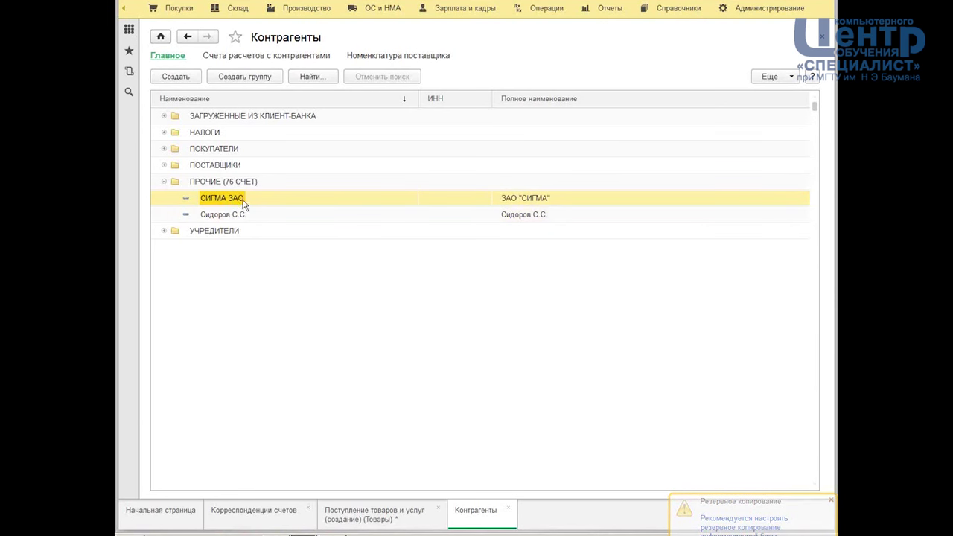
{"action": "left_click", "coordinate": [240, 183]}
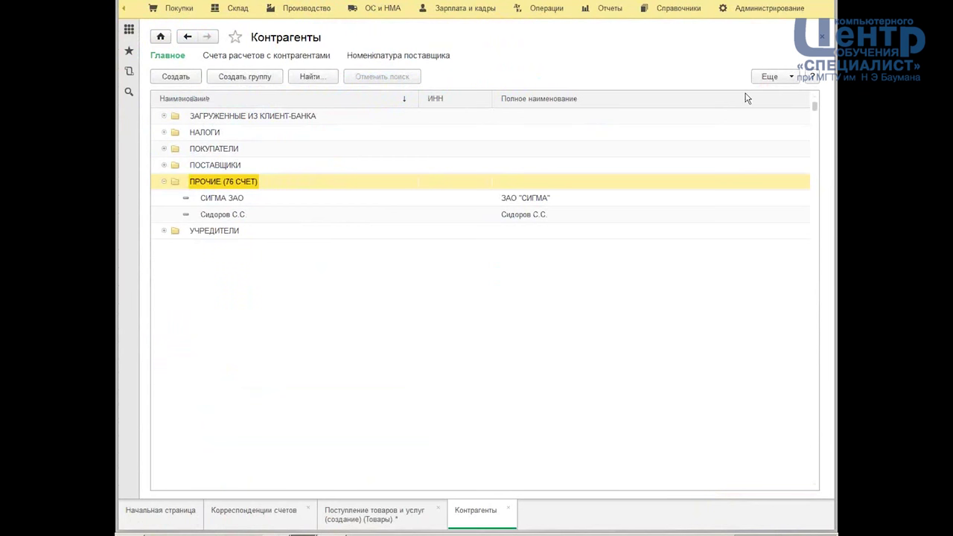
{"action": "double_click", "coordinate": [446, 197]}
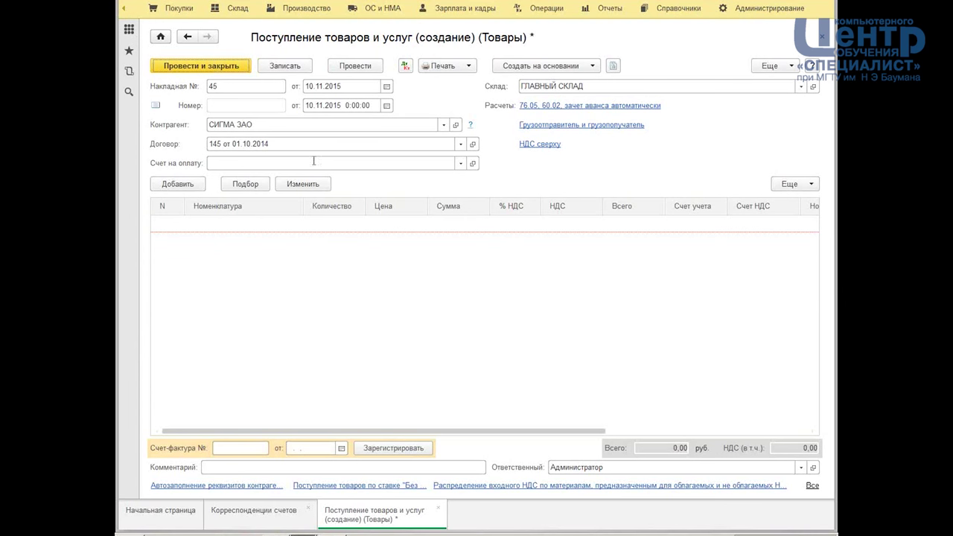
- Add БЕНЗИН АИ-92 as a line in the receipt's goods table
{"action": "left_click", "coordinate": [195, 188]}
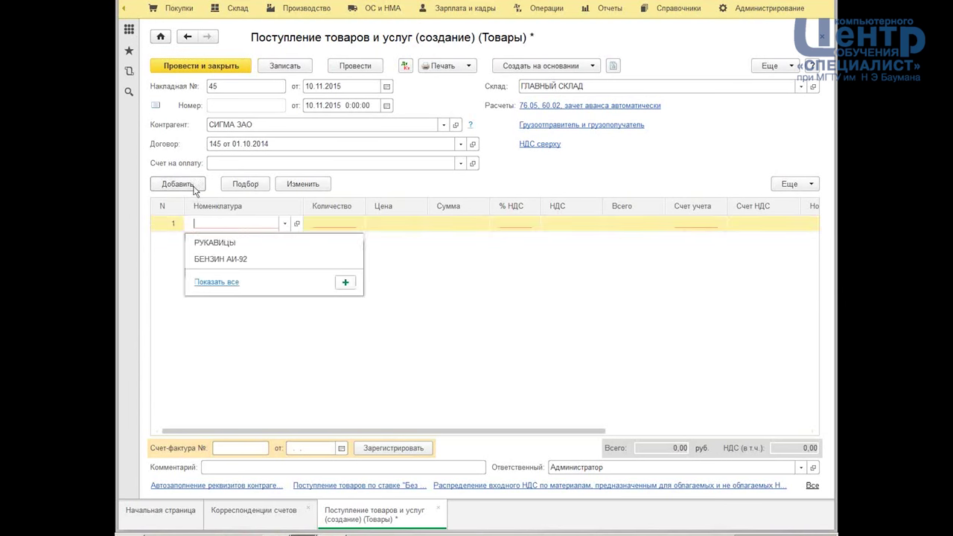
{"action": "left_click", "coordinate": [215, 259]}
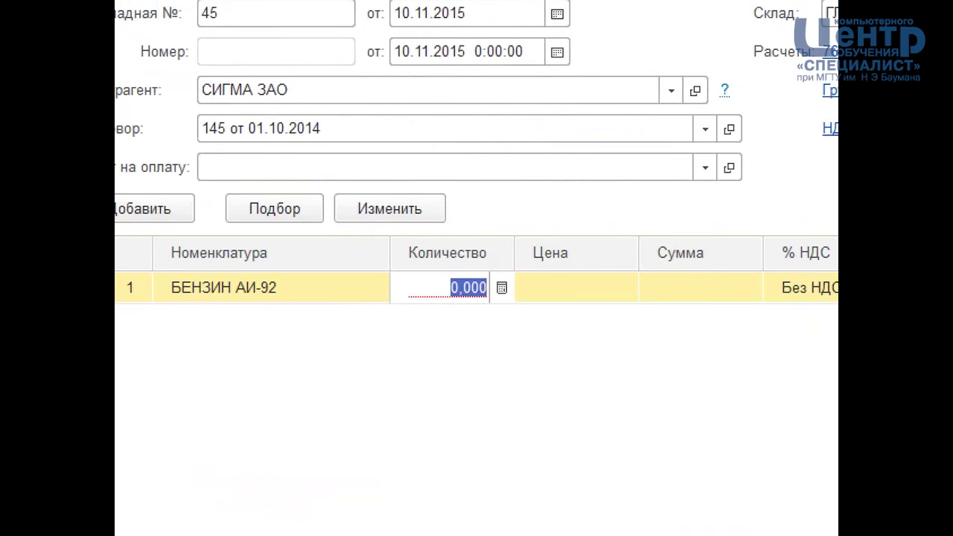
{"action": "mouse_move", "coordinate": [133, 291]}
{"action": "left_mouse_down"}
{"action": "mouse_move", "coordinate": [287, 198]}
{"action": "mouse_move", "coordinate": [125, 297]}
{"action": "left_mouse_up"}
{"action": "mouse_move", "coordinate": [672, 168]}
{"action": "left_mouse_down"}
{"action": "mouse_move", "coordinate": [632, 290]}
{"action": "mouse_move", "coordinate": [709, 156]}
{"action": "left_mouse_up"}
{"action": "mouse_move", "coordinate": [666, 408]}
{"action": "left_mouse_down"}
{"action": "mouse_move", "coordinate": [745, 239]}
{"action": "mouse_move", "coordinate": [763, 292]}
{"action": "left_mouse_up"}
{"action": "left_click_drag", "start_coordinate": [580, 329], "coordinate": [673, 253]}
{"action": "mouse_move", "coordinate": [639, 255]}
{"action": "left_mouse_down"}
{"action": "mouse_move", "coordinate": [674, 251]}
{"action": "mouse_move", "coordinate": [662, 302]}
{"action": "left_mouse_up"}
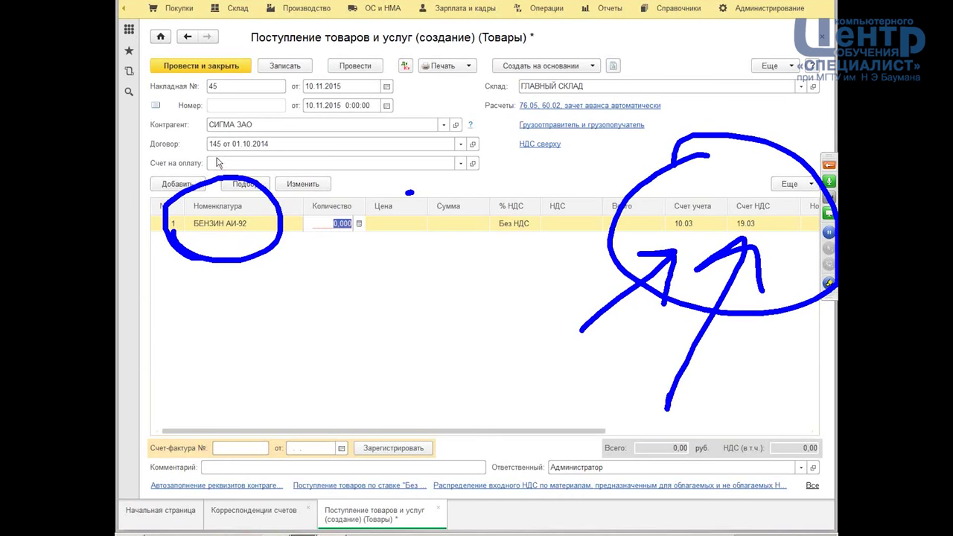
{"action": "key", "text": "Escape"}
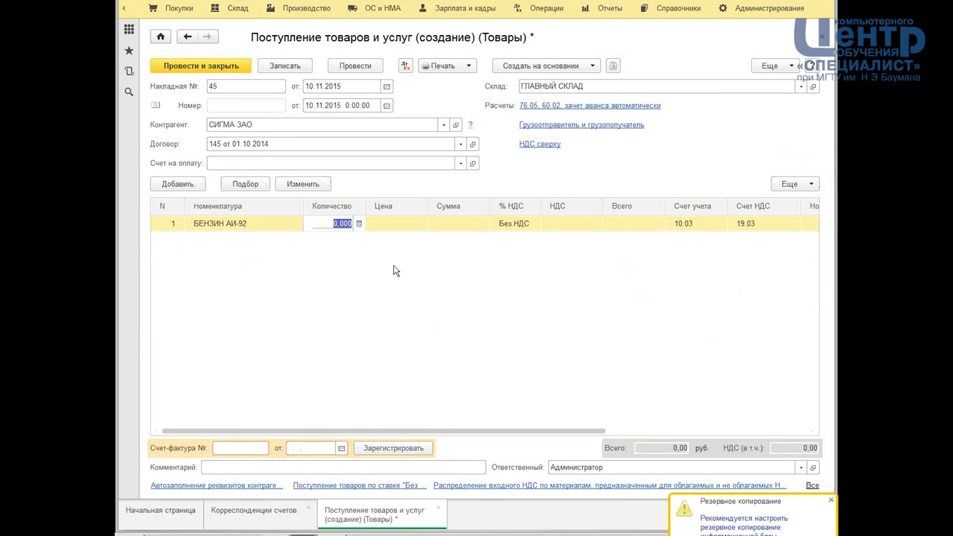
- Set the БЕНЗИН АИ-92 line to quantity 200, price 30 and VAT rate 18%
{"action": "type", "text": "20"}
{"action": "key", "text": "Tab"}
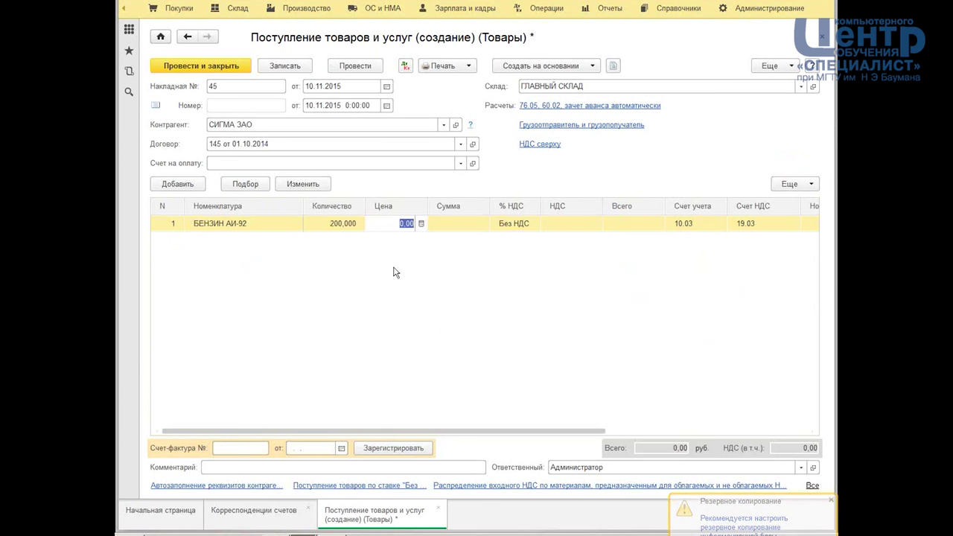
{"action": "type", "text": "3"}
{"action": "key", "text": "Tab"}
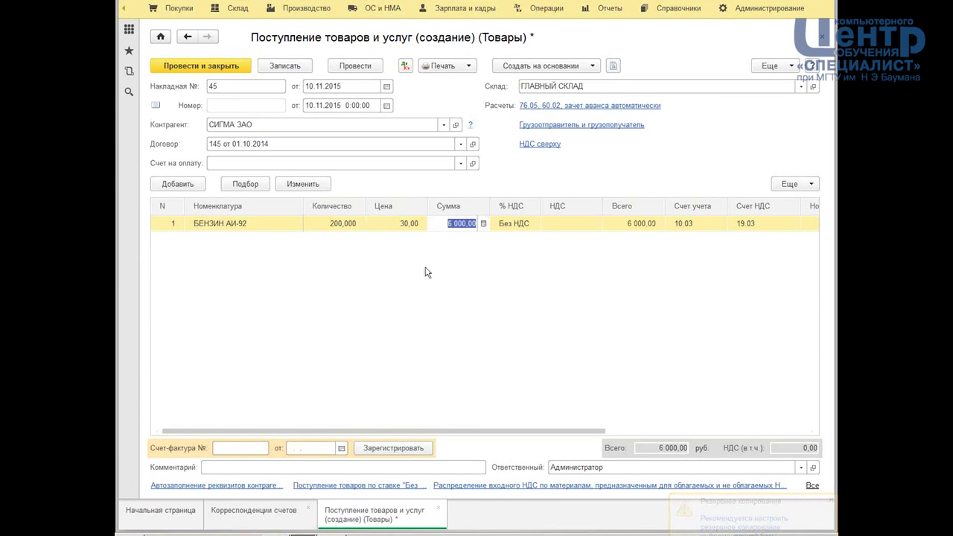
{"action": "left_click", "coordinate": [515, 223]}
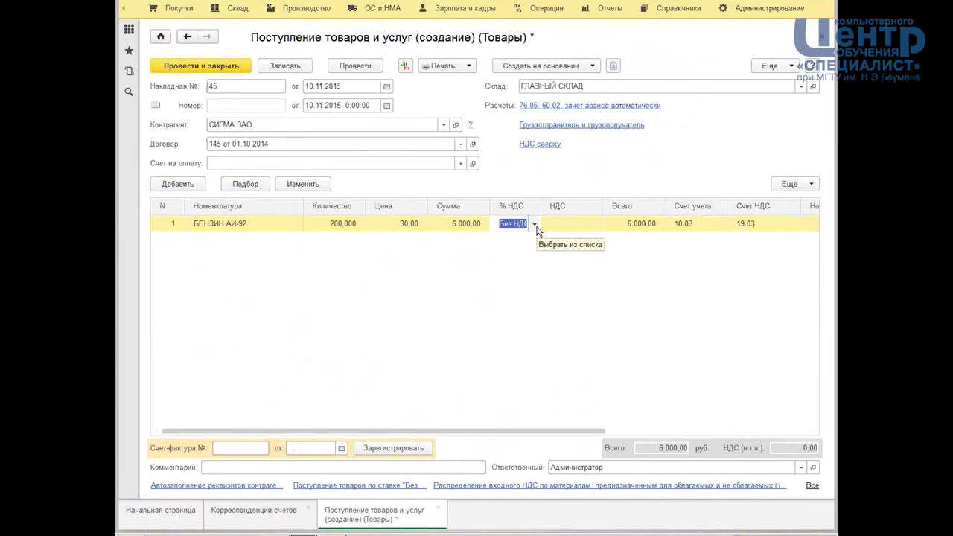
{"action": "left_click", "coordinate": [534, 223]}
{"action": "left_click", "coordinate": [530, 242]}
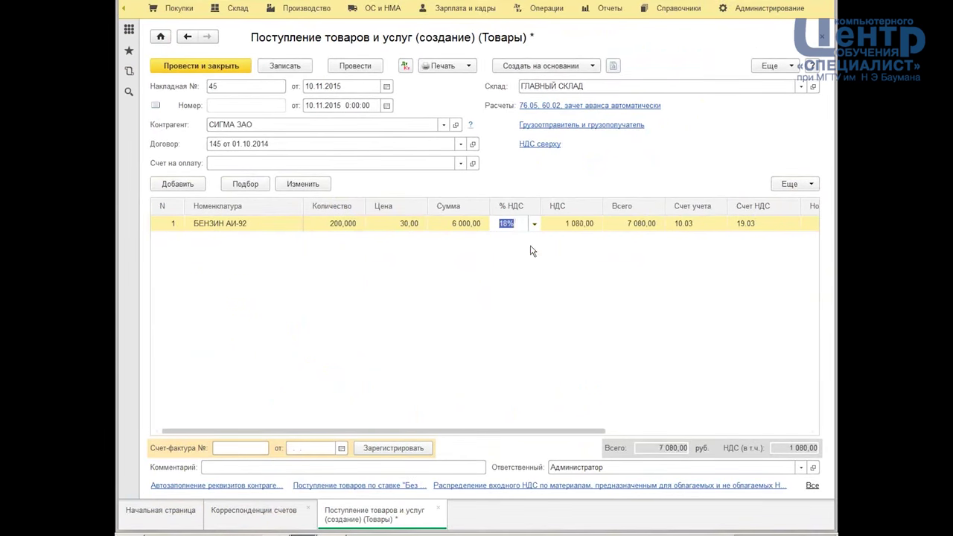
{"action": "left_click", "coordinate": [513, 272]}
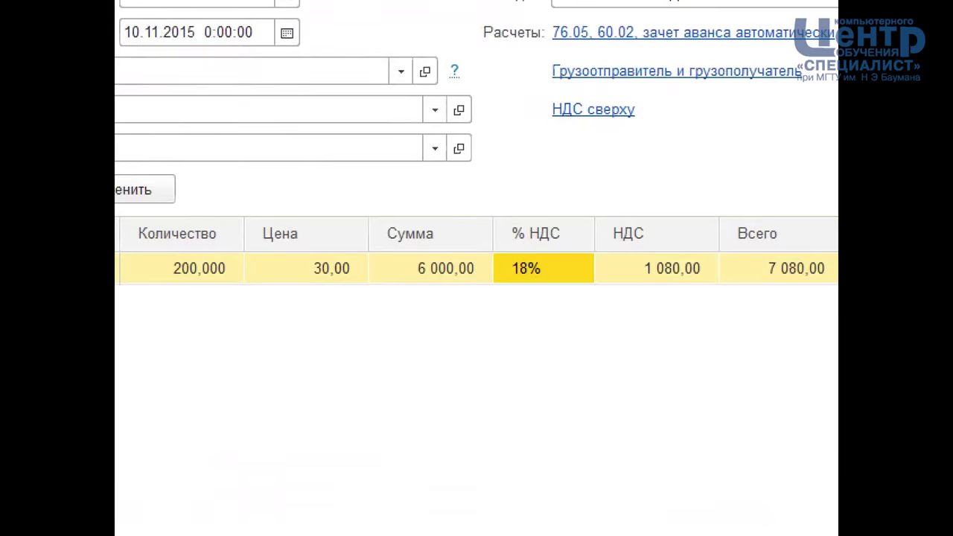
{"action": "mouse_move", "coordinate": [134, 293]}
{"action": "left_mouse_down"}
{"action": "mouse_move", "coordinate": [560, 289]}
{"action": "mouse_move", "coordinate": [644, 277]}
{"action": "left_mouse_up"}
{"action": "mouse_move", "coordinate": [286, 131]}
{"action": "left_mouse_down"}
{"action": "mouse_move", "coordinate": [306, 173]}
{"action": "mouse_move", "coordinate": [347, 125]}
{"action": "left_mouse_up"}
{"action": "mouse_move", "coordinate": [287, 225]}
{"action": "left_mouse_down"}
{"action": "mouse_move", "coordinate": [356, 282]}
{"action": "mouse_move", "coordinate": [346, 211]}
{"action": "left_mouse_up"}
{"action": "mouse_move", "coordinate": [395, 233]}
{"action": "left_mouse_down"}
{"action": "mouse_move", "coordinate": [424, 235]}
{"action": "mouse_move", "coordinate": [430, 253]}
{"action": "left_mouse_up"}
{"action": "mouse_move", "coordinate": [642, 196]}
{"action": "left_mouse_down"}
{"action": "mouse_move", "coordinate": [617, 191]}
{"action": "mouse_move", "coordinate": [670, 304]}
{"action": "mouse_move", "coordinate": [644, 199]}
{"action": "left_mouse_up"}
{"action": "left_click", "coordinate": [610, 202]}
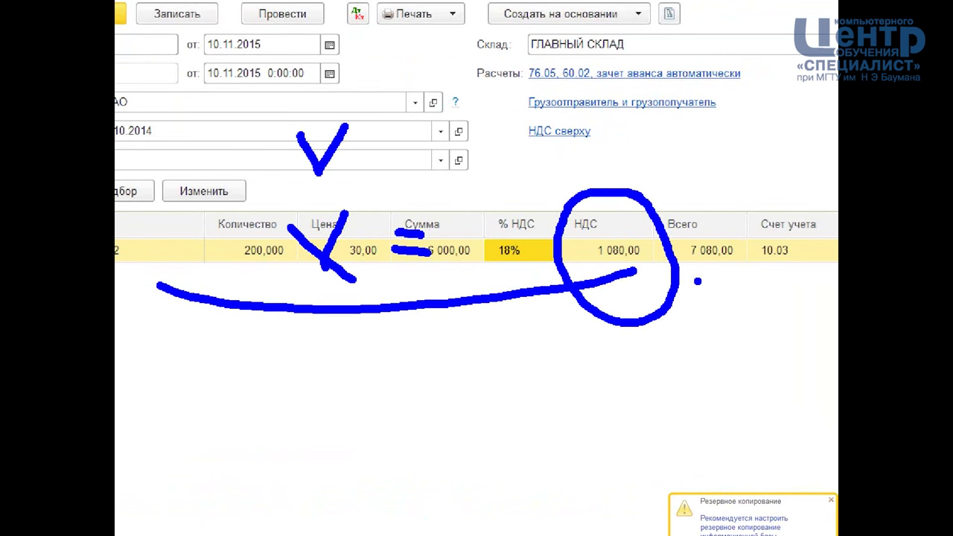
{"action": "key", "text": "r"}
{"action": "mouse_move", "coordinate": [649, 170]}
{"action": "left_mouse_down"}
{"action": "mouse_move", "coordinate": [741, 324]}
{"action": "mouse_move", "coordinate": [752, 320]}
{"action": "left_mouse_up"}
{"action": "mouse_move", "coordinate": [668, 508]}
{"action": "left_mouse_down"}
{"action": "mouse_move", "coordinate": [717, 366]}
{"action": "mouse_move", "coordinate": [737, 393]}
{"action": "left_mouse_up"}
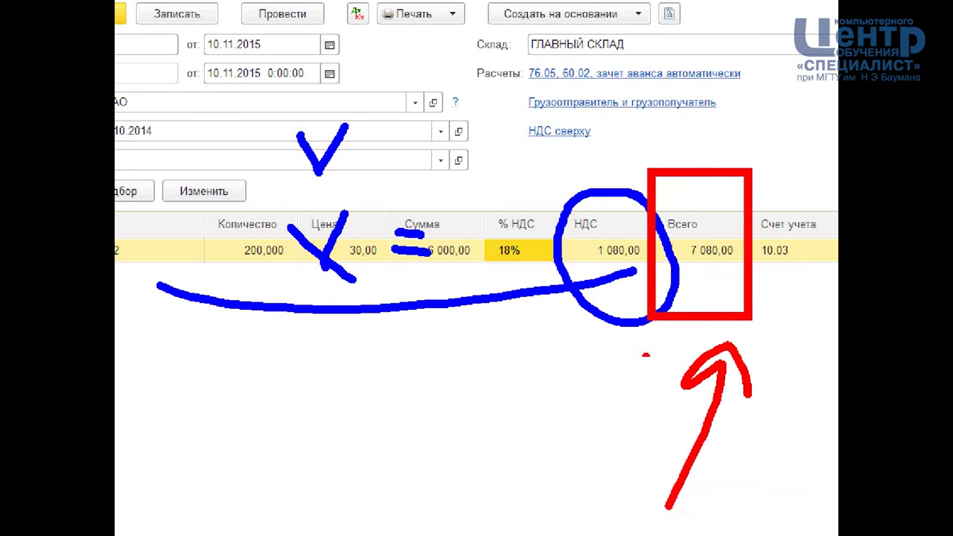
{"action": "key", "text": "Escape"}
- Change the receipt's VAT calculation mode from НДС сверху to НДС в сумме
{"action": "left_click", "coordinate": [416, 226]}
{"action": "left_click", "coordinate": [540, 144]}
{"action": "left_click", "coordinate": [481, 236]}
{"action": "left_click", "coordinate": [457, 254]}
{"action": "left_click", "coordinate": [422, 257]}
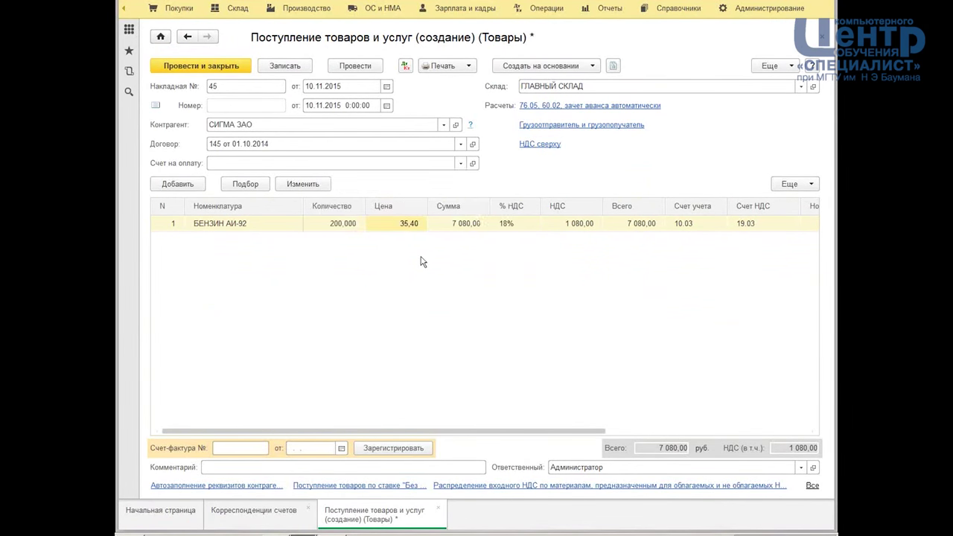
- Set the price of the БЕНЗИН АИ-92 line to 30
{"action": "double_click", "coordinate": [420, 231]}
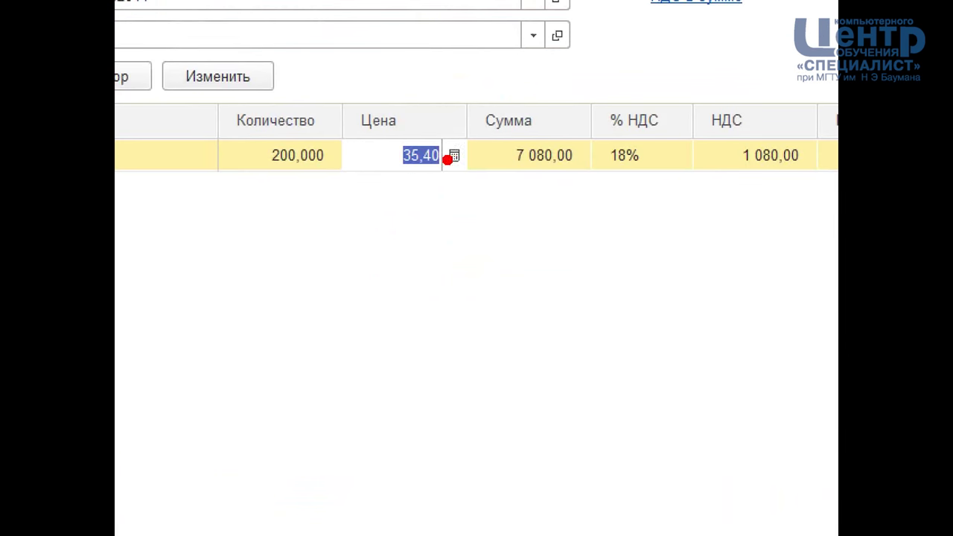
{"action": "mouse_move", "coordinate": [447, 159]}
{"action": "left_mouse_down"}
{"action": "mouse_move", "coordinate": [363, 153]}
{"action": "mouse_move", "coordinate": [474, 122]}
{"action": "left_mouse_up"}
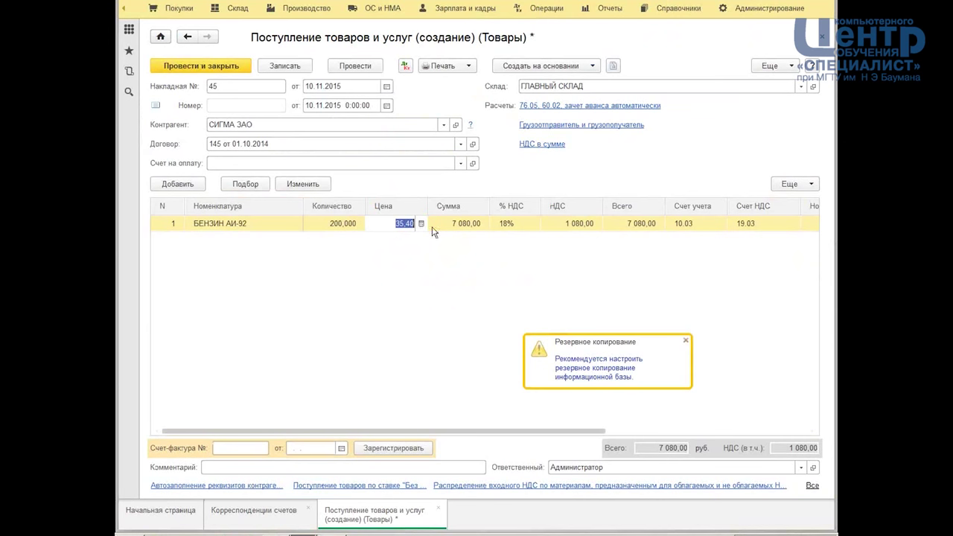
{"action": "type", "text": "30"}
{"action": "key", "text": "Return"}
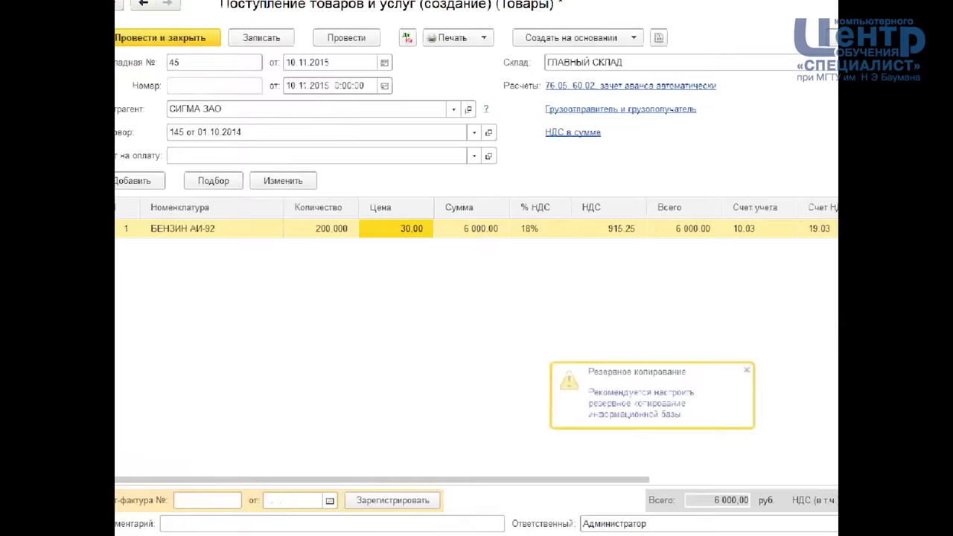
{"action": "mouse_move", "coordinate": [365, 234]}
{"action": "left_mouse_down"}
{"action": "mouse_move", "coordinate": [434, 204]}
{"action": "mouse_move", "coordinate": [369, 214]}
{"action": "mouse_move", "coordinate": [320, 265]}
{"action": "mouse_move", "coordinate": [341, 231]}
{"action": "left_mouse_up"}
{"action": "left_click_drag", "start_coordinate": [431, 283], "coordinate": [518, 280]}
{"action": "mouse_move", "coordinate": [677, 282]}
{"action": "left_mouse_down"}
{"action": "mouse_move", "coordinate": [726, 185]}
{"action": "mouse_move", "coordinate": [706, 273]}
{"action": "left_mouse_up"}
{"action": "mouse_move", "coordinate": [740, 313]}
{"action": "left_mouse_down"}
{"action": "mouse_move", "coordinate": [642, 298]}
{"action": "mouse_move", "coordinate": [639, 268]}
{"action": "left_mouse_up"}
{"action": "left_click_drag", "start_coordinate": [610, 312], "coordinate": [673, 304]}
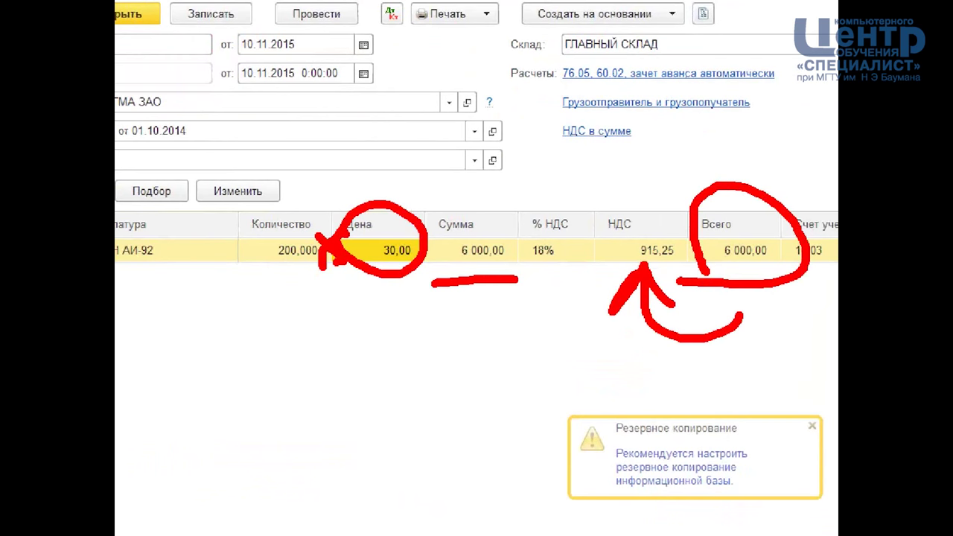
{"action": "key", "text": "Escape"}
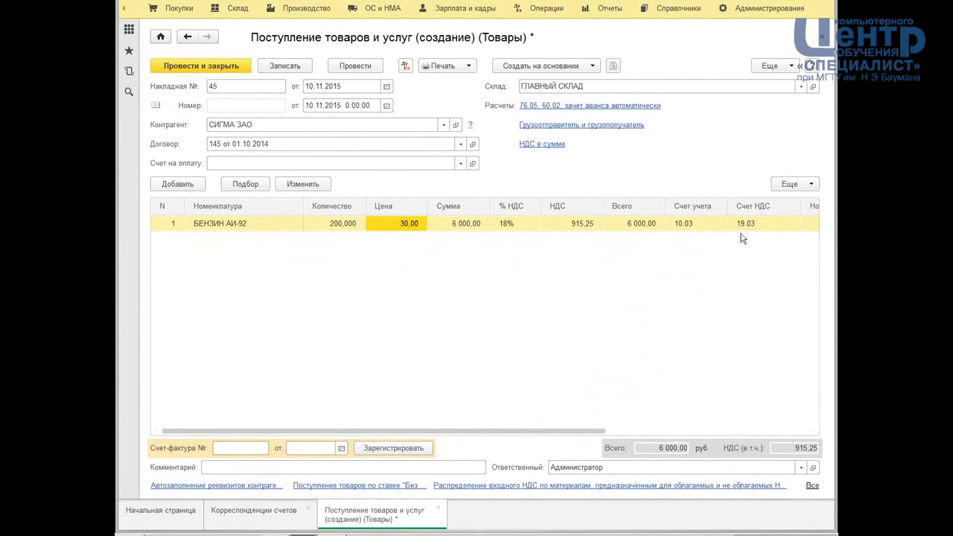
{"action": "key", "text": "ctrl+1"}
{"action": "left_click", "coordinate": [710, 246]}
{"action": "left_click_drag", "start_coordinate": [545, 242], "coordinate": [645, 250]}
{"action": "mouse_move", "coordinate": [497, 257]}
{"action": "left_mouse_down"}
{"action": "mouse_move", "coordinate": [601, 78]}
{"action": "mouse_move", "coordinate": [119, 260]}
{"action": "mouse_move", "coordinate": [555, 262]}
{"action": "left_mouse_up"}
{"action": "mouse_move", "coordinate": [655, 129]}
{"action": "left_mouse_down"}
{"action": "mouse_move", "coordinate": [663, 231]}
{"action": "mouse_move", "coordinate": [670, 122]}
{"action": "mouse_move", "coordinate": [659, 145]}
{"action": "left_mouse_up"}
{"action": "key", "text": "Escape"}
- Register the supplier's счет-фактура number 45 dated 10.11.2015 and post the goods receipt
{"action": "left_click", "coordinate": [262, 447]}
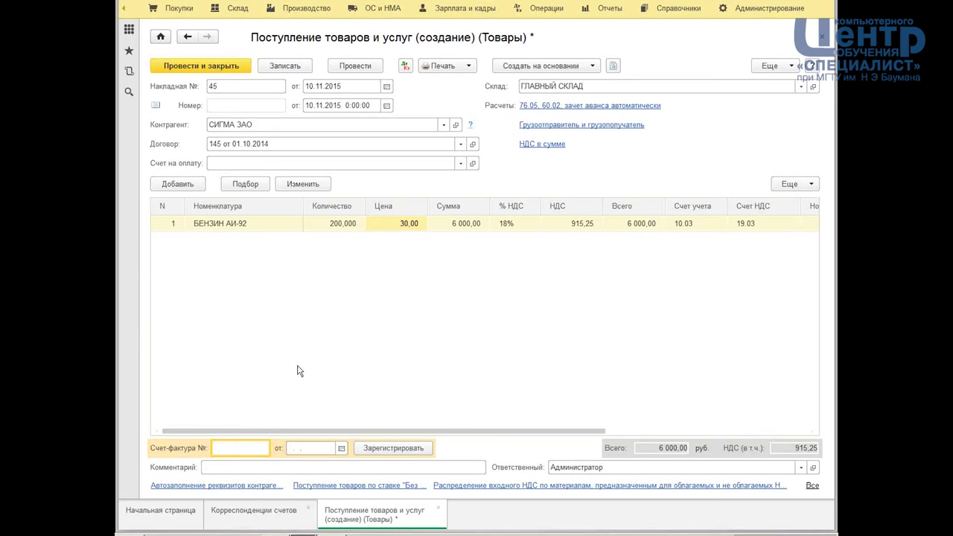
{"action": "type", "text": "45"}
{"action": "key", "text": "Tab"}
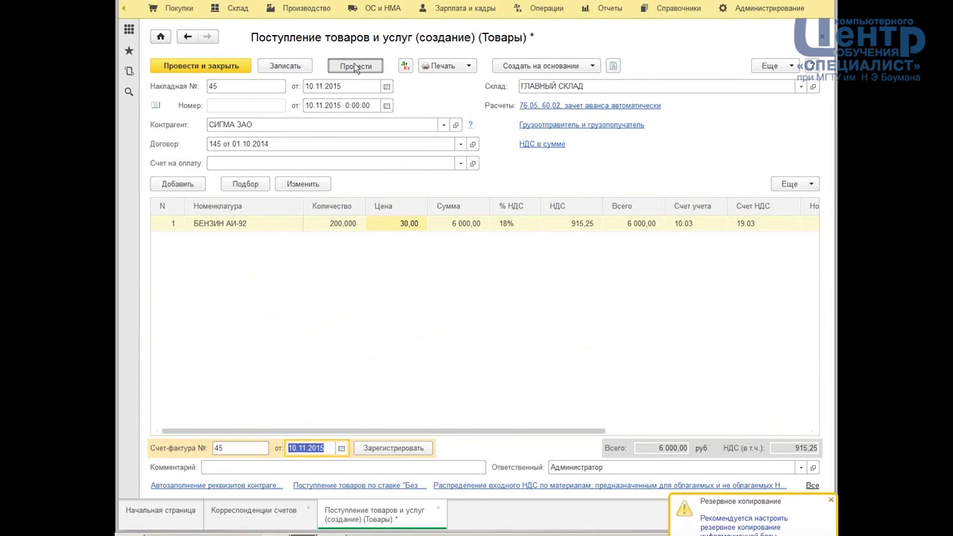
{"action": "left_click", "coordinate": [356, 67]}
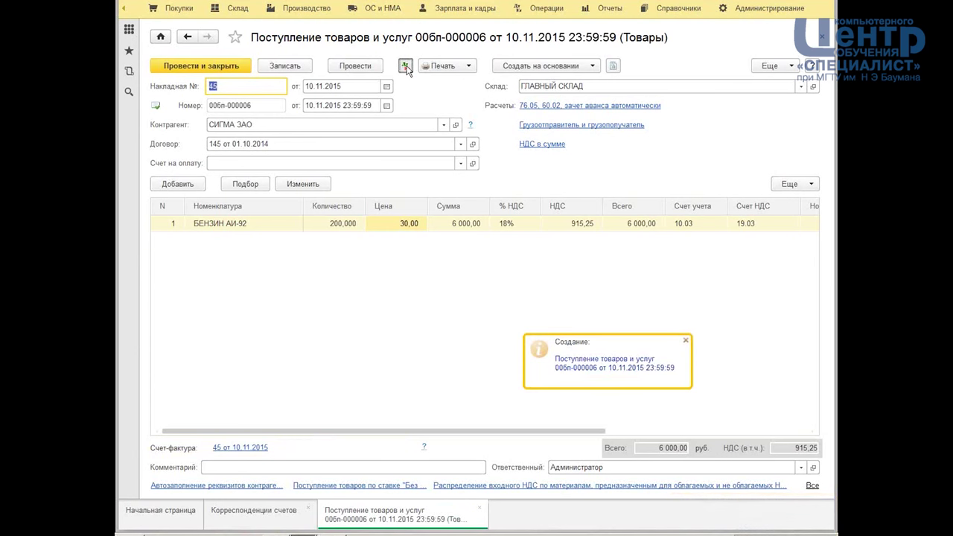
- Open the receipt's document movements and examine the debit and credit accounts and amounts of its postings, then close them
{"action": "left_click", "coordinate": [405, 68]}
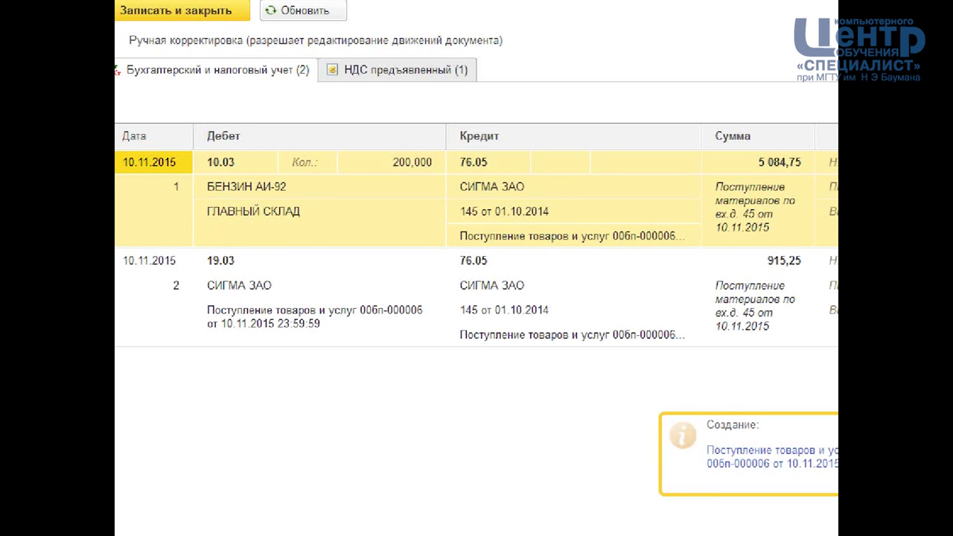
{"action": "mouse_move", "coordinate": [257, 127]}
{"action": "left_mouse_down"}
{"action": "mouse_move", "coordinate": [295, 133]}
{"action": "mouse_move", "coordinate": [313, 119]}
{"action": "left_mouse_up"}
{"action": "left_click_drag", "start_coordinate": [519, 140], "coordinate": [584, 143]}
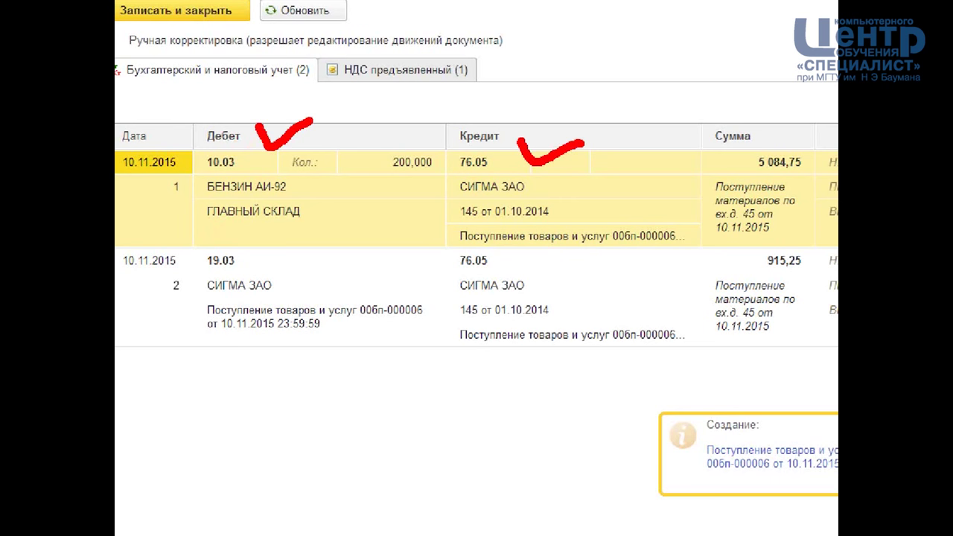
{"action": "mouse_move", "coordinate": [271, 250]}
{"action": "left_mouse_down"}
{"action": "mouse_move", "coordinate": [277, 259]}
{"action": "mouse_move", "coordinate": [308, 231]}
{"action": "left_mouse_up"}
{"action": "mouse_move", "coordinate": [543, 251]}
{"action": "left_mouse_down"}
{"action": "mouse_move", "coordinate": [552, 264]}
{"action": "mouse_move", "coordinate": [609, 253]}
{"action": "left_mouse_up"}
{"action": "left_click_drag", "start_coordinate": [454, 174], "coordinate": [501, 173]}
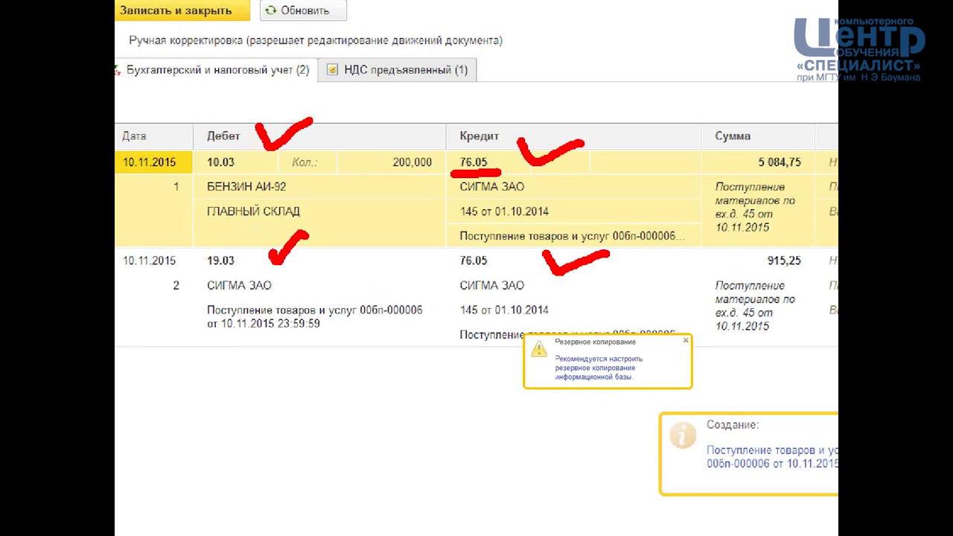
{"action": "left_click_drag", "start_coordinate": [450, 270], "coordinate": [504, 273]}
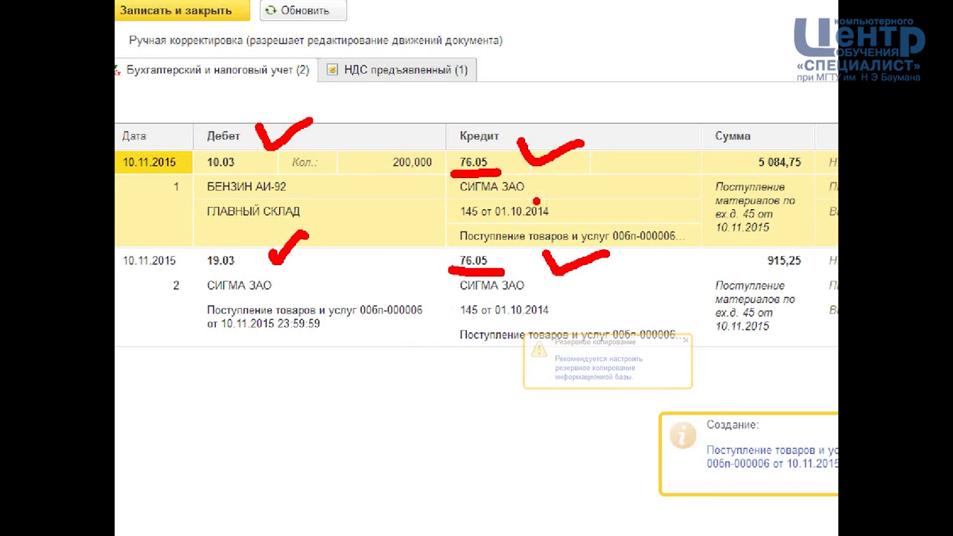
{"action": "mouse_move", "coordinate": [601, 98]}
{"action": "left_mouse_down"}
{"action": "mouse_move", "coordinate": [467, 80]}
{"action": "mouse_move", "coordinate": [443, 313]}
{"action": "mouse_move", "coordinate": [614, 138]}
{"action": "mouse_move", "coordinate": [609, 113]}
{"action": "left_mouse_up"}
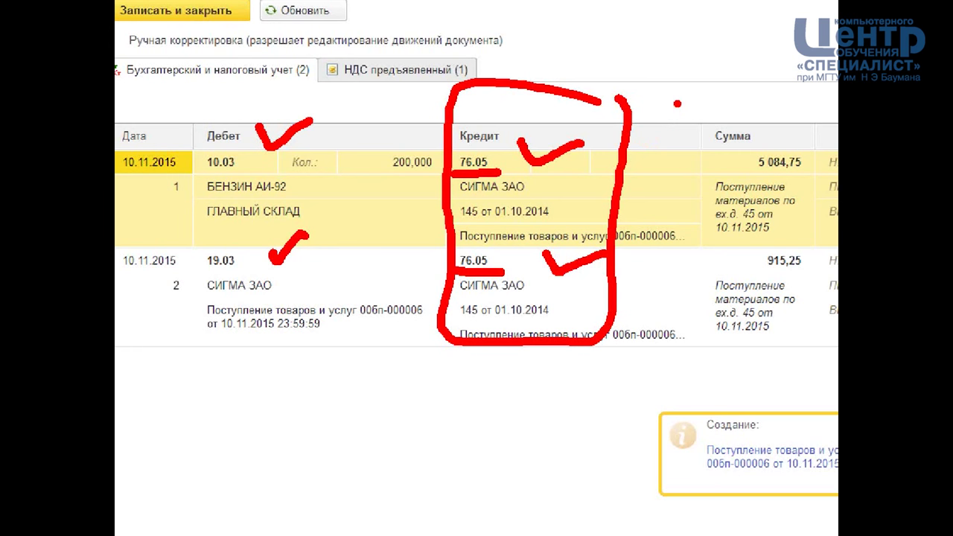
{"action": "left_click_drag", "start_coordinate": [676, 91], "coordinate": [825, 376]}
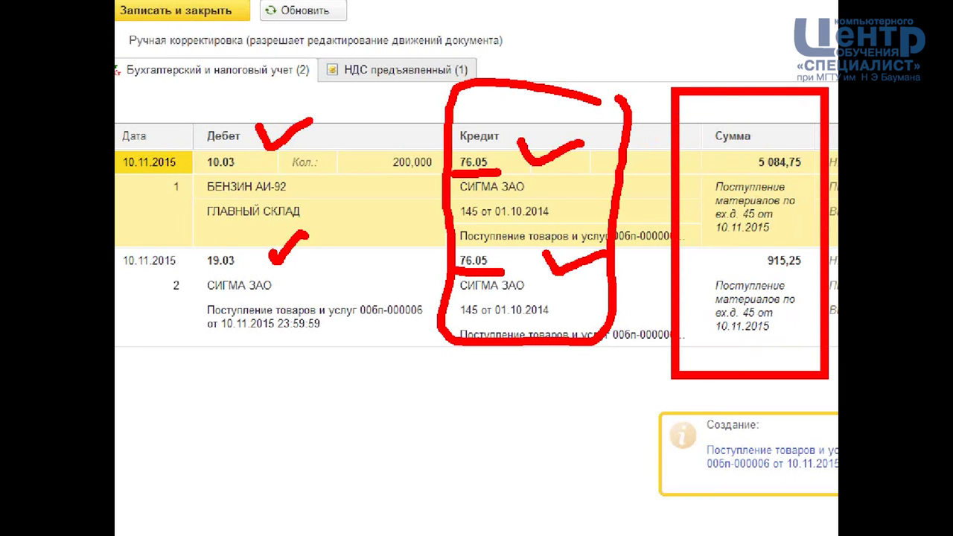
{"action": "left_click_drag", "start_coordinate": [749, 9], "coordinate": [776, 0]}
{"action": "left_click_drag", "start_coordinate": [701, 158], "coordinate": [736, 146]}
{"action": "mouse_move", "coordinate": [709, 244]}
{"action": "left_mouse_down"}
{"action": "mouse_move", "coordinate": [716, 265]}
{"action": "mouse_move", "coordinate": [746, 240]}
{"action": "left_mouse_up"}
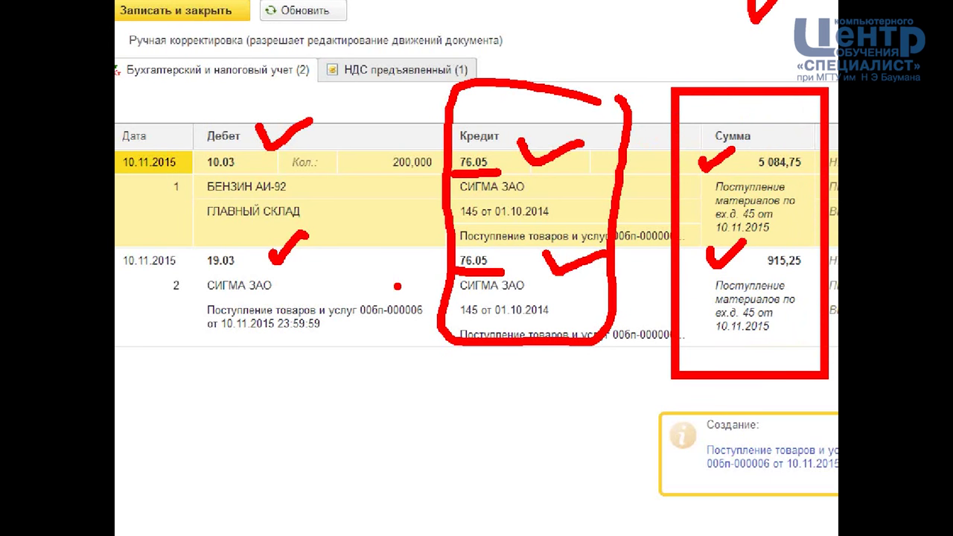
{"action": "mouse_move", "coordinate": [118, 239]}
{"action": "left_mouse_down"}
{"action": "mouse_move", "coordinate": [296, 316]}
{"action": "mouse_move", "coordinate": [119, 319]}
{"action": "left_mouse_up"}
{"action": "left_click_drag", "start_coordinate": [380, 250], "coordinate": [310, 279]}
{"action": "mouse_move", "coordinate": [307, 257]}
{"action": "left_mouse_down"}
{"action": "mouse_move", "coordinate": [311, 279]}
{"action": "mouse_move", "coordinate": [365, 281]}
{"action": "left_mouse_up"}
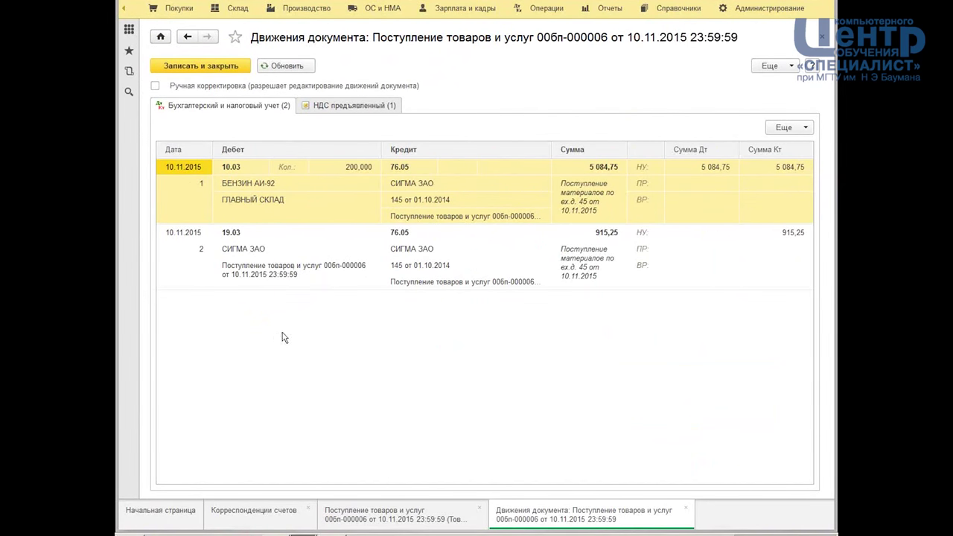
{"action": "left_click", "coordinate": [822, 36]}
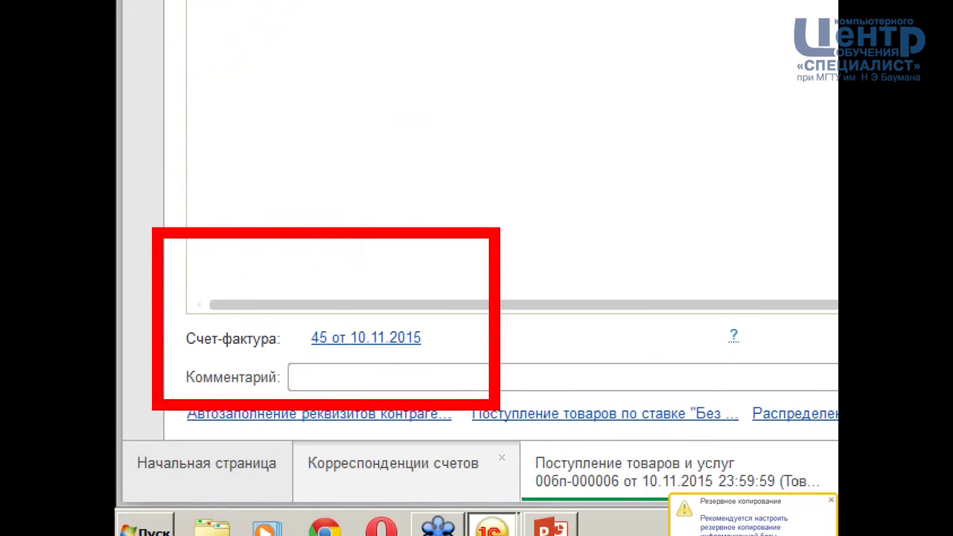
- Open the supplier's счет-фактура 45 dated 10.11.2015 from the goods receipt and review its details and VAT deduction option
{"action": "left_click_drag", "start_coordinate": [375, 75], "coordinate": [387, 152]}
{"action": "left_click_drag", "start_coordinate": [408, 132], "coordinate": [471, 111]}
{"action": "left_click_drag", "start_coordinate": [732, 176], "coordinate": [540, 305]}
{"action": "mouse_move", "coordinate": [582, 201]}
{"action": "left_mouse_down"}
{"action": "mouse_move", "coordinate": [544, 301]}
{"action": "mouse_move", "coordinate": [710, 348]}
{"action": "left_mouse_up"}
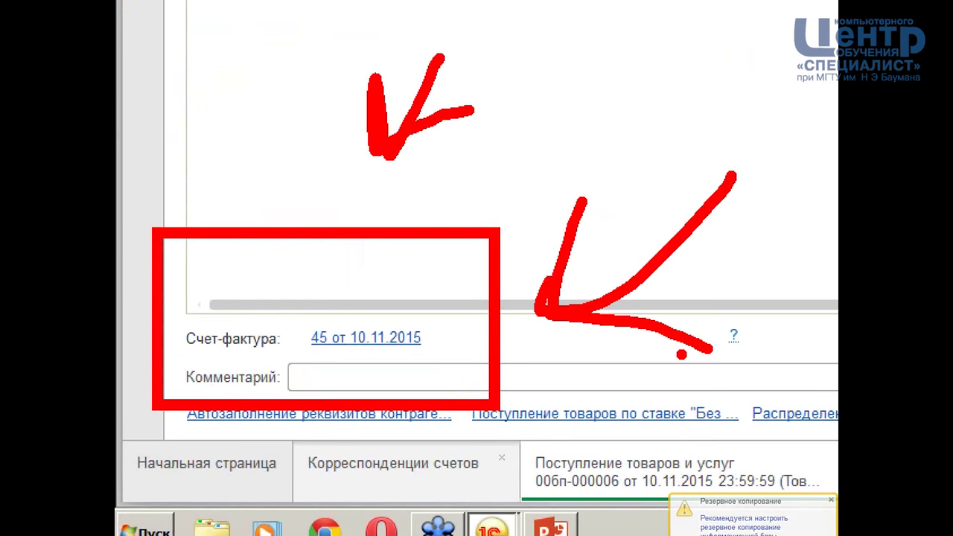
{"action": "key", "text": "Escape"}
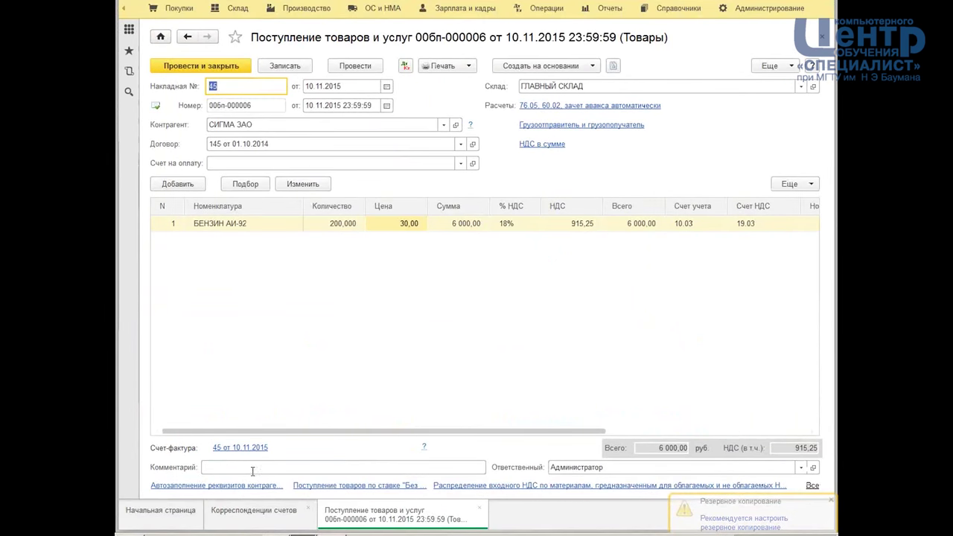
{"action": "left_click", "coordinate": [239, 449]}
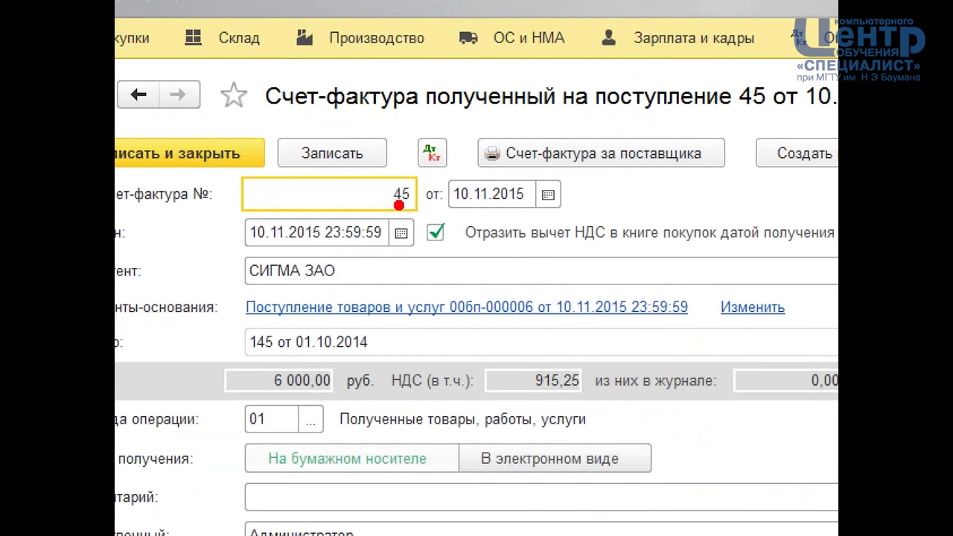
{"action": "left_click_drag", "start_coordinate": [316, 87], "coordinate": [536, 125]}
{"action": "mouse_move", "coordinate": [624, 534]}
{"action": "left_mouse_down"}
{"action": "mouse_move", "coordinate": [649, 309]}
{"action": "mouse_move", "coordinate": [706, 381]}
{"action": "left_mouse_up"}
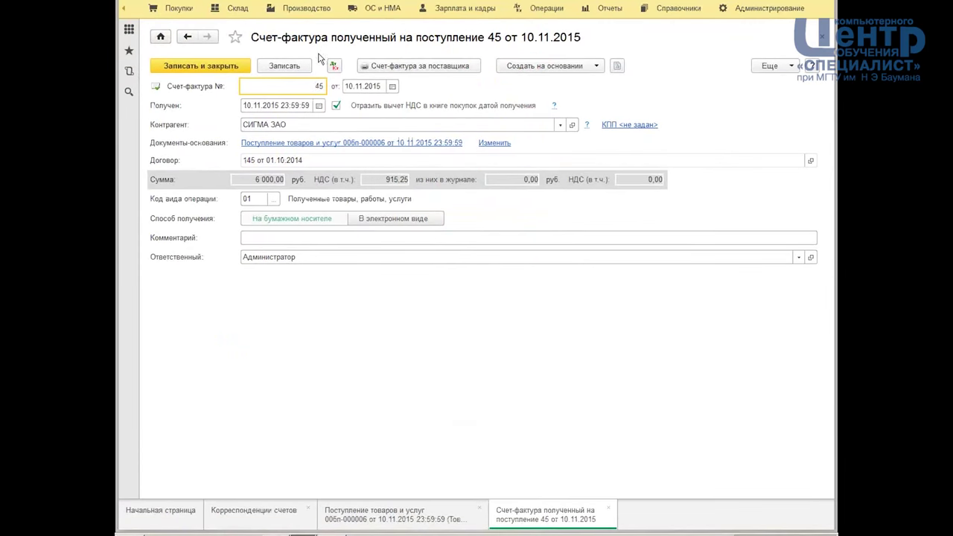
- Open the document movements of счет-фактура 45, examine the VAT posting's accounts and amount and the VAT registers, and close them
{"action": "left_click", "coordinate": [333, 66]}
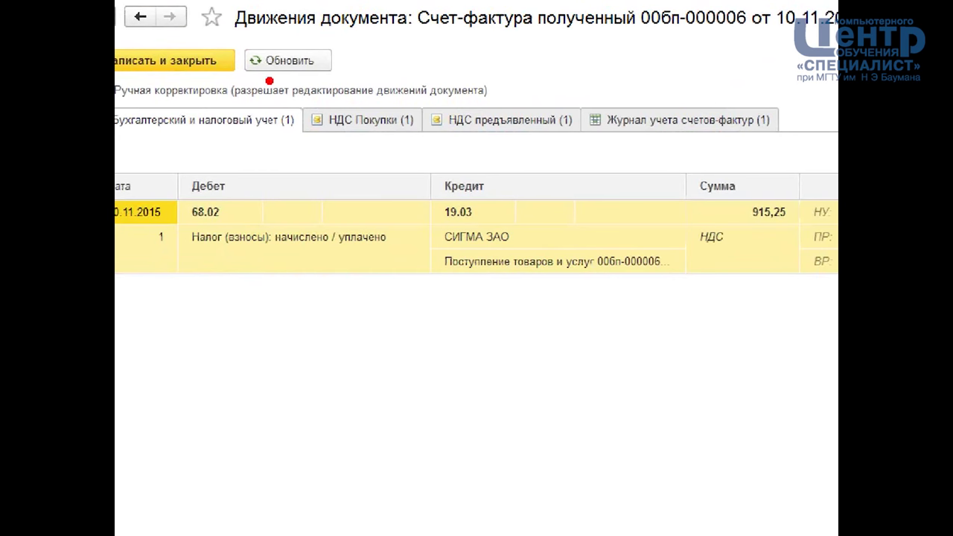
{"action": "mouse_move", "coordinate": [320, 170]}
{"action": "left_mouse_down"}
{"action": "mouse_move", "coordinate": [231, 328]}
{"action": "mouse_move", "coordinate": [238, 149]}
{"action": "left_mouse_up"}
{"action": "left_click_drag", "start_coordinate": [431, 227], "coordinate": [514, 222]}
{"action": "left_click_drag", "start_coordinate": [441, 278], "coordinate": [567, 261]}
{"action": "mouse_move", "coordinate": [720, 252]}
{"action": "left_mouse_down"}
{"action": "mouse_move", "coordinate": [826, 276]}
{"action": "mouse_move", "coordinate": [756, 255]}
{"action": "left_mouse_up"}
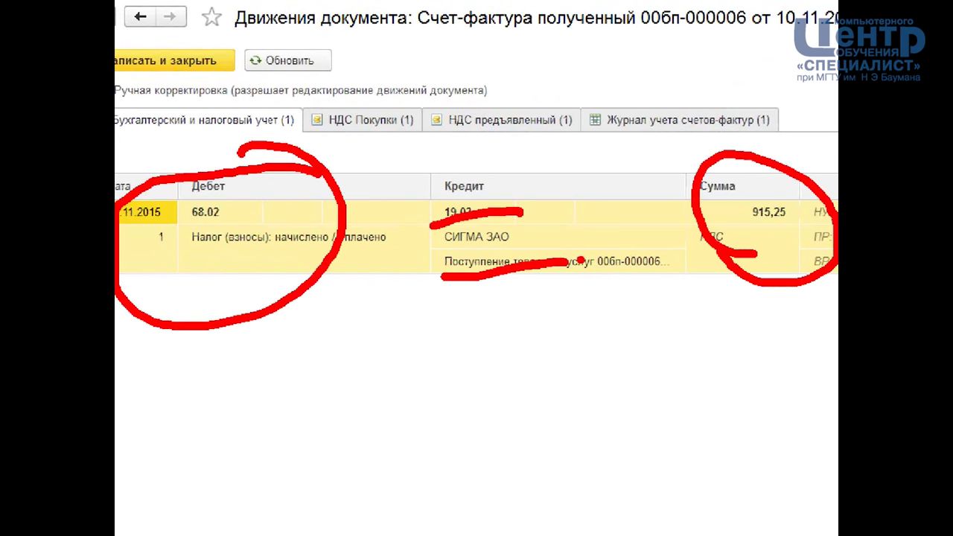
{"action": "mouse_move", "coordinate": [290, 78]}
{"action": "left_mouse_down"}
{"action": "mouse_move", "coordinate": [439, 152]}
{"action": "mouse_move", "coordinate": [789, 149]}
{"action": "left_mouse_up"}
{"action": "mouse_move", "coordinate": [376, 49]}
{"action": "left_mouse_down"}
{"action": "mouse_move", "coordinate": [383, 69]}
{"action": "mouse_move", "coordinate": [432, 37]}
{"action": "left_mouse_up"}
{"action": "left_click_drag", "start_coordinate": [501, 39], "coordinate": [567, 31]}
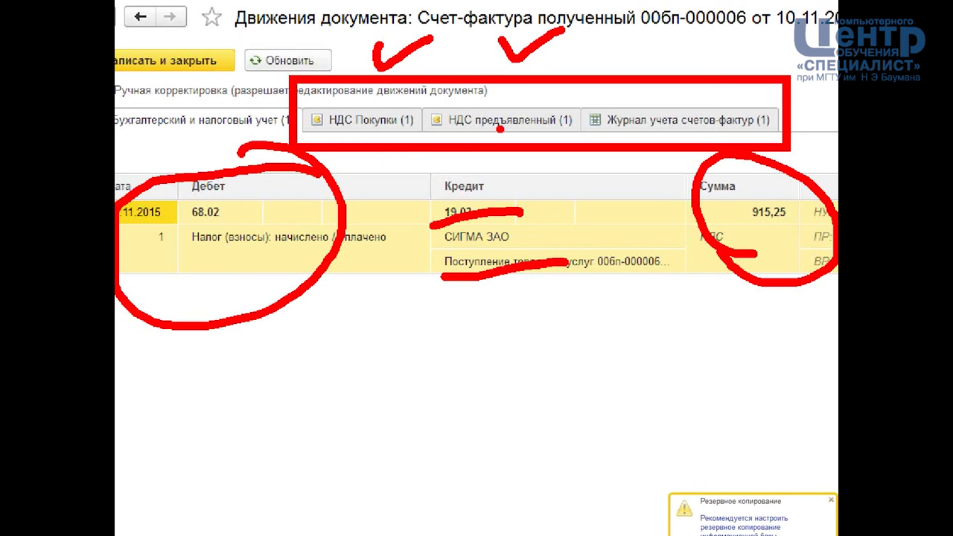
{"action": "mouse_move", "coordinate": [665, 41]}
{"action": "left_mouse_down"}
{"action": "mouse_move", "coordinate": [675, 50]}
{"action": "mouse_move", "coordinate": [706, 24]}
{"action": "left_mouse_up"}
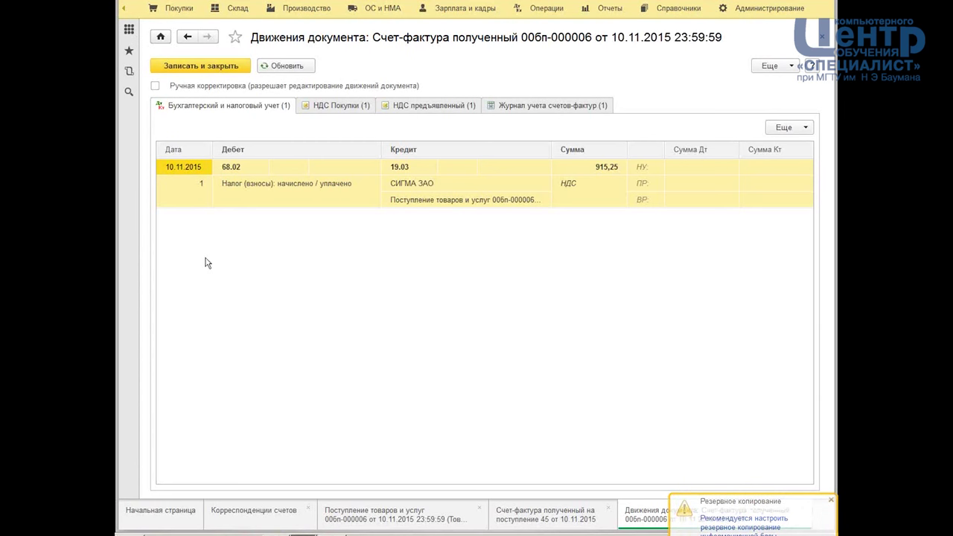
{"action": "left_click", "coordinate": [822, 35]}
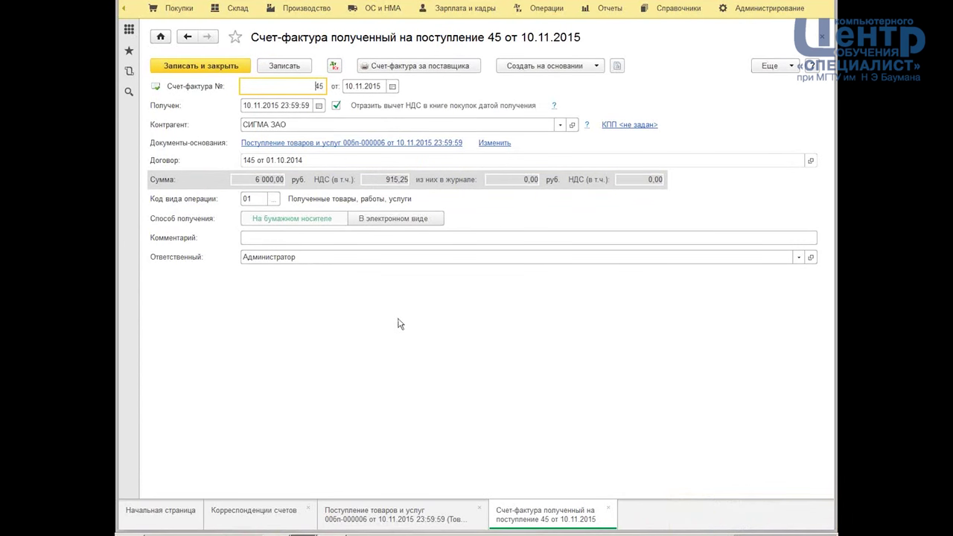
- Close the счет-фактура and the fuel receipt, and open the АЛЬФА ЗАО receipt dated 27.10.2015 from the equipment receipts list
{"action": "left_click", "coordinate": [822, 36]}
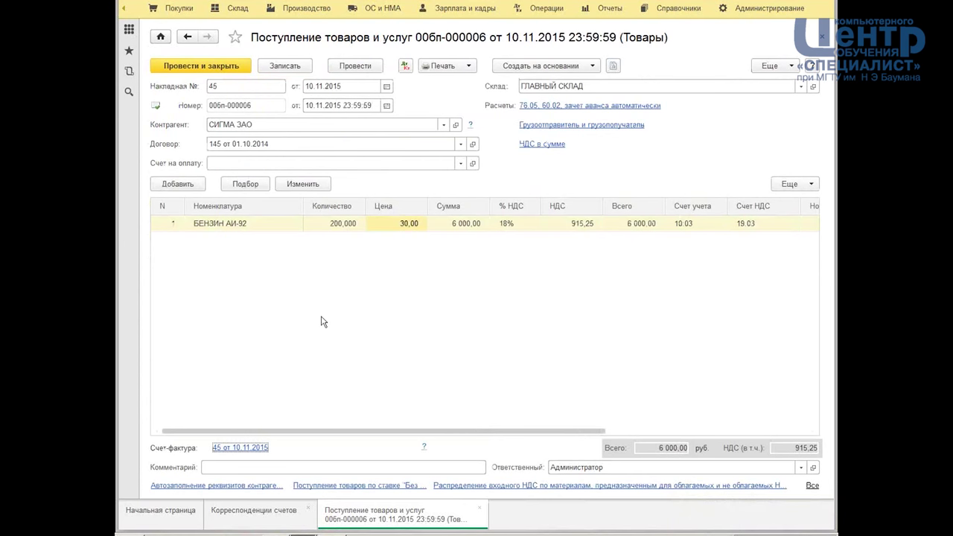
{"action": "left_click", "coordinate": [818, 37]}
{"action": "left_click", "coordinate": [378, 8]}
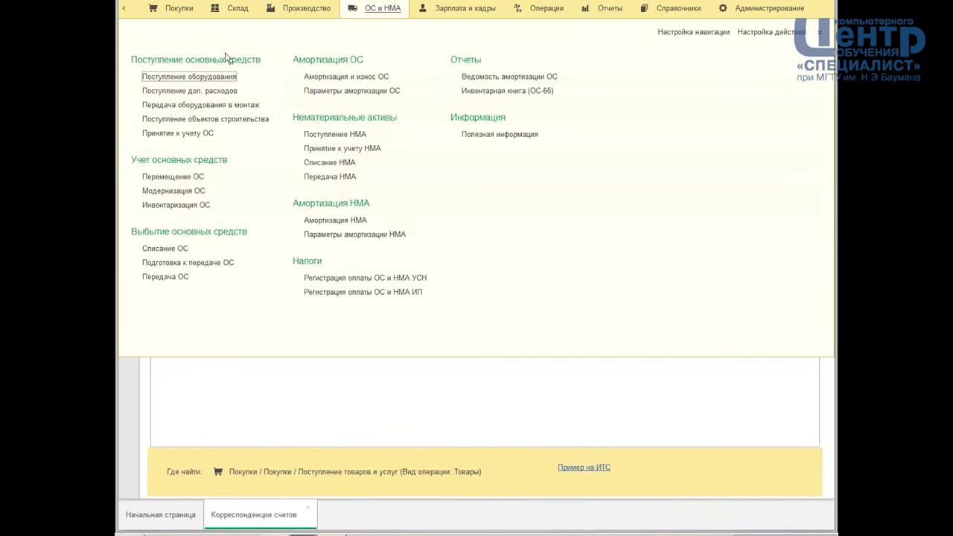
{"action": "left_click", "coordinate": [187, 77]}
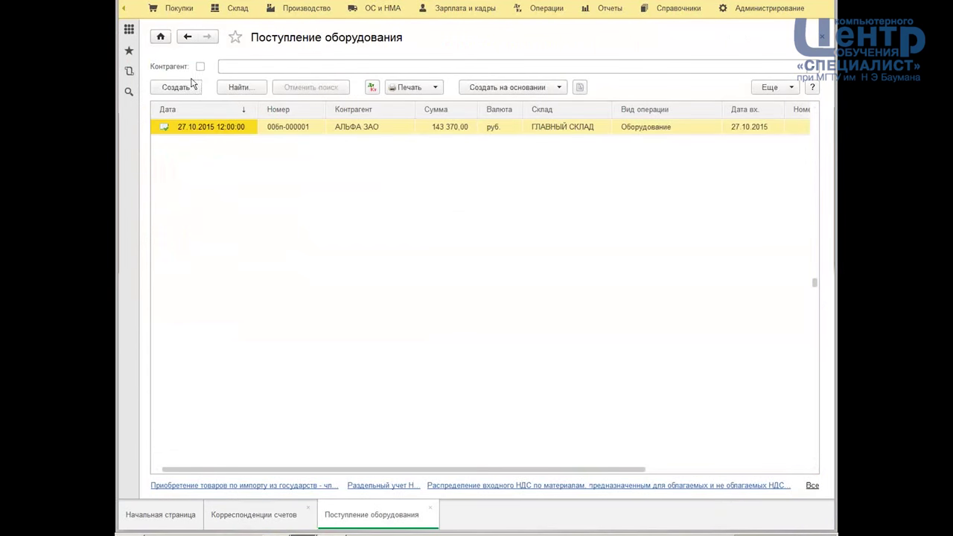
{"action": "double_click", "coordinate": [372, 127]}
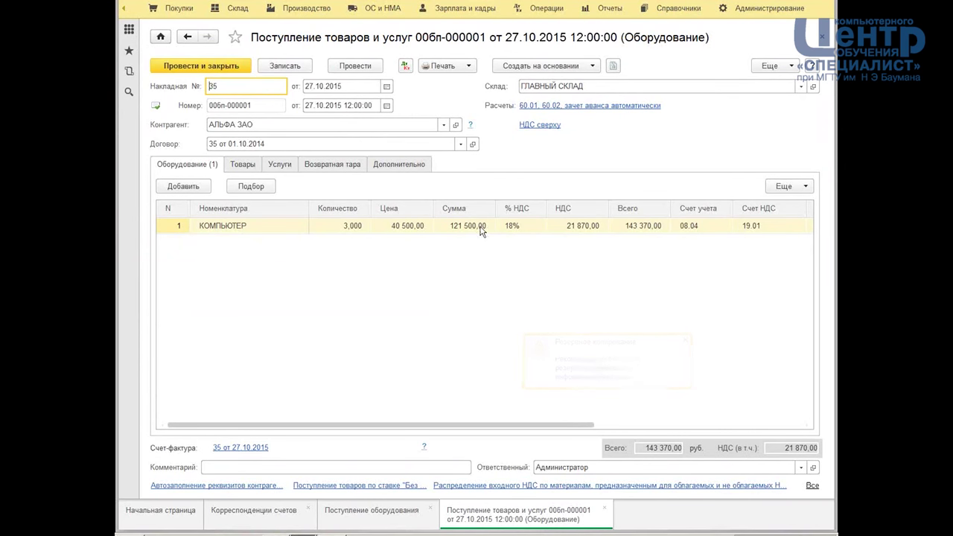
- Open the equipment receipt's document movements, examine the debit and credit accounts and the input VAT amount, and close them
{"action": "left_click", "coordinate": [405, 65]}
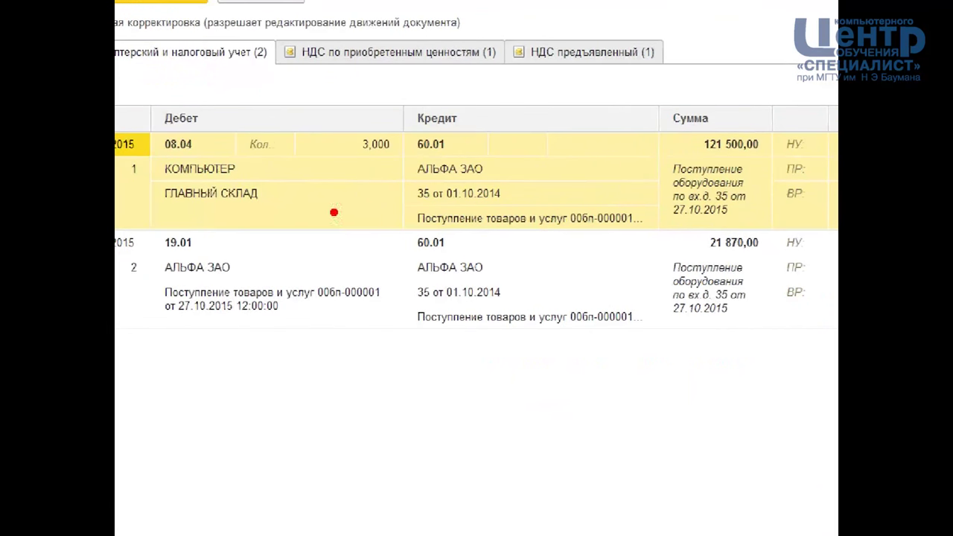
{"action": "left_click_drag", "start_coordinate": [203, 237], "coordinate": [261, 220]}
{"action": "left_click_drag", "start_coordinate": [464, 243], "coordinate": [525, 225]}
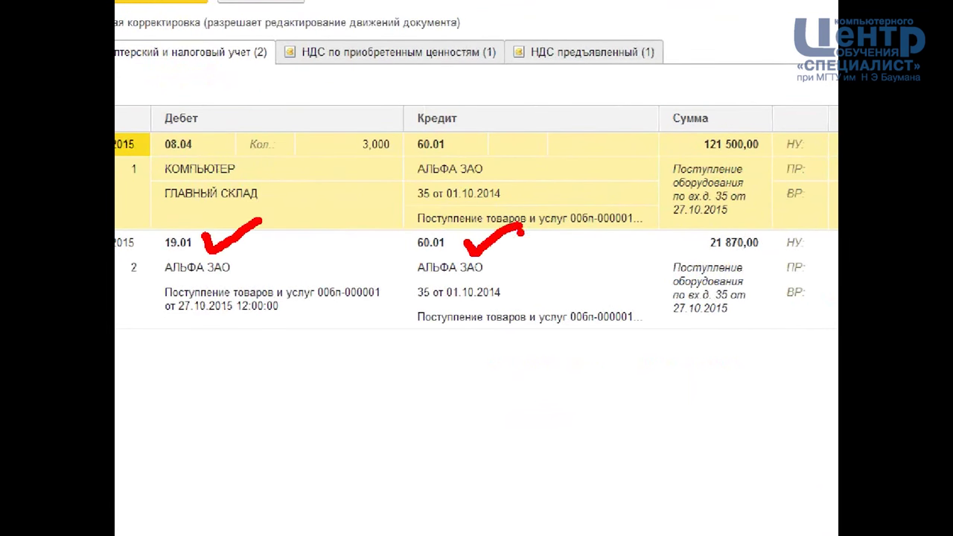
{"action": "left_click_drag", "start_coordinate": [214, 128], "coordinate": [253, 117]}
{"action": "mouse_move", "coordinate": [542, 117]}
{"action": "left_mouse_down"}
{"action": "mouse_move", "coordinate": [386, 94]}
{"action": "mouse_move", "coordinate": [524, 274]}
{"action": "mouse_move", "coordinate": [544, 115]}
{"action": "left_mouse_up"}
{"action": "left_click_drag", "start_coordinate": [167, 268], "coordinate": [201, 258]}
{"action": "left_click_drag", "start_coordinate": [178, 276], "coordinate": [227, 268]}
{"action": "mouse_move", "coordinate": [694, 266]}
{"action": "left_mouse_down"}
{"action": "mouse_move", "coordinate": [718, 217]}
{"action": "mouse_move", "coordinate": [673, 269]}
{"action": "left_mouse_up"}
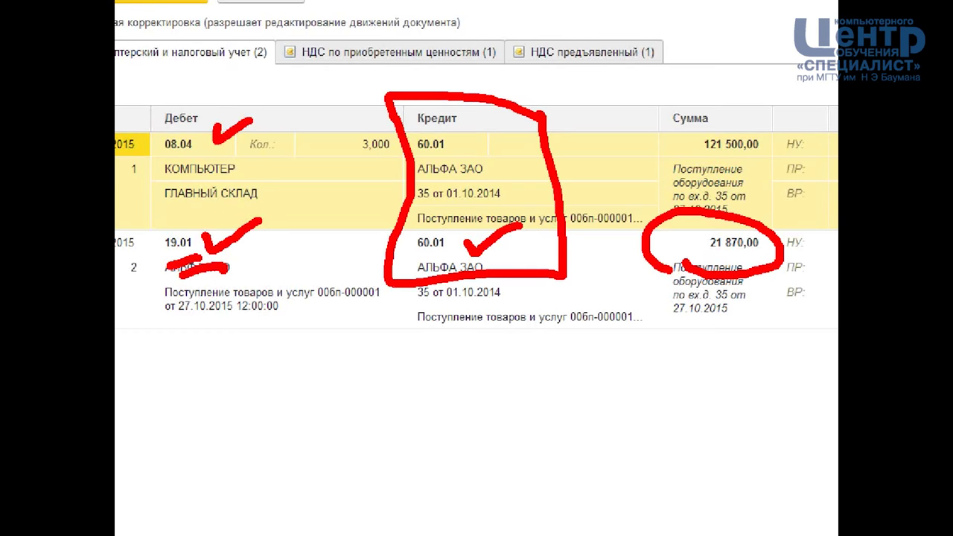
{"action": "left_click", "coordinate": [821, 39]}
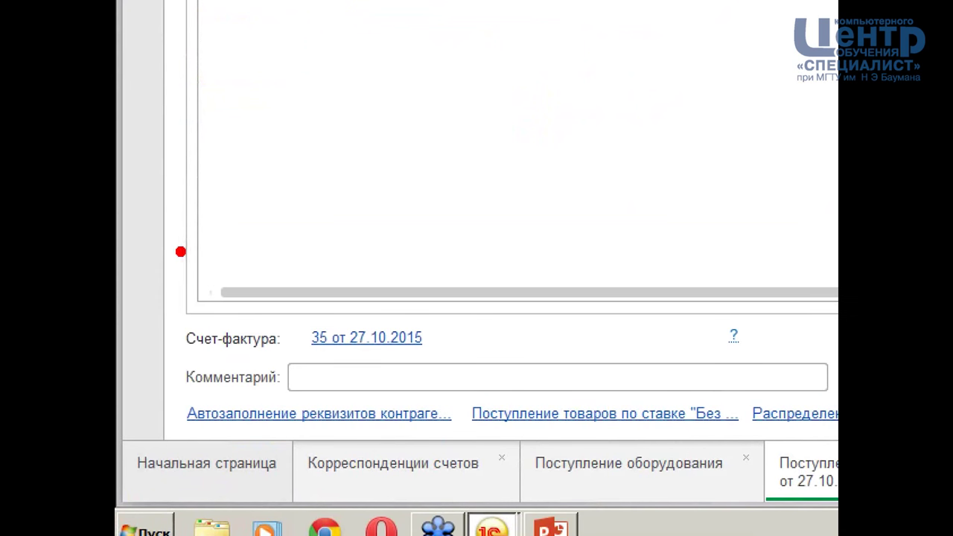
- Open счет-фактура 35 dated 27.10.2015 from the equipment receipt, check its VAT deduction option, and open its document movements
{"action": "left_click_drag", "start_coordinate": [168, 253], "coordinate": [460, 390]}
{"action": "left_click_drag", "start_coordinate": [415, 89], "coordinate": [393, 198]}
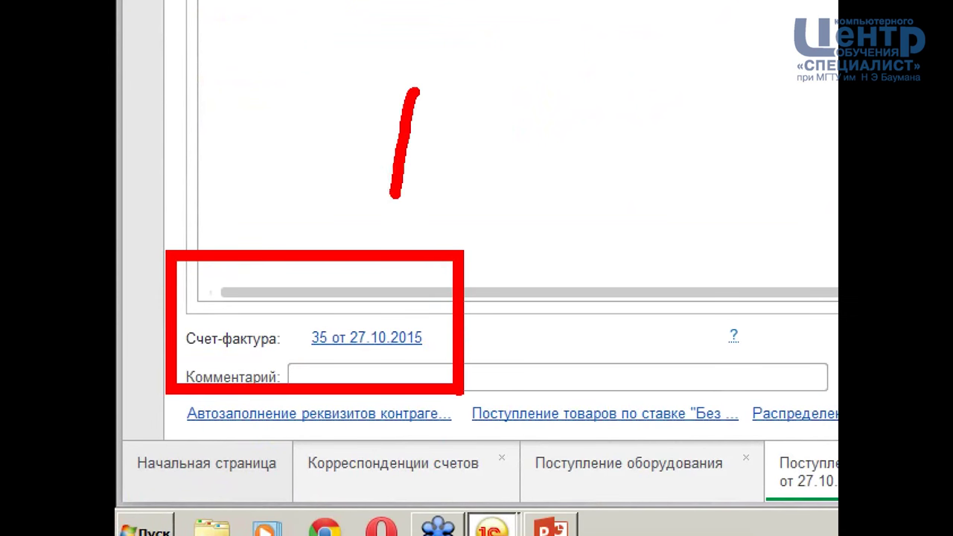
{"action": "left_click_drag", "start_coordinate": [376, 133], "coordinate": [461, 134]}
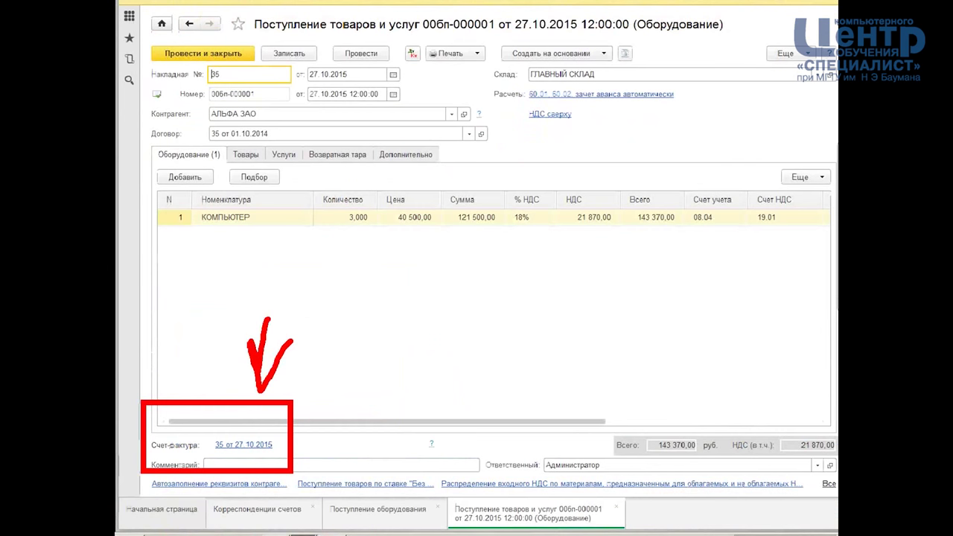
{"action": "left_click", "coordinate": [241, 446]}
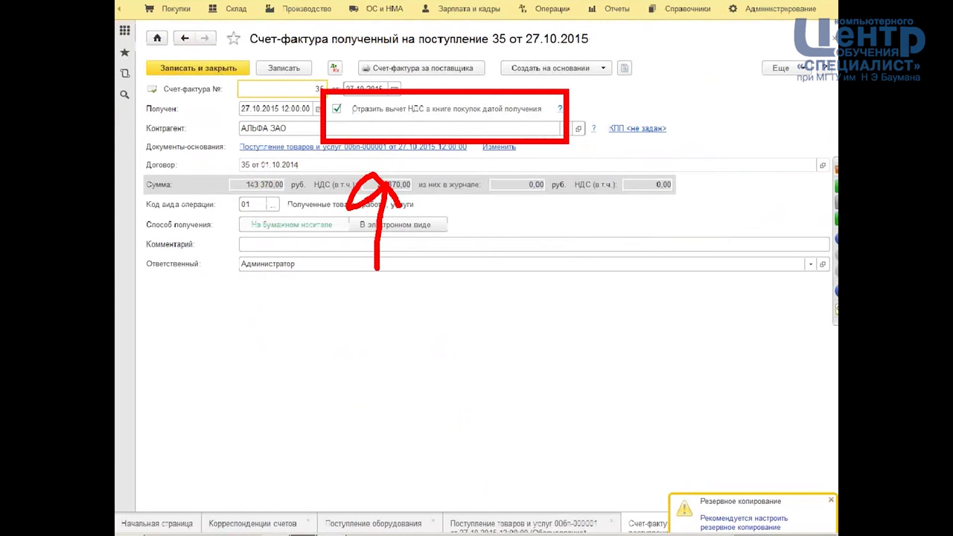
{"action": "left_click", "coordinate": [334, 68]}
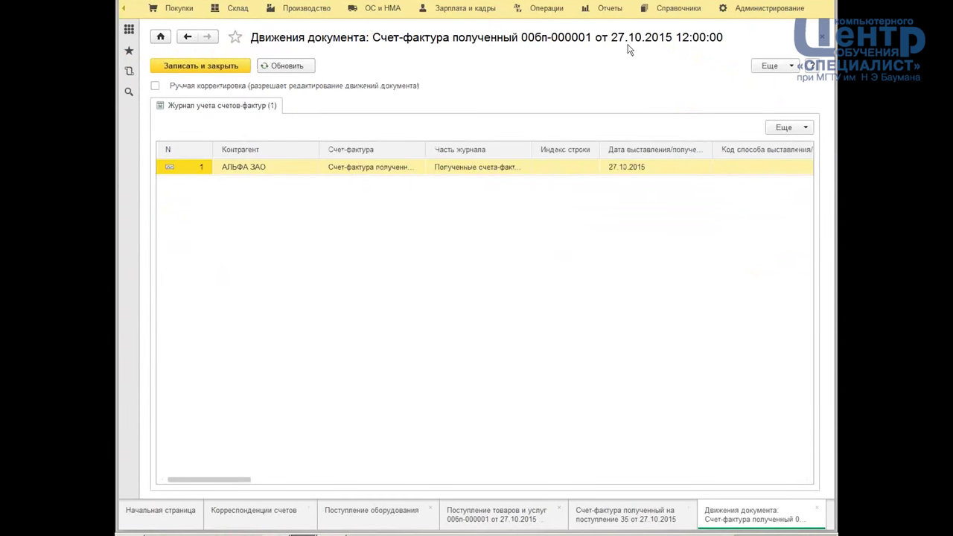
- Generate the Оборотно-сальдовая ведомость report for 01.01.2015 to 31.12.2015
{"action": "left_click", "coordinate": [611, 9]}
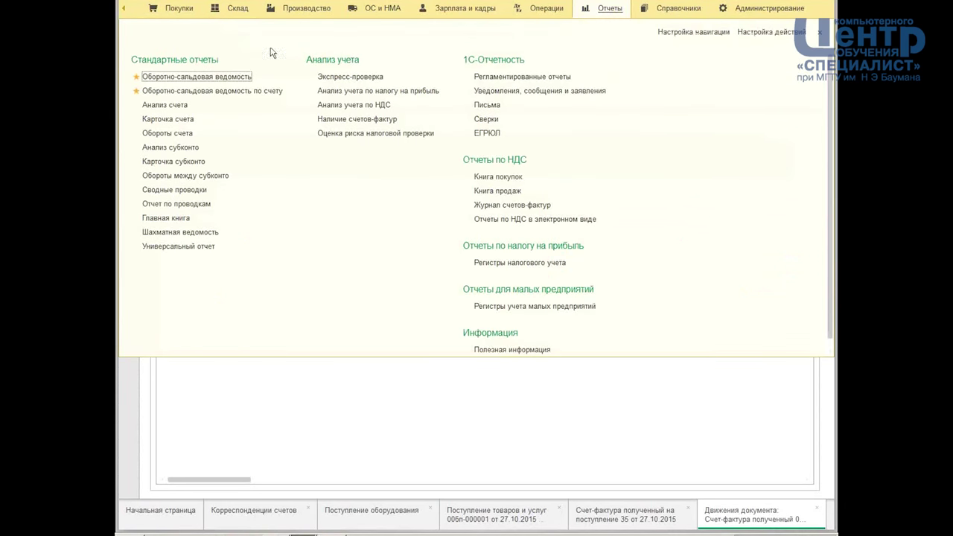
{"action": "left_click", "coordinate": [201, 76]}
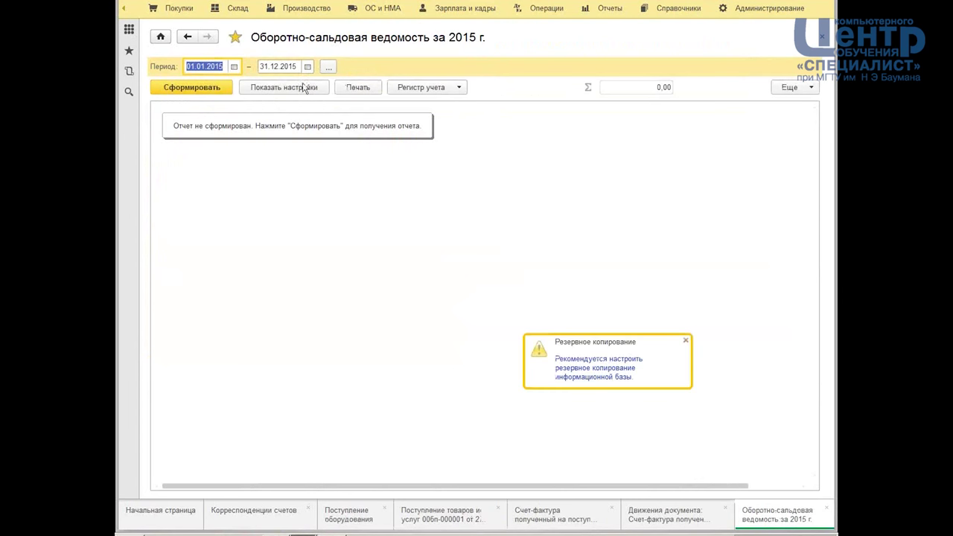
{"action": "left_click", "coordinate": [197, 88]}
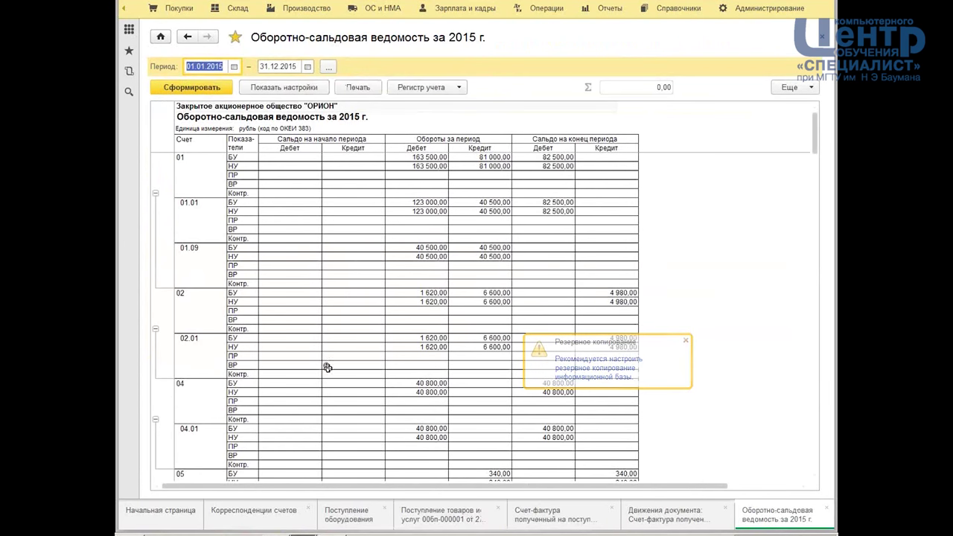
- Examine the turnovers and closing balance of account 08 in the trial balance, and close the report
{"action": "left_click", "coordinate": [353, 391]}
{"action": "scroll", "coordinate": [352, 320], "scroll_direction": "down", "scroll_amount": 5}
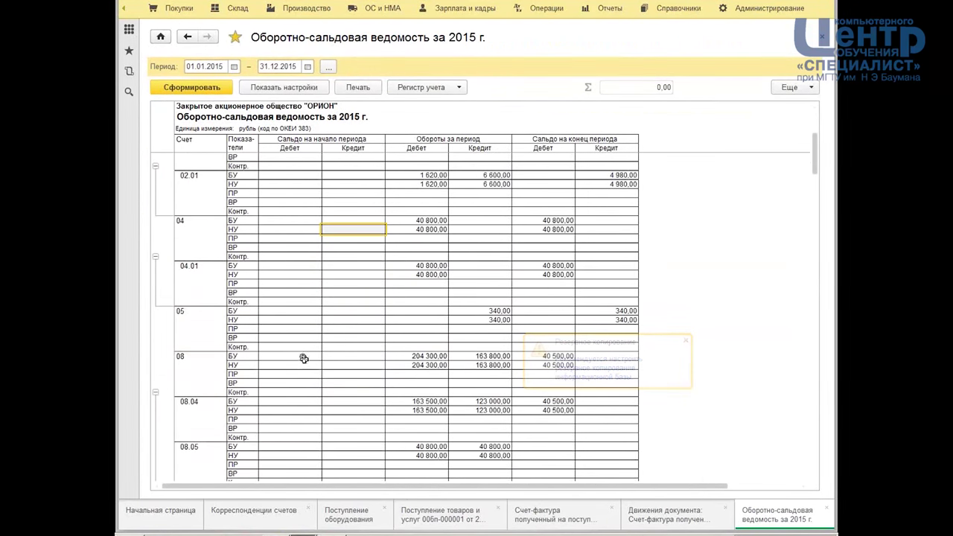
{"action": "left_click_drag", "start_coordinate": [304, 346], "coordinate": [549, 379]}
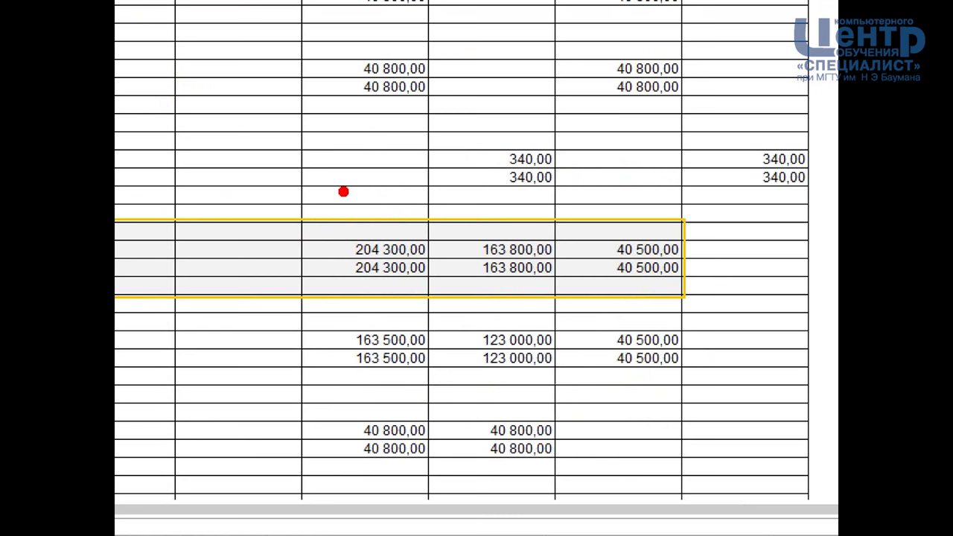
{"action": "mouse_move", "coordinate": [667, 208]}
{"action": "left_mouse_down"}
{"action": "mouse_move", "coordinate": [581, 251]}
{"action": "mouse_move", "coordinate": [703, 212]}
{"action": "mouse_move", "coordinate": [665, 209]}
{"action": "left_mouse_up"}
{"action": "mouse_move", "coordinate": [689, 149]}
{"action": "left_mouse_down"}
{"action": "mouse_move", "coordinate": [715, 123]}
{"action": "mouse_move", "coordinate": [741, 177]}
{"action": "left_mouse_up"}
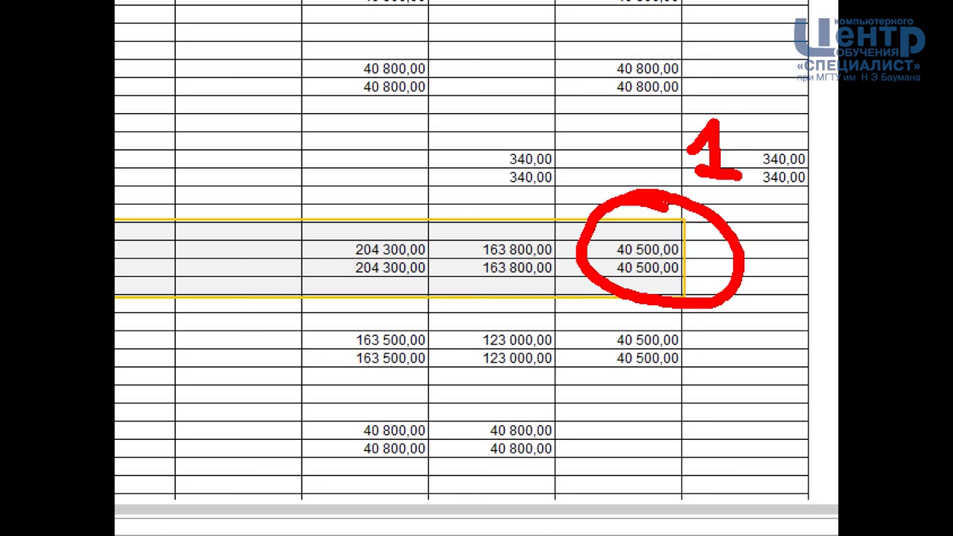
{"action": "mouse_move", "coordinate": [401, 127]}
{"action": "left_mouse_down"}
{"action": "mouse_move", "coordinate": [400, 160]}
{"action": "mouse_move", "coordinate": [465, 173]}
{"action": "left_mouse_up"}
{"action": "mouse_move", "coordinate": [467, 86]}
{"action": "left_mouse_down"}
{"action": "mouse_move", "coordinate": [462, 91]}
{"action": "mouse_move", "coordinate": [445, 2]}
{"action": "mouse_move", "coordinate": [469, 12]}
{"action": "left_mouse_up"}
{"action": "left_click", "coordinate": [465, 65]}
{"action": "left_click_drag", "start_coordinate": [454, 79], "coordinate": [461, 91]}
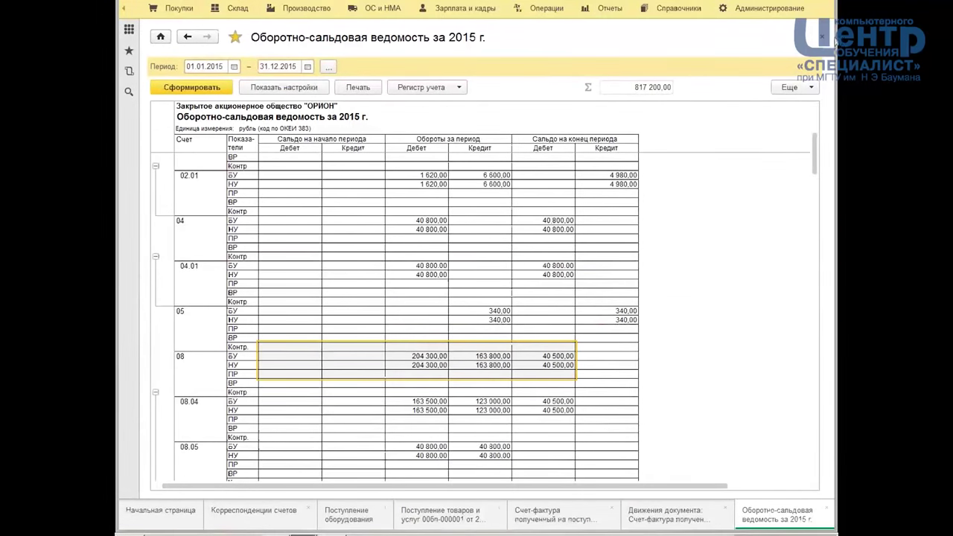
{"action": "left_click", "coordinate": [822, 35]}
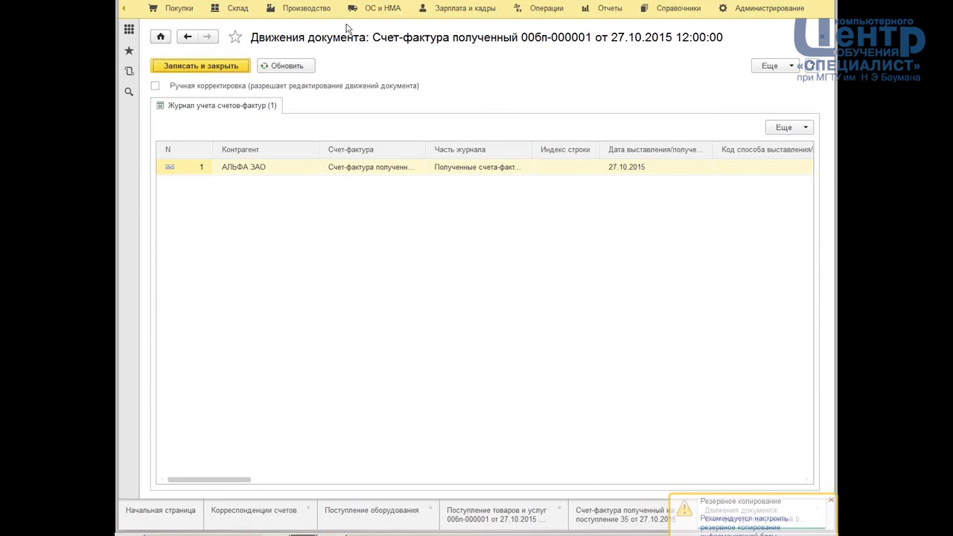
- Open Помощник по учету НДС, dismiss the document reposting notice, and review the routine VAT operations for IV квартал 2015
{"action": "left_click", "coordinate": [543, 10]}
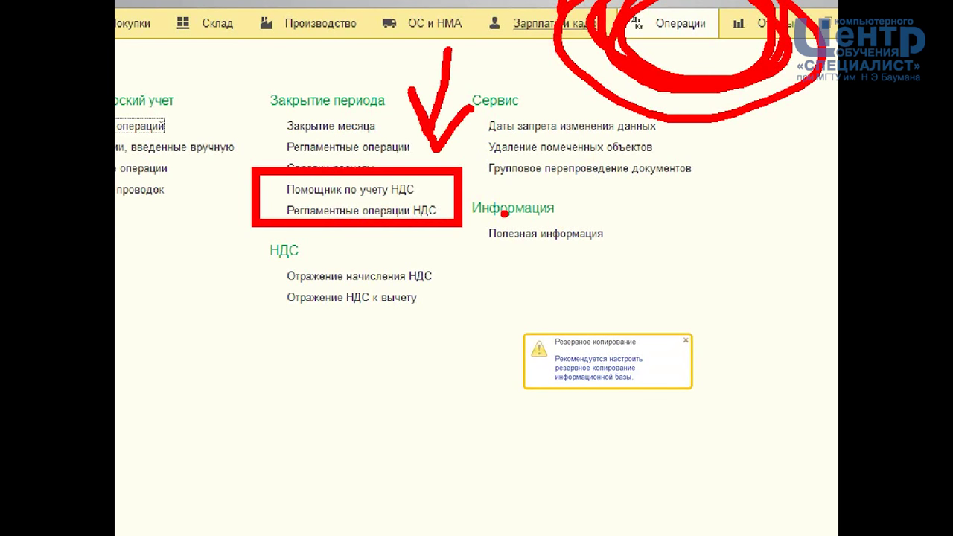
{"action": "left_click_drag", "start_coordinate": [272, 49], "coordinate": [256, 143]}
{"action": "mouse_move", "coordinate": [222, 93]}
{"action": "left_mouse_down"}
{"action": "mouse_move", "coordinate": [253, 142]}
{"action": "mouse_move", "coordinate": [281, 87]}
{"action": "left_mouse_up"}
{"action": "left_click_drag", "start_coordinate": [360, 31], "coordinate": [351, 138]}
{"action": "mouse_move", "coordinate": [317, 95]}
{"action": "left_mouse_down"}
{"action": "mouse_move", "coordinate": [341, 134]}
{"action": "mouse_move", "coordinate": [383, 99]}
{"action": "left_mouse_up"}
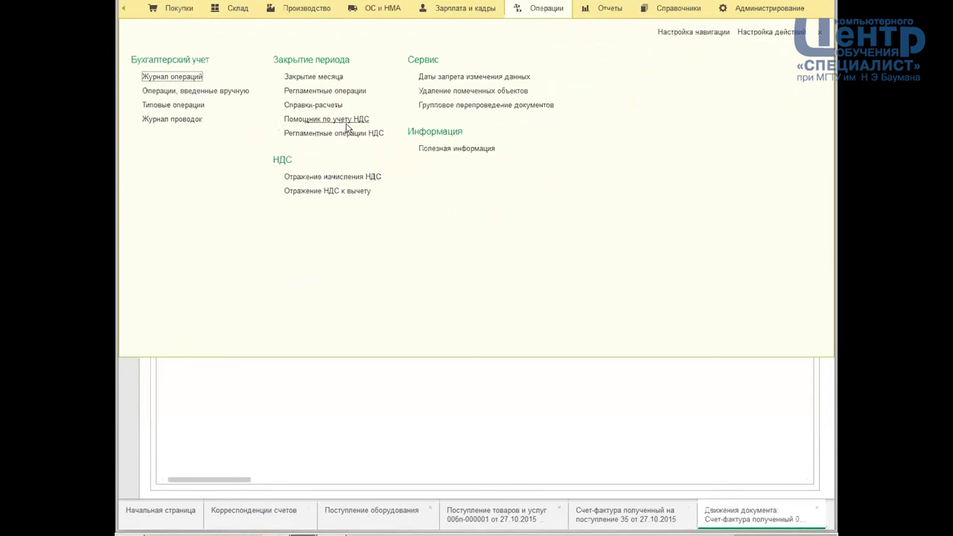
{"action": "left_click", "coordinate": [345, 123]}
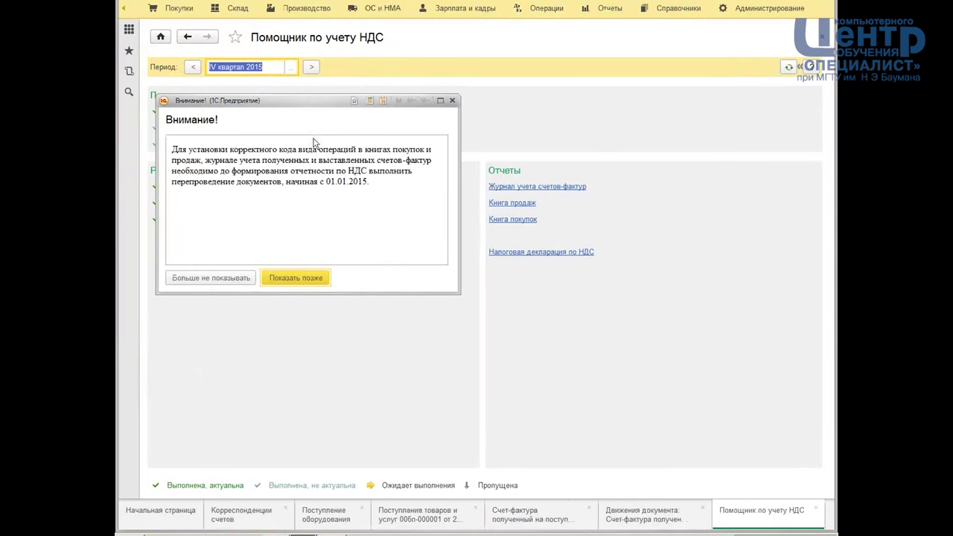
{"action": "left_click", "coordinate": [452, 102]}
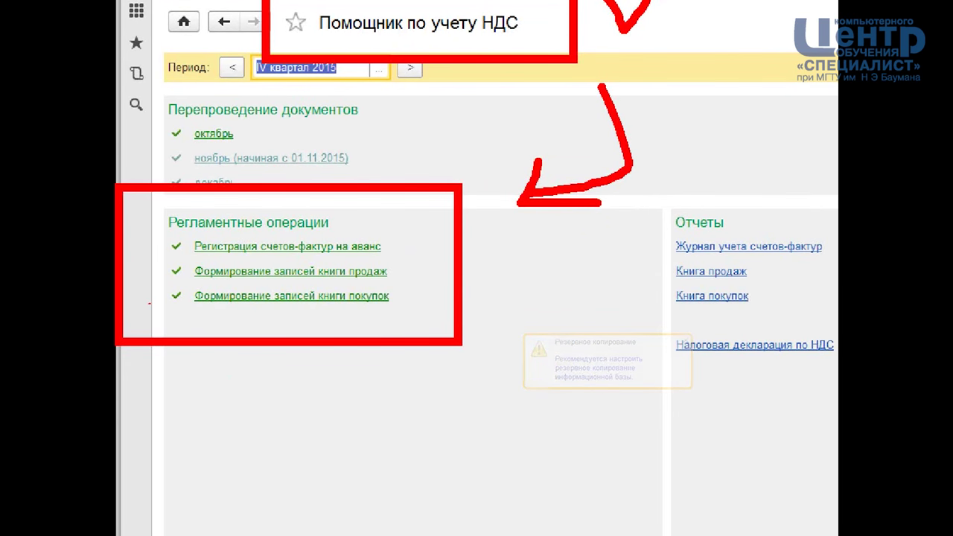
{"action": "mouse_move", "coordinate": [202, 367]}
{"action": "left_mouse_down"}
{"action": "mouse_move", "coordinate": [186, 477]}
{"action": "mouse_move", "coordinate": [527, 368]}
{"action": "mouse_move", "coordinate": [195, 364]}
{"action": "left_mouse_up"}
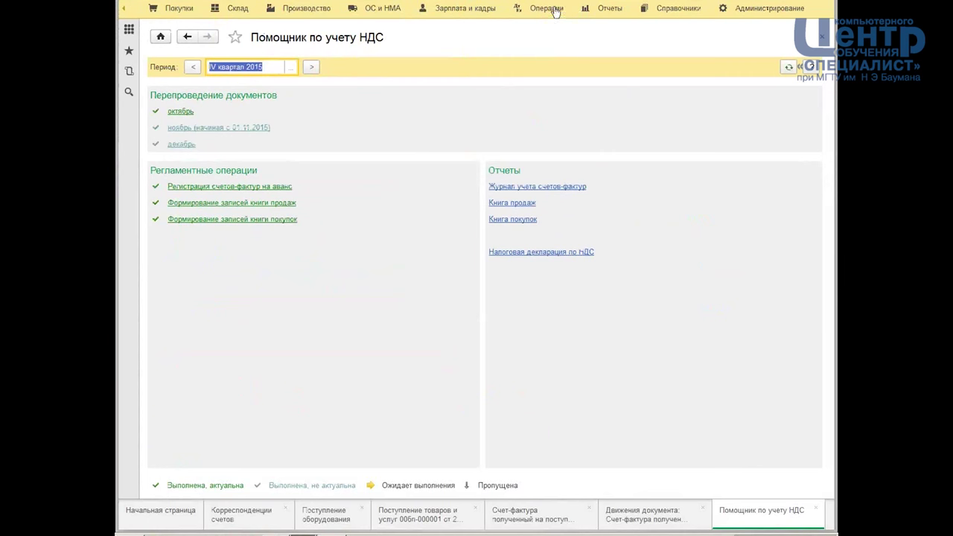
- Open Закрытие месяца and set its period to Март 2015
{"action": "left_click", "coordinate": [551, 9]}
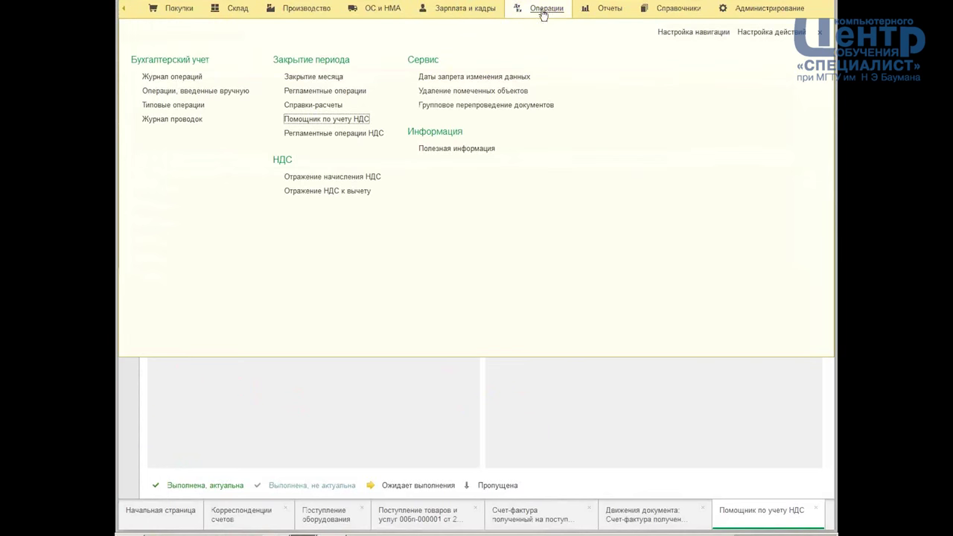
{"action": "left_click", "coordinate": [332, 77]}
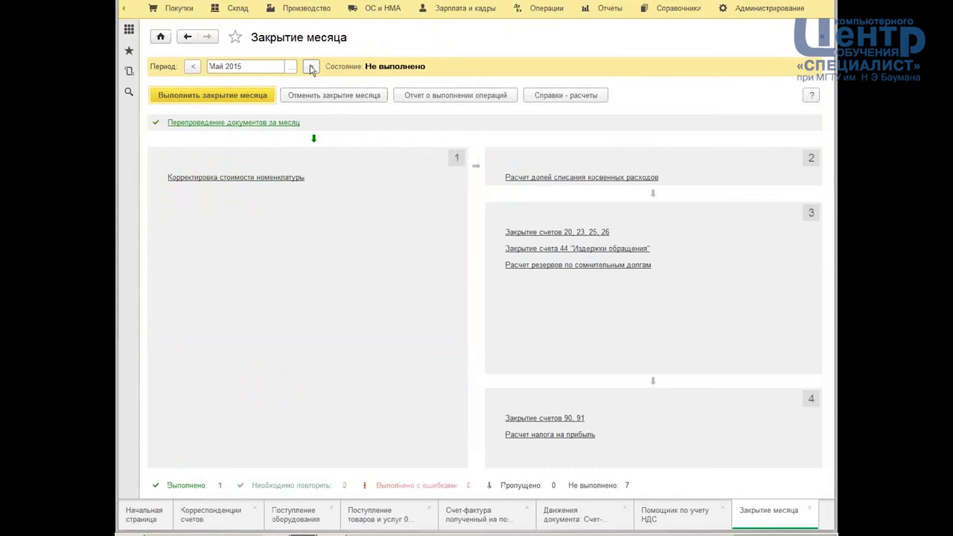
{"action": "left_click", "coordinate": [193, 66]}
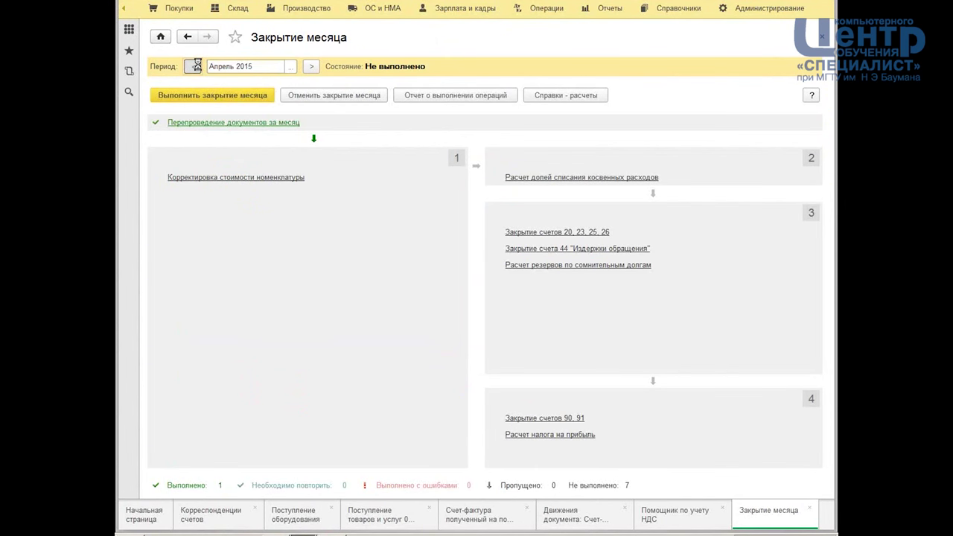
{"action": "left_click", "coordinate": [193, 66]}
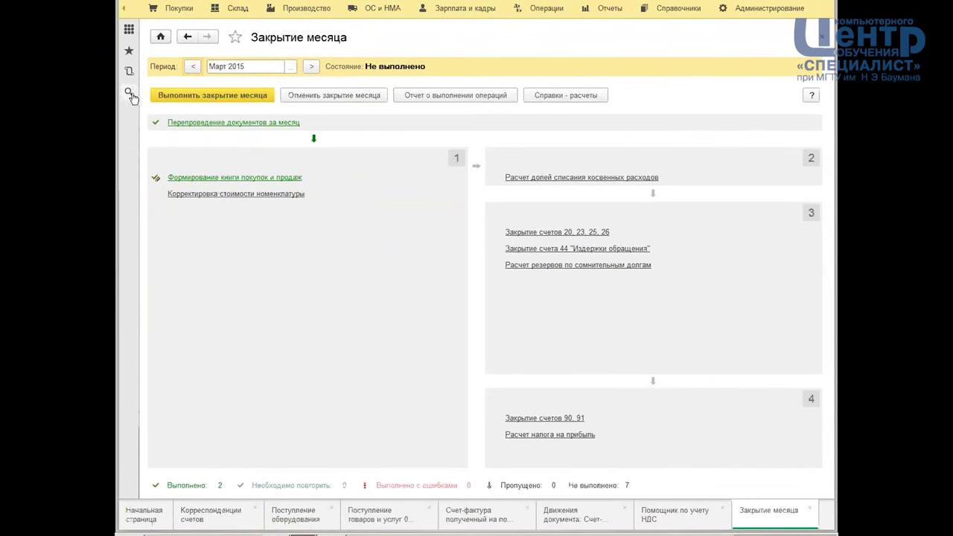
- View the журнал регламентных документов по НДС from Формирование книги покупок и продаж, check that operation's other options, and close Закрытие месяца
{"action": "left_click", "coordinate": [186, 178]}
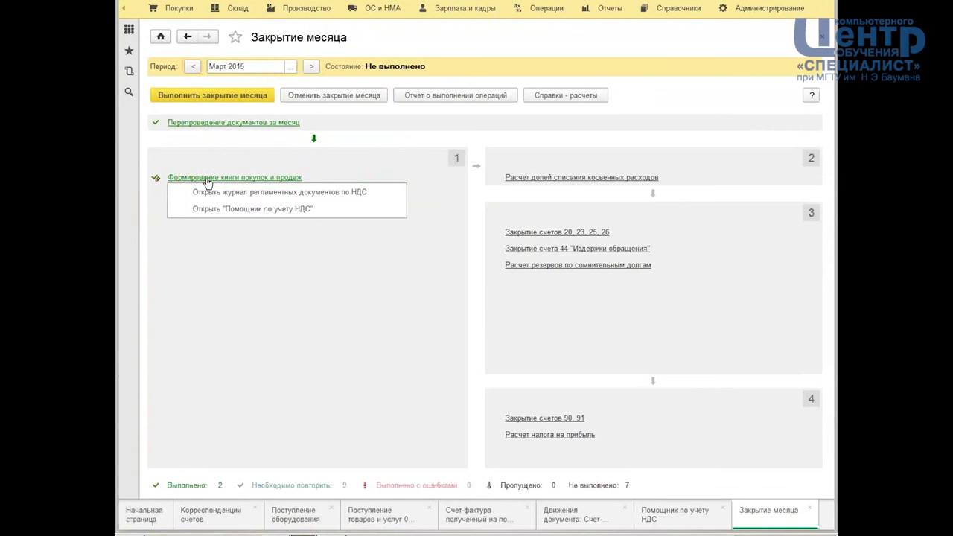
{"action": "left_click", "coordinate": [213, 193]}
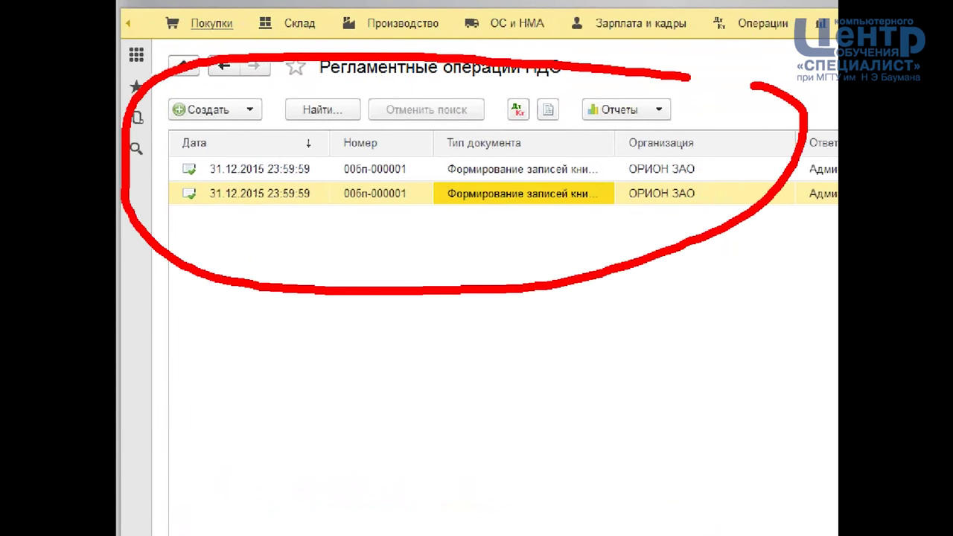
{"action": "left_click", "coordinate": [823, 36]}
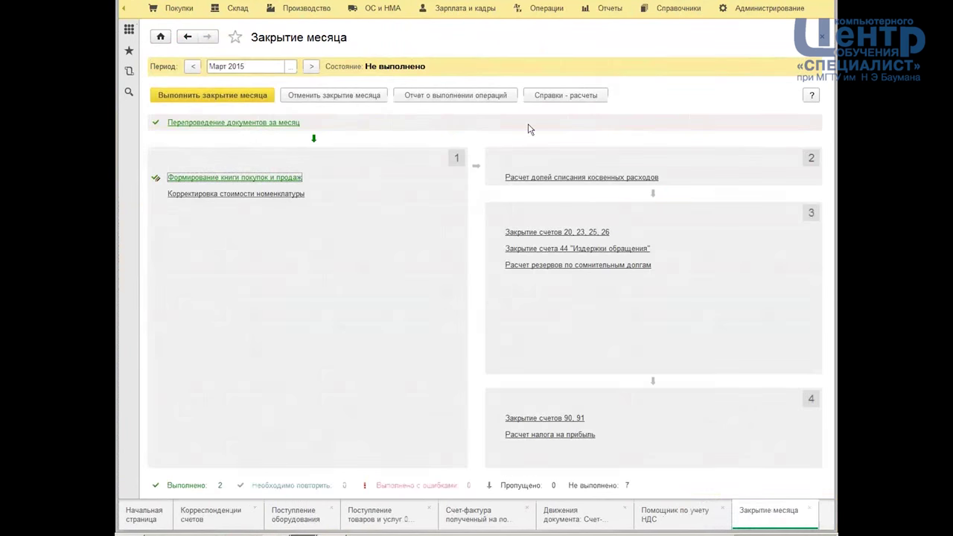
{"action": "left_click", "coordinate": [283, 178]}
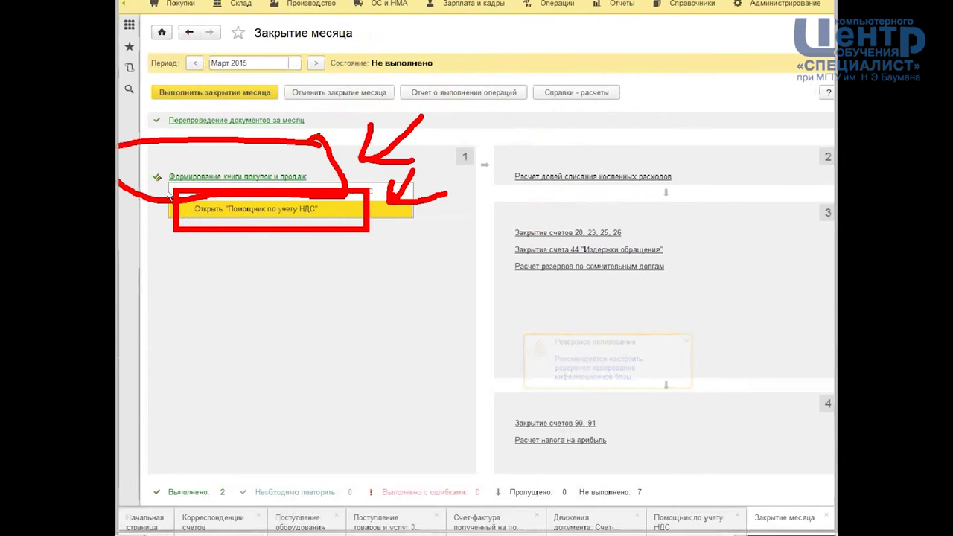
{"action": "key", "text": "Escape"}
{"action": "left_click", "coordinate": [823, 39]}
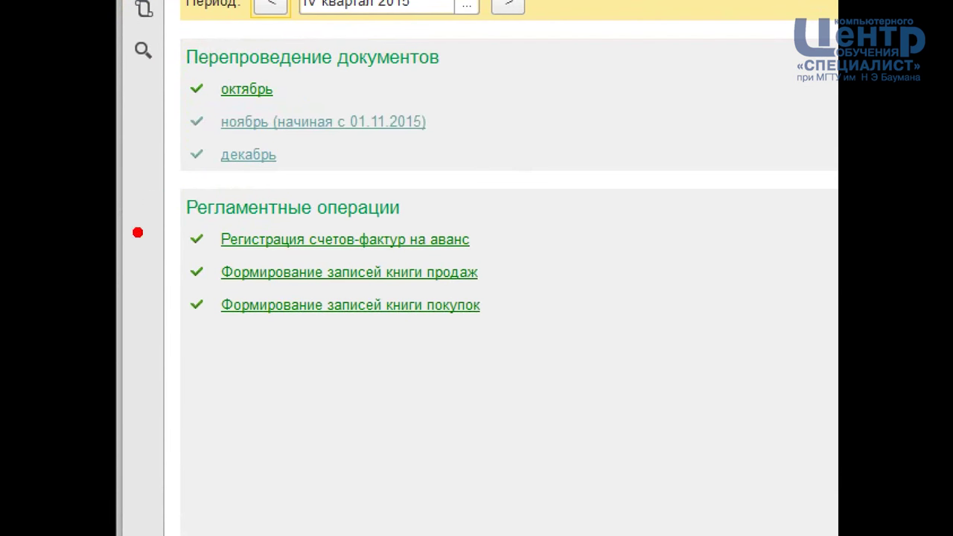
- Open the Формирование записей книги продаж operation from Помощник по учету НДС and examine its Восстановление по авансам entries
{"action": "left_click_drag", "start_coordinate": [134, 228], "coordinate": [554, 348]}
{"action": "mouse_move", "coordinate": [741, 189]}
{"action": "left_mouse_down"}
{"action": "mouse_move", "coordinate": [601, 262]}
{"action": "mouse_move", "coordinate": [648, 287]}
{"action": "mouse_move", "coordinate": [700, 284]}
{"action": "left_mouse_up"}
{"action": "mouse_move", "coordinate": [816, 298]}
{"action": "left_mouse_down"}
{"action": "mouse_move", "coordinate": [606, 335]}
{"action": "mouse_move", "coordinate": [603, 356]}
{"action": "mouse_move", "coordinate": [663, 373]}
{"action": "left_mouse_up"}
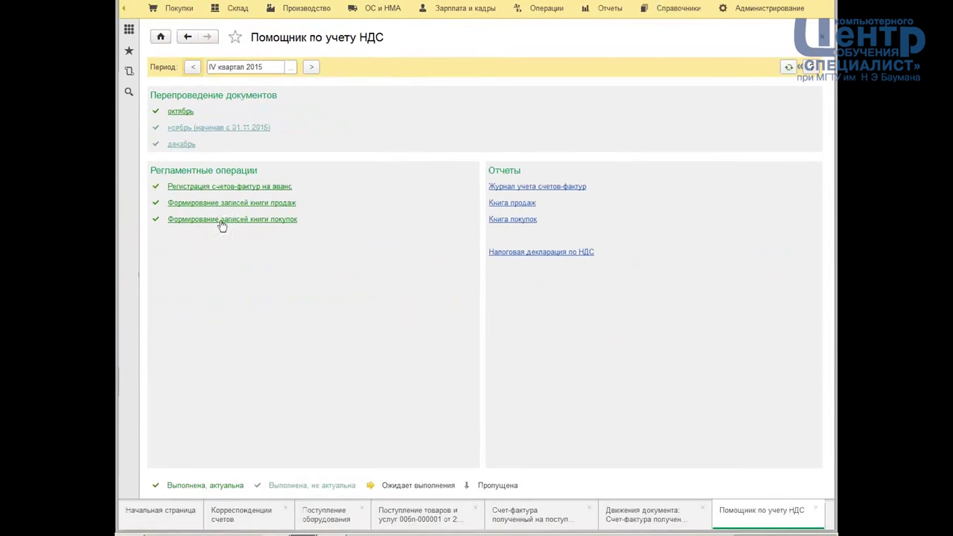
{"action": "left_click", "coordinate": [242, 204]}
{"action": "left_click", "coordinate": [238, 216]}
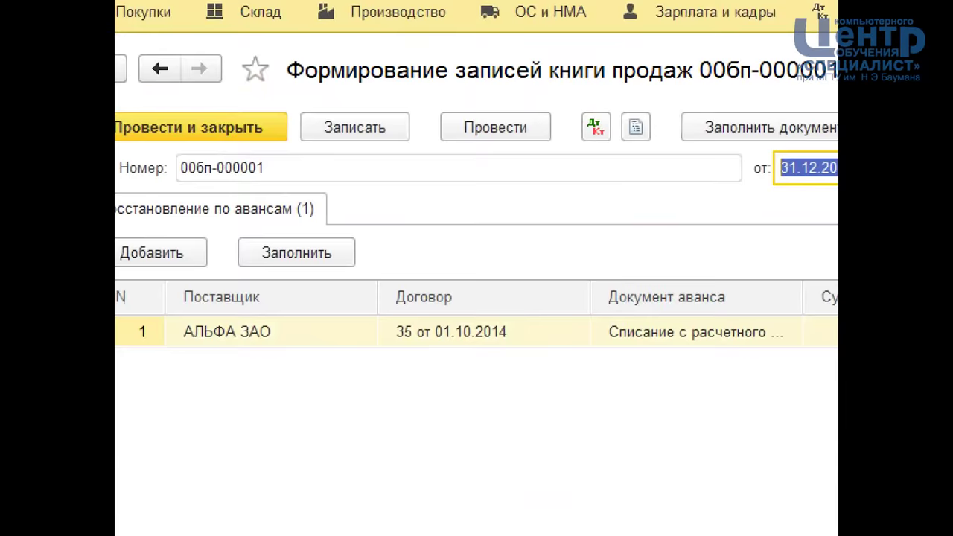
{"action": "left_click_drag", "start_coordinate": [164, 47], "coordinate": [166, 48]}
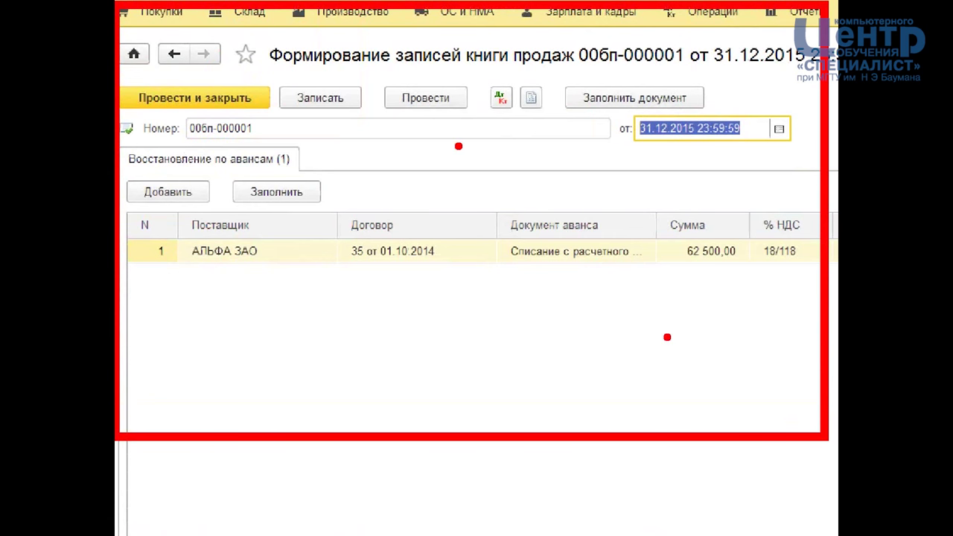
{"action": "left_click_drag", "start_coordinate": [273, 74], "coordinate": [554, 78]}
{"action": "mouse_move", "coordinate": [406, 34]}
{"action": "left_mouse_down"}
{"action": "mouse_move", "coordinate": [423, 18]}
{"action": "mouse_move", "coordinate": [427, 50]}
{"action": "mouse_move", "coordinate": [446, 51]}
{"action": "mouse_move", "coordinate": [520, 18]}
{"action": "mouse_move", "coordinate": [536, 33]}
{"action": "mouse_move", "coordinate": [531, 10]}
{"action": "mouse_move", "coordinate": [301, 80]}
{"action": "left_mouse_up"}
{"action": "mouse_move", "coordinate": [365, 73]}
{"action": "left_mouse_down"}
{"action": "mouse_move", "coordinate": [705, 42]}
{"action": "mouse_move", "coordinate": [529, 2]}
{"action": "left_mouse_up"}
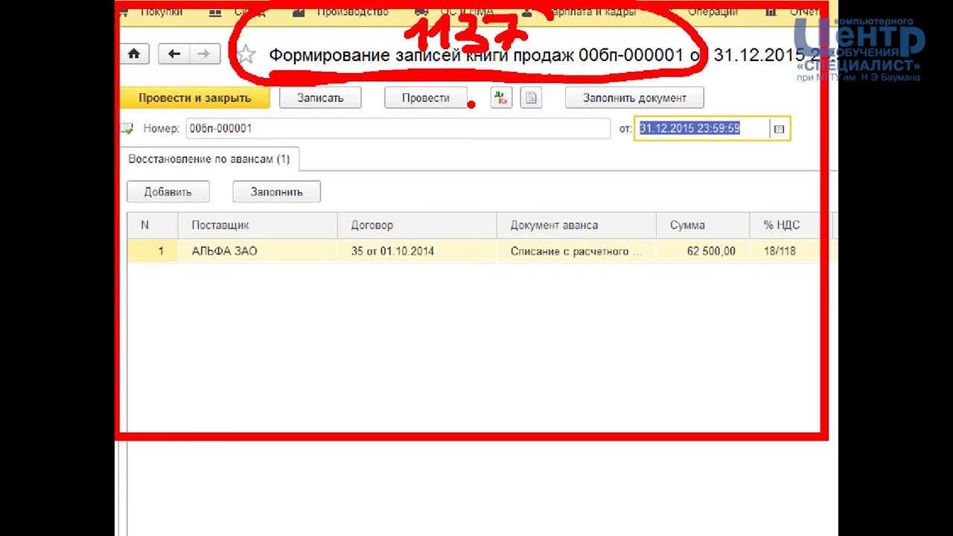
{"action": "left_click_drag", "start_coordinate": [119, 167], "coordinate": [338, 179]}
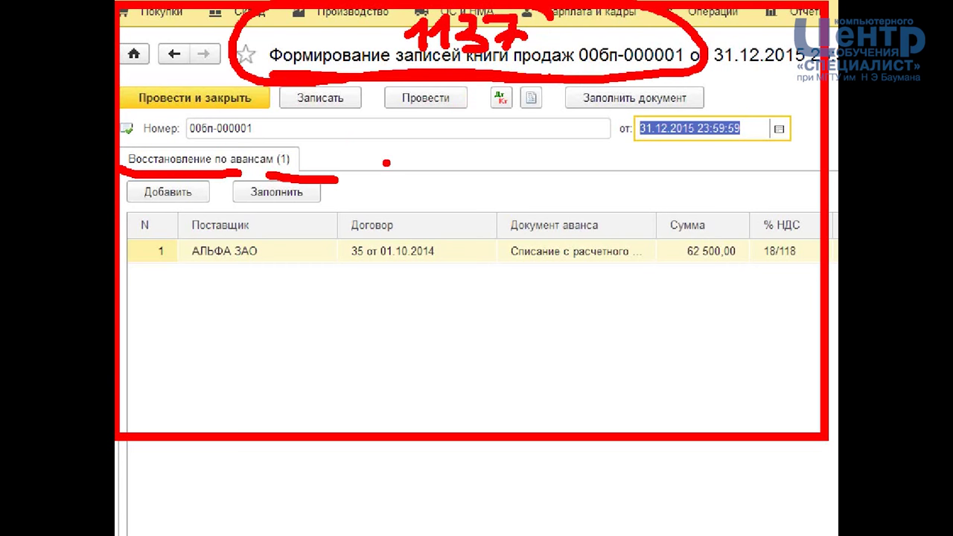
{"action": "mouse_move", "coordinate": [363, 131]}
{"action": "left_mouse_down"}
{"action": "mouse_move", "coordinate": [335, 143]}
{"action": "mouse_move", "coordinate": [415, 148]}
{"action": "left_mouse_up"}
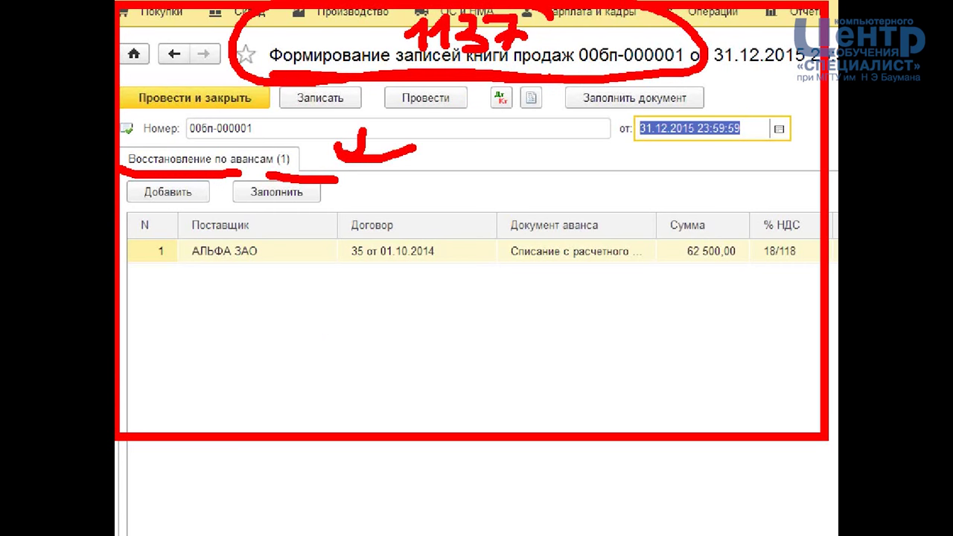
{"action": "left_click_drag", "start_coordinate": [422, 305], "coordinate": [429, 400]}
{"action": "mouse_move", "coordinate": [475, 316]}
{"action": "left_mouse_down"}
{"action": "mouse_move", "coordinate": [425, 344]}
{"action": "mouse_move", "coordinate": [502, 399]}
{"action": "left_mouse_up"}
{"action": "left_click_drag", "start_coordinate": [555, 325], "coordinate": [530, 356]}
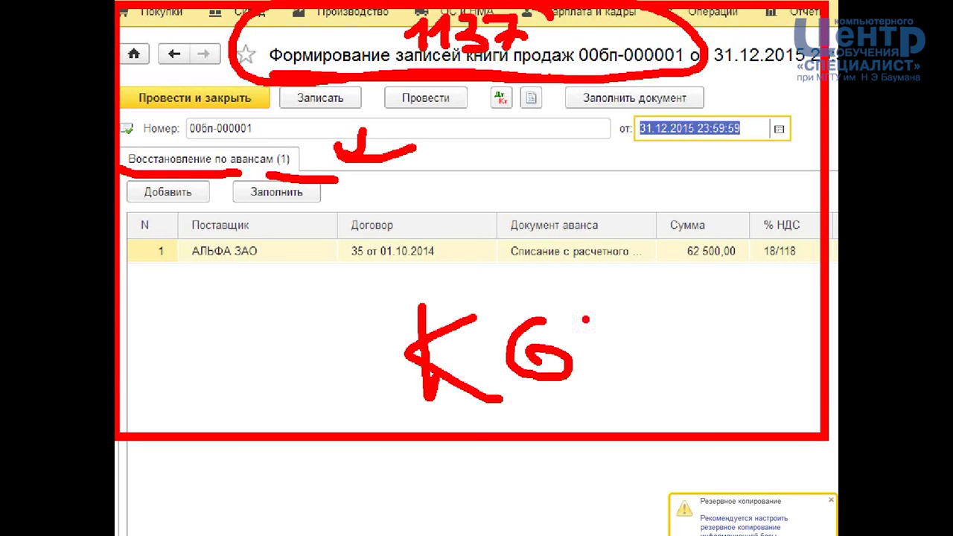
{"action": "left_click_drag", "start_coordinate": [596, 291], "coordinate": [625, 366]}
{"action": "left_click", "coordinate": [677, 369]}
{"action": "left_click_drag", "start_coordinate": [659, 305], "coordinate": [747, 359]}
{"action": "mouse_move", "coordinate": [774, 258]}
{"action": "left_mouse_down"}
{"action": "mouse_move", "coordinate": [734, 430]}
{"action": "mouse_move", "coordinate": [795, 274]}
{"action": "left_mouse_up"}
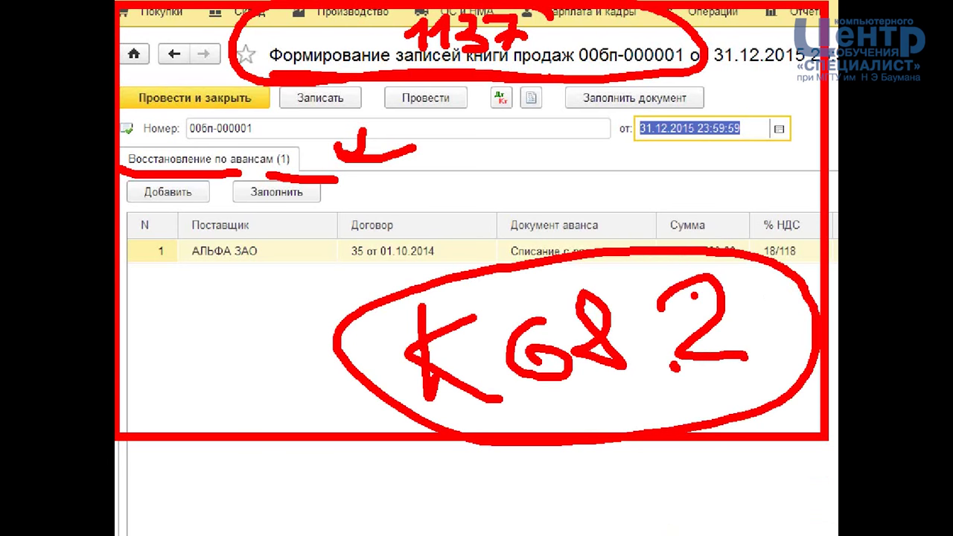
{"action": "mouse_move", "coordinate": [158, 195]}
{"action": "left_mouse_down"}
{"action": "mouse_move", "coordinate": [173, 217]}
{"action": "mouse_move", "coordinate": [123, 238]}
{"action": "left_mouse_up"}
{"action": "left_click_drag", "start_coordinate": [224, 190], "coordinate": [208, 249]}
{"action": "mouse_move", "coordinate": [228, 217]}
{"action": "left_mouse_down"}
{"action": "mouse_move", "coordinate": [260, 214]}
{"action": "mouse_move", "coordinate": [281, 260]}
{"action": "left_mouse_up"}
{"action": "left_click", "coordinate": [309, 259]}
{"action": "left_click_drag", "start_coordinate": [381, 182], "coordinate": [399, 257]}
{"action": "mouse_move", "coordinate": [435, 192]}
{"action": "left_mouse_down"}
{"action": "mouse_move", "coordinate": [402, 232]}
{"action": "mouse_move", "coordinate": [463, 257]}
{"action": "left_mouse_up"}
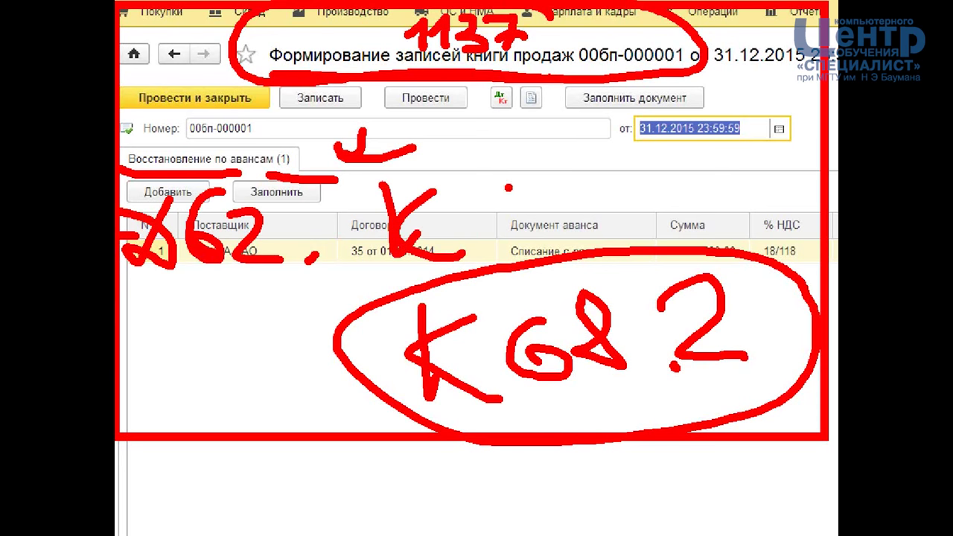
{"action": "left_click_drag", "start_coordinate": [507, 185], "coordinate": [495, 230]}
{"action": "left_click_drag", "start_coordinate": [551, 162], "coordinate": [554, 201]}
{"action": "left_click", "coordinate": [573, 198]}
{"action": "left_click_drag", "start_coordinate": [587, 170], "coordinate": [604, 203]}
{"action": "mouse_move", "coordinate": [153, 324]}
{"action": "left_mouse_down"}
{"action": "mouse_move", "coordinate": [137, 369]}
{"action": "mouse_move", "coordinate": [160, 366]}
{"action": "left_mouse_up"}
{"action": "mouse_move", "coordinate": [145, 312]}
{"action": "left_mouse_down"}
{"action": "mouse_move", "coordinate": [162, 372]}
{"action": "mouse_move", "coordinate": [123, 327]}
{"action": "left_mouse_up"}
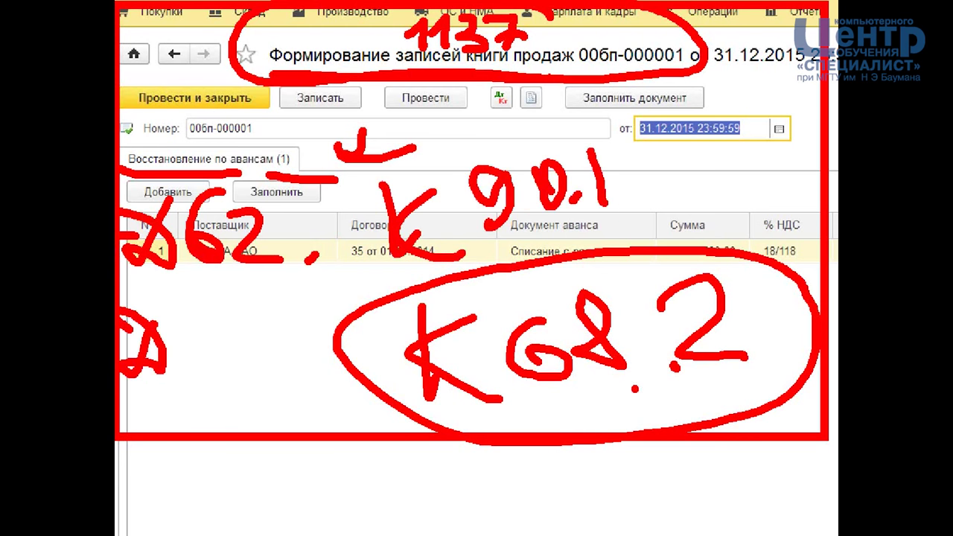
{"action": "left_click_drag", "start_coordinate": [624, 210], "coordinate": [637, 212]}
{"action": "left_click_drag", "start_coordinate": [640, 211], "coordinate": [673, 212]}
{"action": "mouse_move", "coordinate": [677, 135]}
{"action": "left_mouse_down"}
{"action": "mouse_move", "coordinate": [705, 161]}
{"action": "mouse_move", "coordinate": [681, 178]}
{"action": "left_mouse_up"}
{"action": "mouse_move", "coordinate": [672, 136]}
{"action": "left_mouse_down"}
{"action": "mouse_move", "coordinate": [720, 123]}
{"action": "mouse_move", "coordinate": [733, 142]}
{"action": "mouse_move", "coordinate": [711, 163]}
{"action": "left_mouse_up"}
{"action": "mouse_move", "coordinate": [759, 104]}
{"action": "left_mouse_down"}
{"action": "mouse_move", "coordinate": [744, 138]}
{"action": "mouse_move", "coordinate": [767, 97]}
{"action": "left_mouse_up"}
{"action": "left_click", "coordinate": [755, 317]}
{"action": "left_click", "coordinate": [627, 404]}
{"action": "left_click_drag", "start_coordinate": [637, 405], "coordinate": [677, 405]}
{"action": "mouse_move", "coordinate": [730, 373]}
{"action": "left_mouse_down"}
{"action": "mouse_move", "coordinate": [713, 387]}
{"action": "mouse_move", "coordinate": [719, 402]}
{"action": "left_mouse_up"}
{"action": "left_click_drag", "start_coordinate": [774, 351], "coordinate": [771, 354]}
{"action": "left_click", "coordinate": [701, 447]}
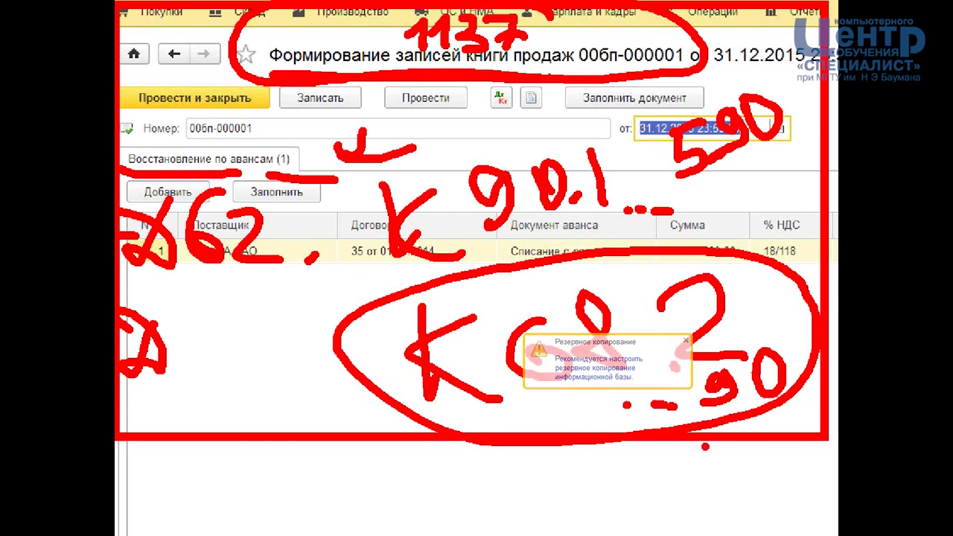
{"action": "left_click_drag", "start_coordinate": [202, 316], "coordinate": [178, 387]}
{"action": "left_click", "coordinate": [259, 374]}
{"action": "mouse_move", "coordinate": [246, 336]}
{"action": "left_mouse_down"}
{"action": "mouse_move", "coordinate": [237, 340]}
{"action": "mouse_move", "coordinate": [295, 341]}
{"action": "mouse_move", "coordinate": [278, 374]}
{"action": "left_mouse_up"}
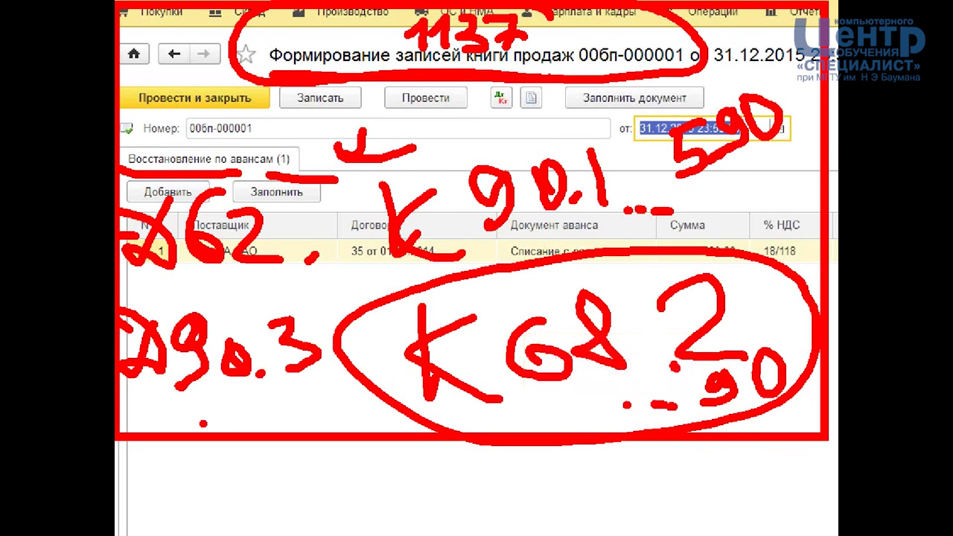
{"action": "left_click_drag", "start_coordinate": [140, 458], "coordinate": [183, 515]}
{"action": "mouse_move", "coordinate": [240, 458]}
{"action": "left_mouse_down"}
{"action": "mouse_move", "coordinate": [216, 463]}
{"action": "mouse_move", "coordinate": [223, 503]}
{"action": "mouse_move", "coordinate": [335, 480]}
{"action": "mouse_move", "coordinate": [376, 506]}
{"action": "left_mouse_up"}
{"action": "left_click", "coordinate": [293, 505]}
{"action": "left_click_drag", "start_coordinate": [425, 457], "coordinate": [428, 504]}
{"action": "mouse_move", "coordinate": [458, 451]}
{"action": "left_mouse_down"}
{"action": "mouse_move", "coordinate": [438, 482]}
{"action": "mouse_move", "coordinate": [465, 497]}
{"action": "left_mouse_up"}
{"action": "mouse_move", "coordinate": [495, 469]}
{"action": "left_mouse_down"}
{"action": "mouse_move", "coordinate": [521, 480]}
{"action": "mouse_move", "coordinate": [521, 520]}
{"action": "left_mouse_up"}
{"action": "mouse_move", "coordinate": [536, 484]}
{"action": "left_mouse_down"}
{"action": "mouse_move", "coordinate": [560, 530]}
{"action": "mouse_move", "coordinate": [591, 529]}
{"action": "left_mouse_up"}
{"action": "left_click_drag", "start_coordinate": [607, 477], "coordinate": [646, 513]}
{"action": "mouse_move", "coordinate": [662, 470]}
{"action": "left_mouse_down"}
{"action": "mouse_move", "coordinate": [649, 495]}
{"action": "mouse_move", "coordinate": [670, 469]}
{"action": "left_mouse_up"}
{"action": "left_click_drag", "start_coordinate": [689, 497], "coordinate": [685, 516]}
{"action": "left_click", "coordinate": [697, 492]}
{"action": "left_click_drag", "start_coordinate": [711, 454], "coordinate": [737, 486]}
{"action": "left_click_drag", "start_coordinate": [729, 456], "coordinate": [733, 518]}
{"action": "mouse_move", "coordinate": [757, 454]}
{"action": "left_mouse_down"}
{"action": "mouse_move", "coordinate": [782, 506]}
{"action": "mouse_move", "coordinate": [804, 521]}
{"action": "left_mouse_up"}
{"action": "left_click_drag", "start_coordinate": [699, 532], "coordinate": [755, 535]}
{"action": "left_click", "coordinate": [414, 512]}
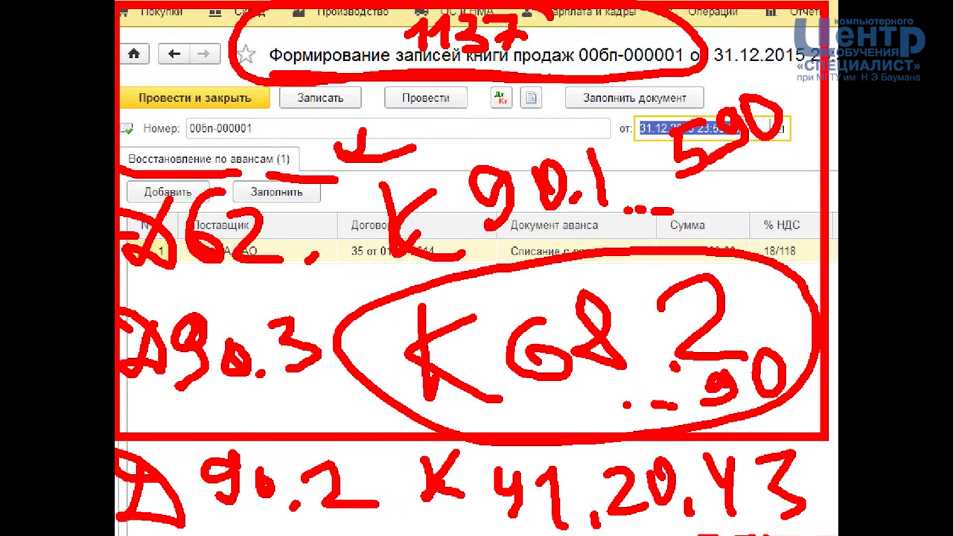
- Review the Восстановление по авансам section of the sales book document and open the document's movements
{"action": "left_click_drag", "start_coordinate": [117, 132], "coordinate": [320, 188]}
{"action": "left_click_drag", "start_coordinate": [456, 90], "coordinate": [329, 152]}
{"action": "left_click_drag", "start_coordinate": [380, 89], "coordinate": [331, 149]}
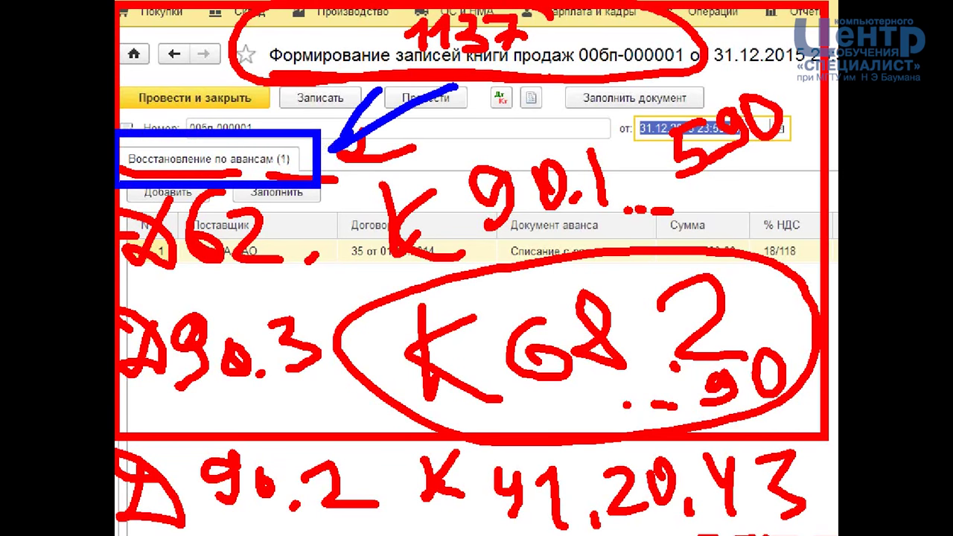
{"action": "left_click_drag", "start_coordinate": [444, 137], "coordinate": [329, 158]}
{"action": "left_click_drag", "start_coordinate": [188, 11], "coordinate": [184, 91]}
{"action": "left_click_drag", "start_coordinate": [143, 54], "coordinate": [183, 95]}
{"action": "left_click_drag", "start_coordinate": [228, 40], "coordinate": [175, 94]}
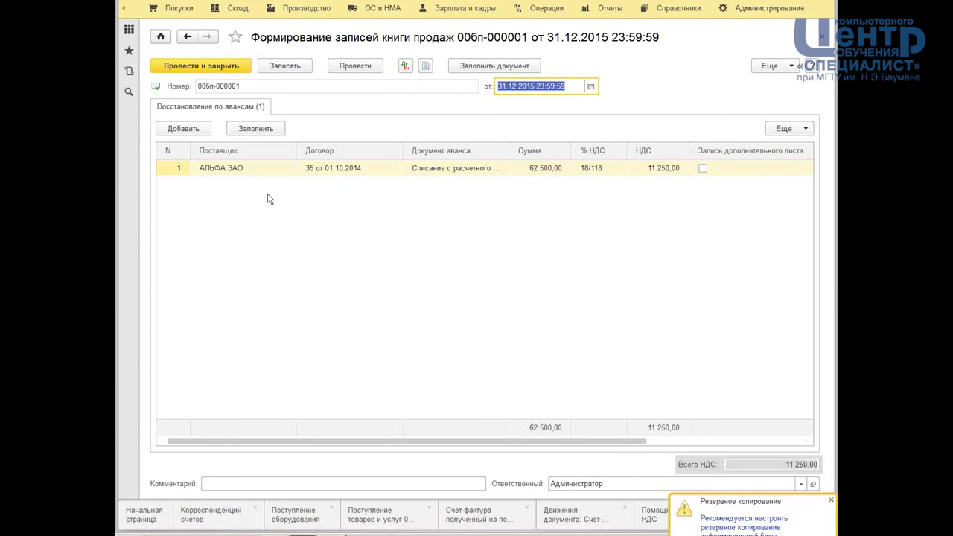
{"action": "left_click", "coordinate": [405, 66]}
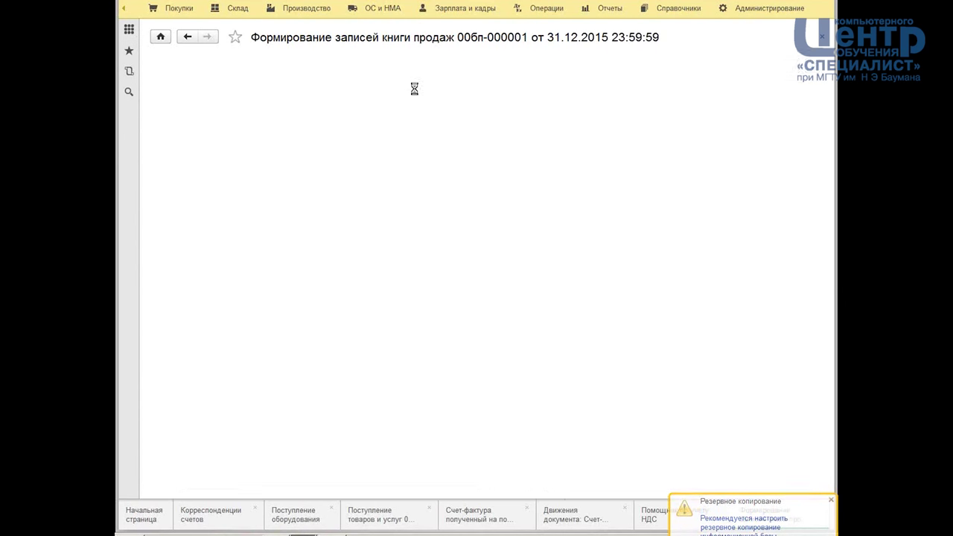
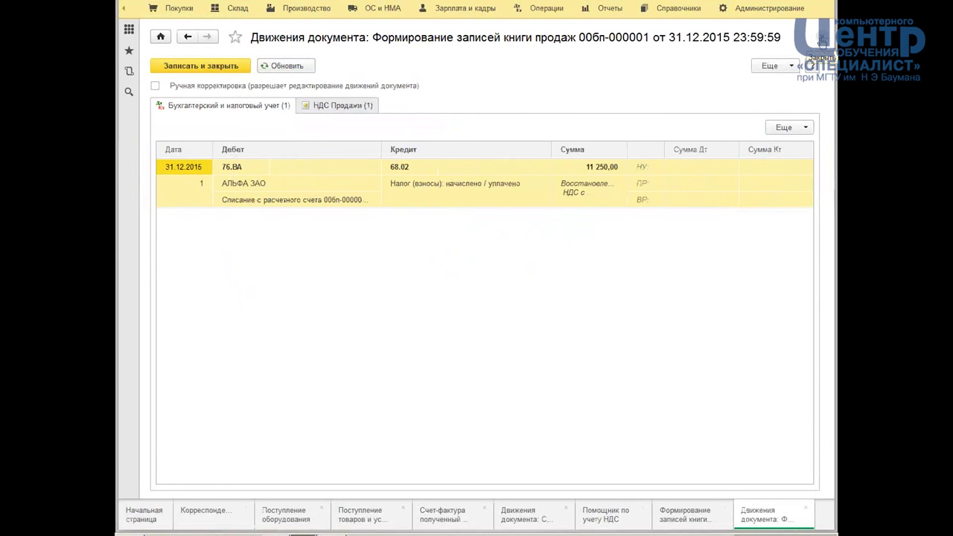
- Compare the Бухгалтерский и налоговый учет and НДС Продажи movements, and close the movements and the sales book document
{"action": "left_click", "coordinate": [353, 105]}
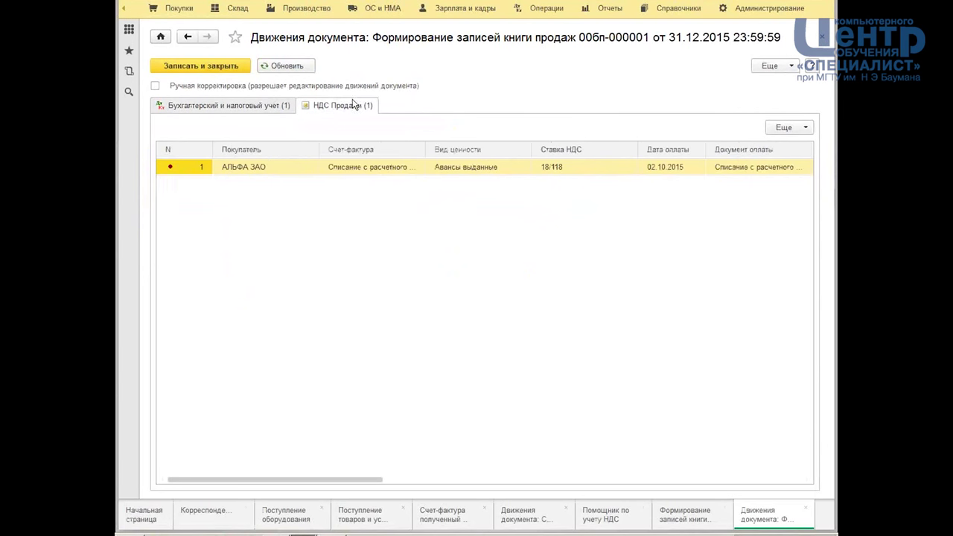
{"action": "left_click", "coordinate": [280, 111]}
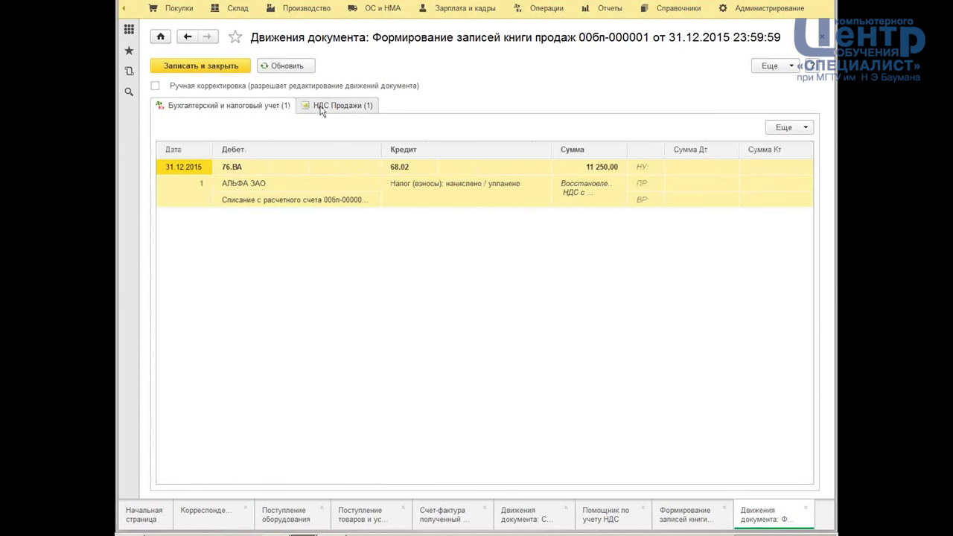
{"action": "left_click", "coordinate": [320, 110]}
{"action": "left_click", "coordinate": [287, 108]}
{"action": "left_click", "coordinate": [337, 109]}
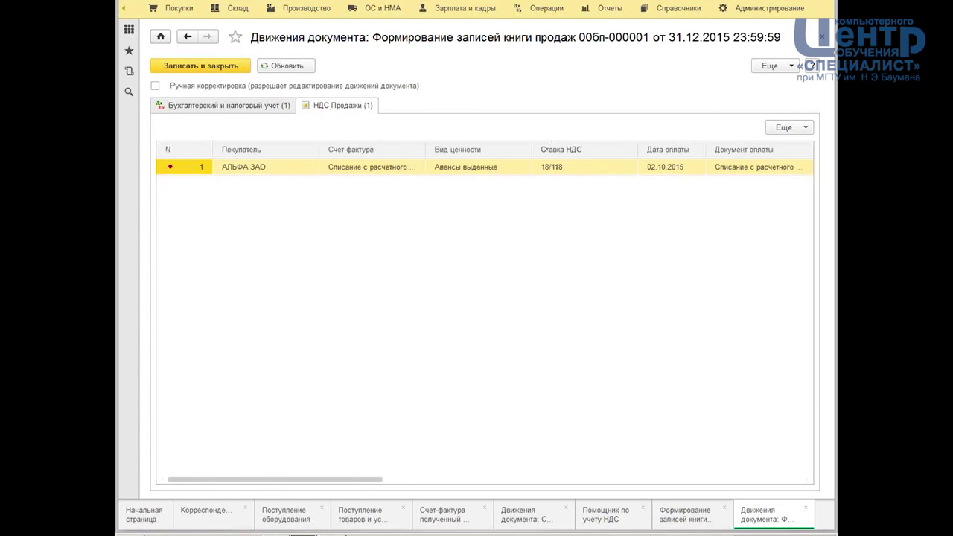
{"action": "left_click", "coordinate": [821, 38]}
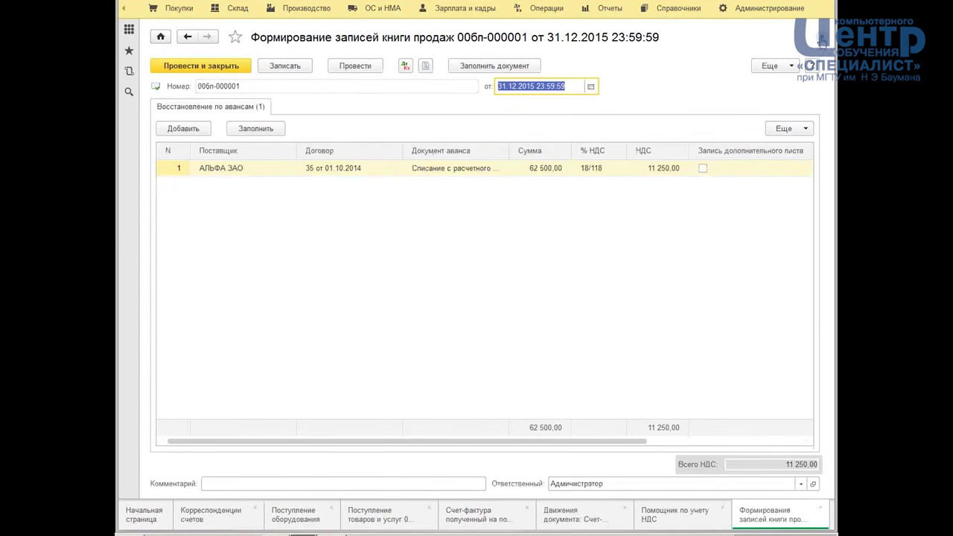
{"action": "left_click", "coordinate": [821, 38]}
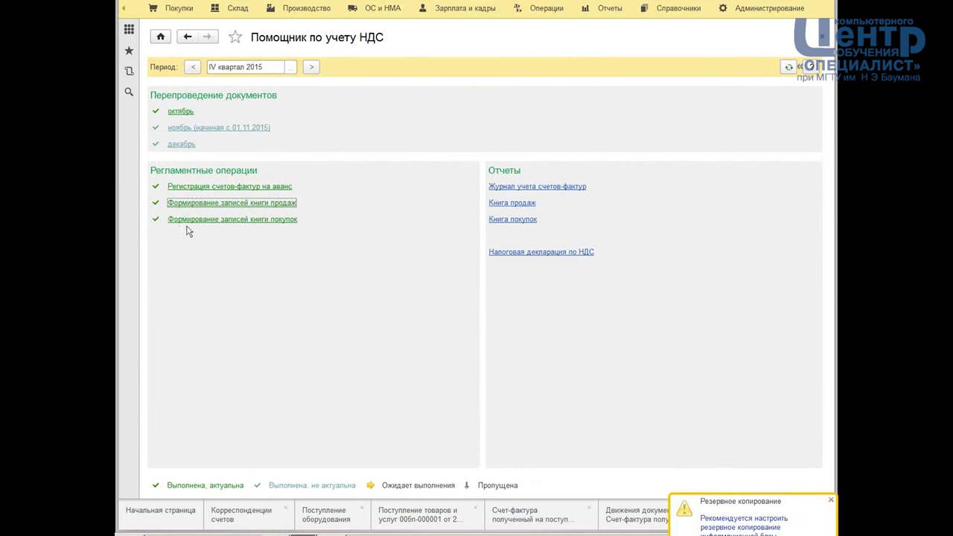
- Dismiss the backup reminder and open the Формирование записей книги покупок operation for IV квартал 2015
{"action": "left_click", "coordinate": [831, 500]}
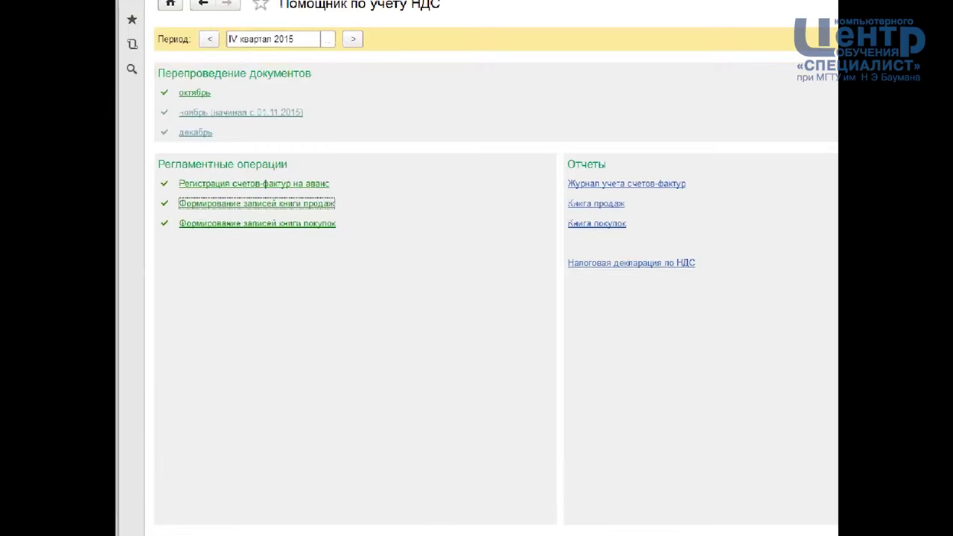
{"action": "mouse_move", "coordinate": [171, 241]}
{"action": "left_mouse_down"}
{"action": "mouse_move", "coordinate": [478, 241]}
{"action": "mouse_move", "coordinate": [579, 304]}
{"action": "left_mouse_up"}
{"action": "mouse_move", "coordinate": [622, 12]}
{"action": "left_mouse_down"}
{"action": "mouse_move", "coordinate": [560, 128]}
{"action": "mouse_move", "coordinate": [521, 232]}
{"action": "left_mouse_up"}
{"action": "left_click_drag", "start_coordinate": [521, 231], "coordinate": [530, 131]}
{"action": "left_click_drag", "start_coordinate": [521, 232], "coordinate": [678, 154]}
{"action": "mouse_move", "coordinate": [358, 532]}
{"action": "left_mouse_down"}
{"action": "mouse_move", "coordinate": [360, 333]}
{"action": "mouse_move", "coordinate": [406, 406]}
{"action": "left_mouse_up"}
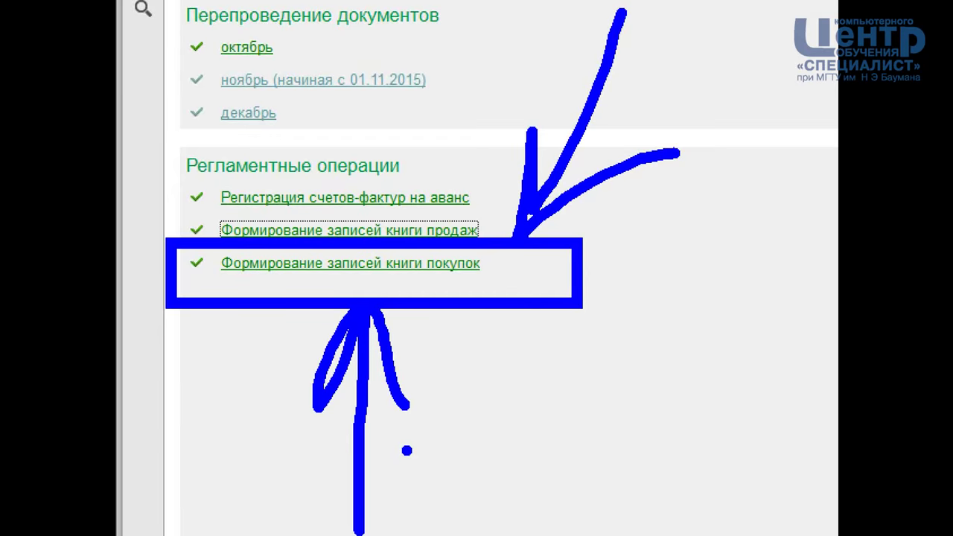
{"action": "left_click", "coordinate": [269, 263]}
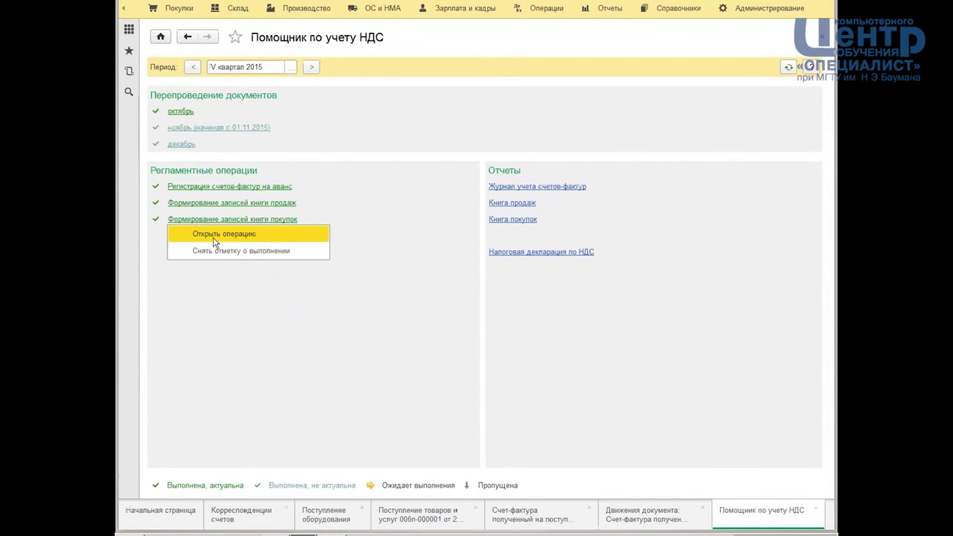
{"action": "left_click", "coordinate": [213, 235]}
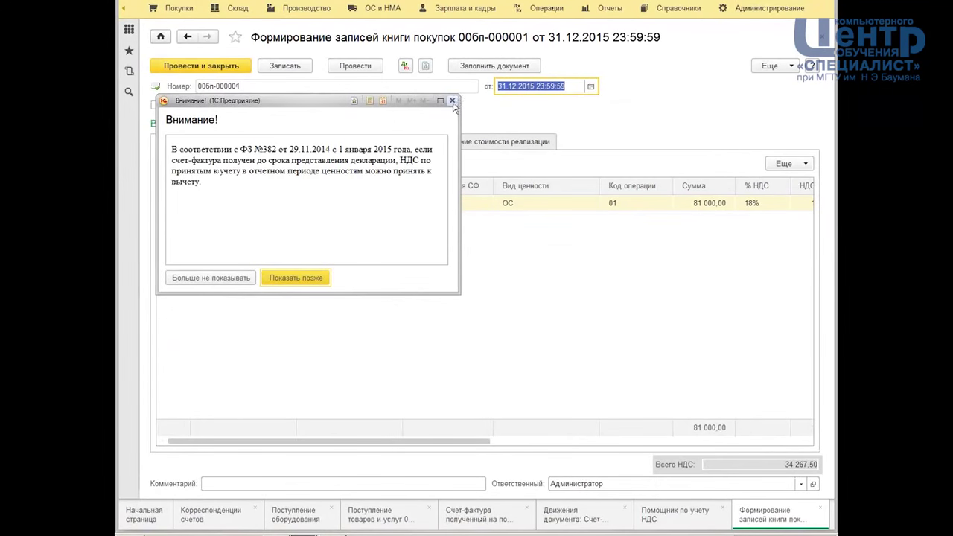
- Dismiss the ФЗ №382 notice and review the purchase book document's date and its Приобретенные ценности entry for АЛЬФА ЗАО
{"action": "left_click", "coordinate": [452, 101]}
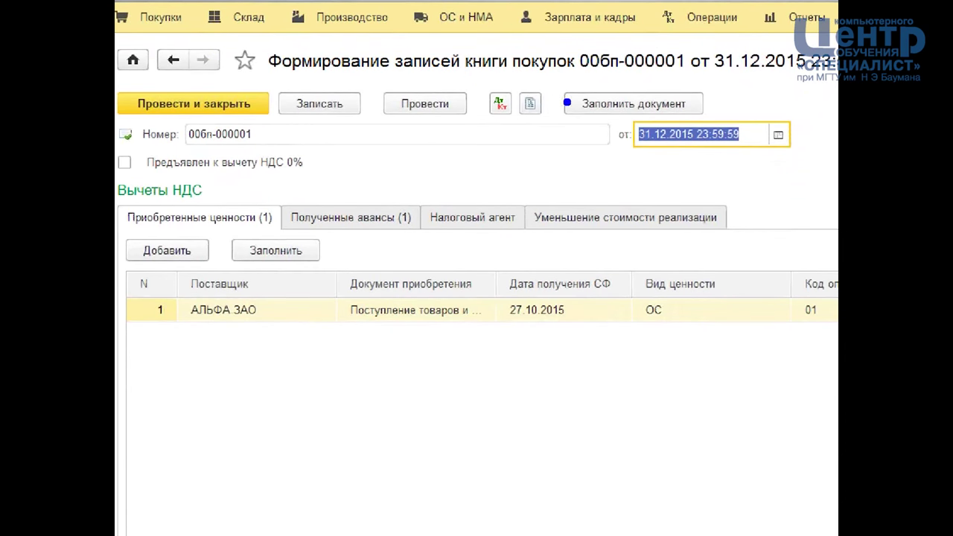
{"action": "left_click_drag", "start_coordinate": [610, 109], "coordinate": [809, 167]}
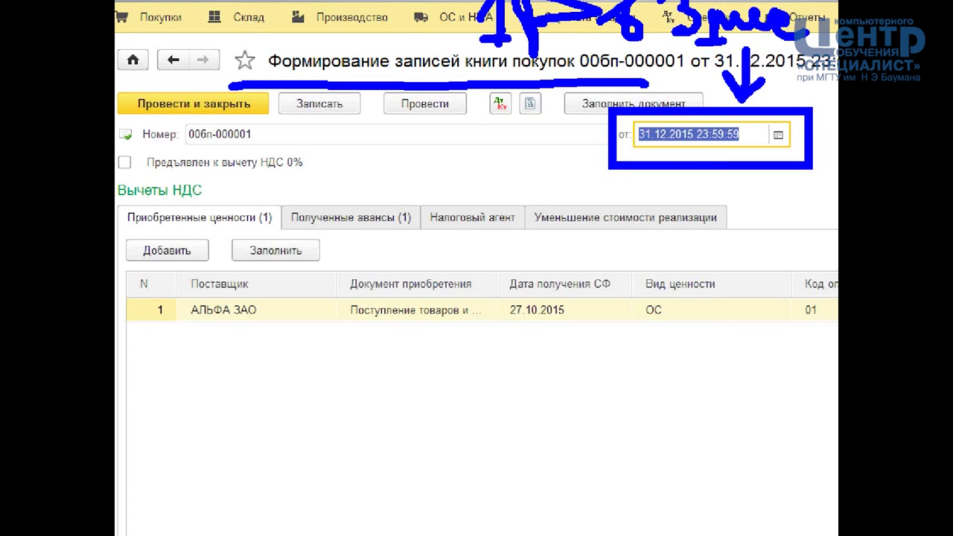
{"action": "mouse_move", "coordinate": [207, 134]}
{"action": "left_mouse_down"}
{"action": "mouse_move", "coordinate": [201, 203]}
{"action": "mouse_move", "coordinate": [244, 158]}
{"action": "left_mouse_up"}
{"action": "mouse_move", "coordinate": [159, 313]}
{"action": "left_mouse_down"}
{"action": "mouse_move", "coordinate": [203, 344]}
{"action": "mouse_move", "coordinate": [242, 320]}
{"action": "left_mouse_up"}
{"action": "mouse_move", "coordinate": [547, 335]}
{"action": "left_mouse_down"}
{"action": "mouse_move", "coordinate": [730, 281]}
{"action": "mouse_move", "coordinate": [491, 309]}
{"action": "mouse_move", "coordinate": [559, 337]}
{"action": "left_mouse_up"}
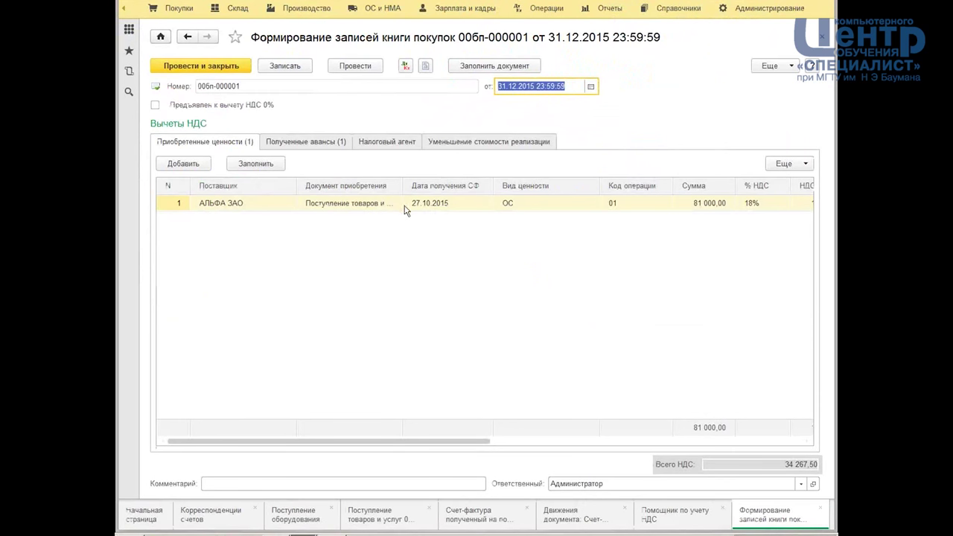
- Examine the Сумма, % НДС, НДС and Счет учета values of the АЛЬФА ЗАО entry and dismiss the backup reminder
{"action": "left_click_drag", "start_coordinate": [477, 441], "coordinate": [577, 441]}
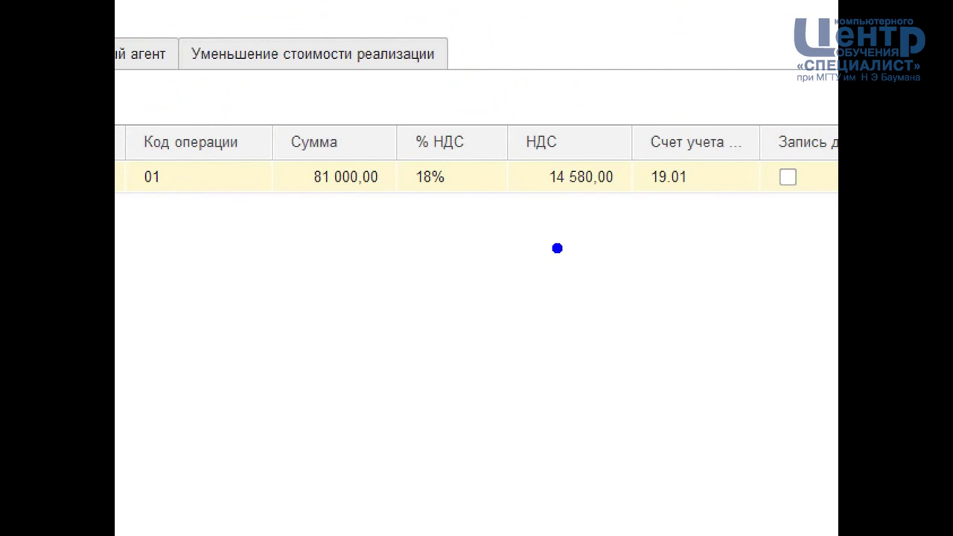
{"action": "left_click_drag", "start_coordinate": [255, 108], "coordinate": [750, 234]}
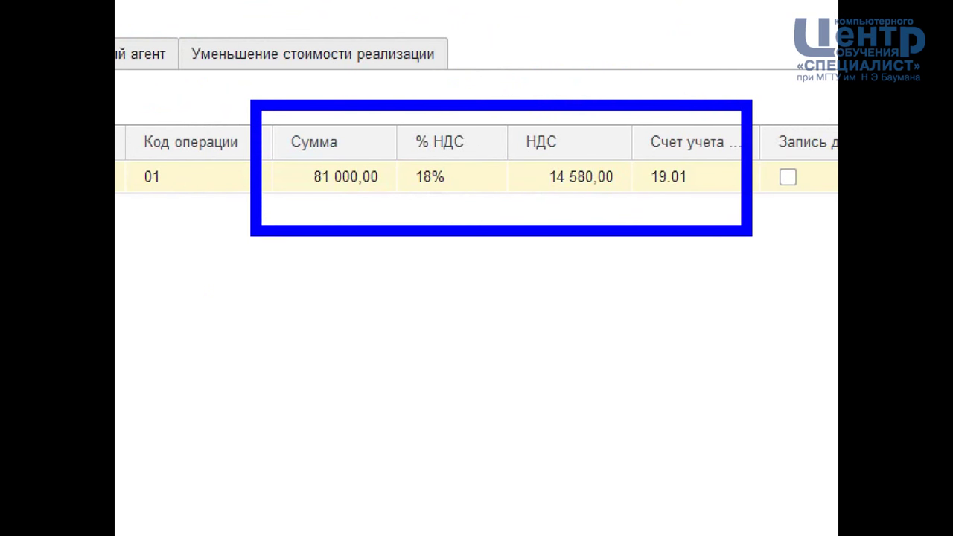
{"action": "mouse_move", "coordinate": [432, 364]}
{"action": "left_mouse_down"}
{"action": "mouse_move", "coordinate": [348, 277]}
{"action": "mouse_move", "coordinate": [413, 250]}
{"action": "left_mouse_up"}
{"action": "mouse_move", "coordinate": [450, 387]}
{"action": "left_mouse_down"}
{"action": "mouse_move", "coordinate": [555, 217]}
{"action": "mouse_move", "coordinate": [592, 267]}
{"action": "left_mouse_up"}
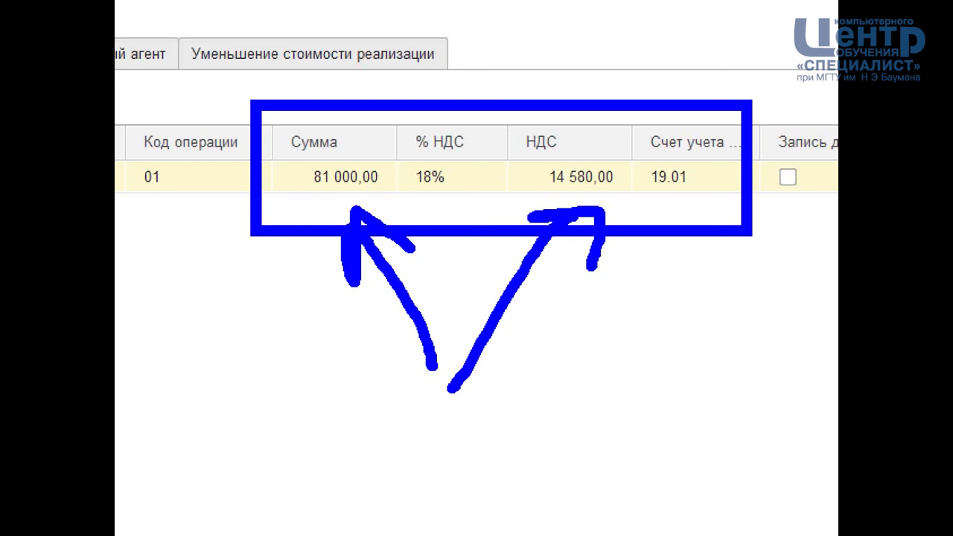
{"action": "left_click_drag", "start_coordinate": [477, 1], "coordinate": [378, 83]}
{"action": "mouse_move", "coordinate": [384, 15]}
{"action": "left_mouse_down"}
{"action": "mouse_move", "coordinate": [377, 85]}
{"action": "mouse_move", "coordinate": [521, 39]}
{"action": "left_mouse_up"}
{"action": "left_click_drag", "start_coordinate": [575, 1], "coordinate": [599, 49]}
{"action": "left_click_drag", "start_coordinate": [554, 28], "coordinate": [599, 64]}
{"action": "left_click_drag", "start_coordinate": [612, 4], "coordinate": [592, 59]}
{"action": "key", "text": "Escape"}
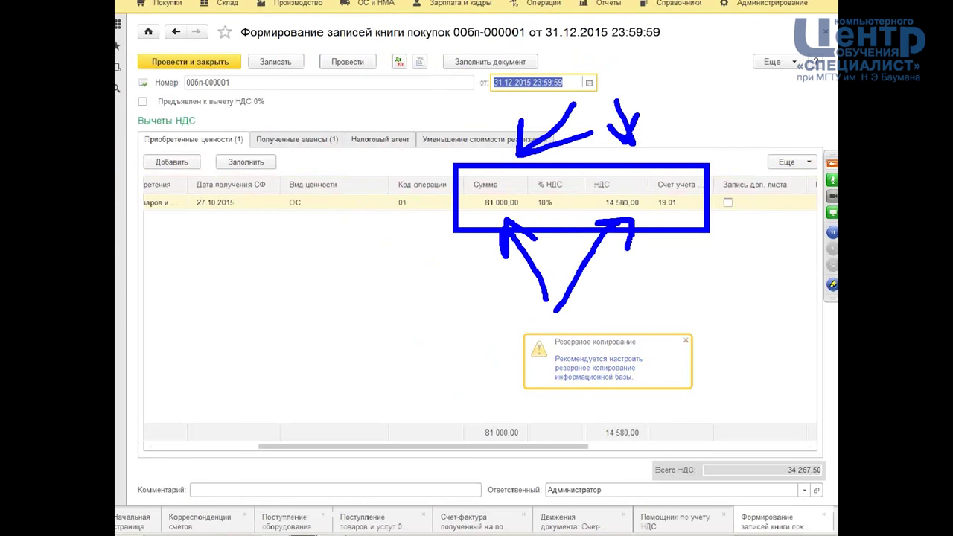
{"action": "left_click", "coordinate": [680, 339]}
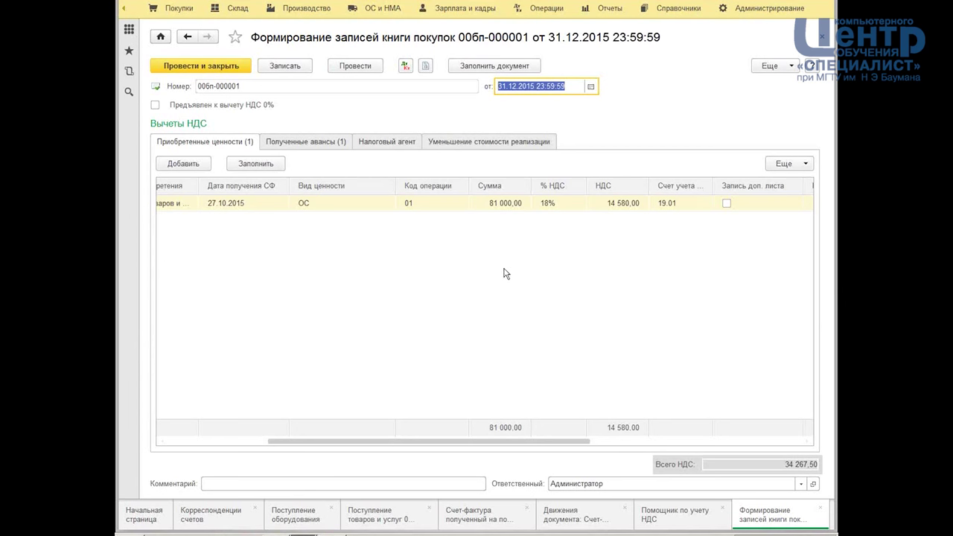
{"action": "left_click_drag", "start_coordinate": [355, 441], "coordinate": [267, 441]}
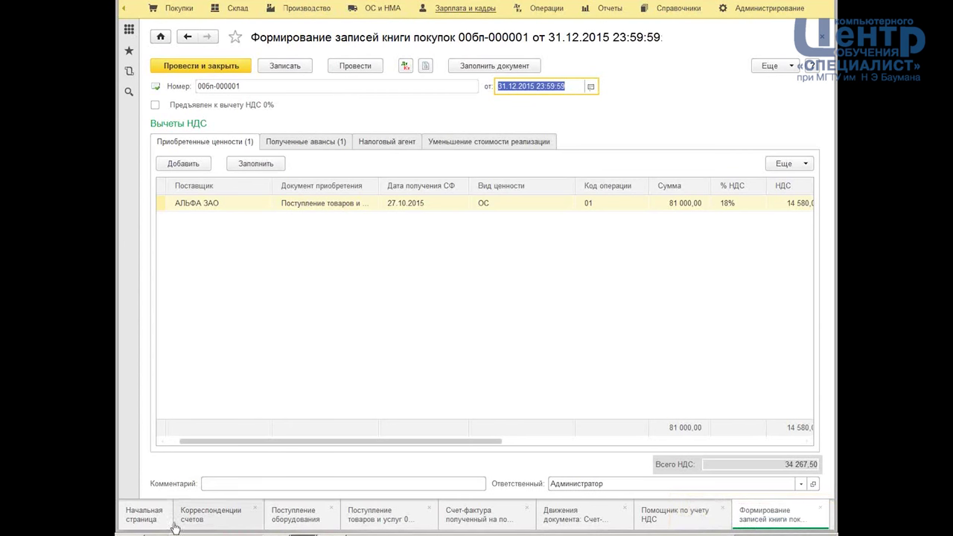
- Generate the Анализ счета report for account 68.02 for the period 01.10.2015–31.12.2015
{"action": "left_click", "coordinate": [606, 8]}
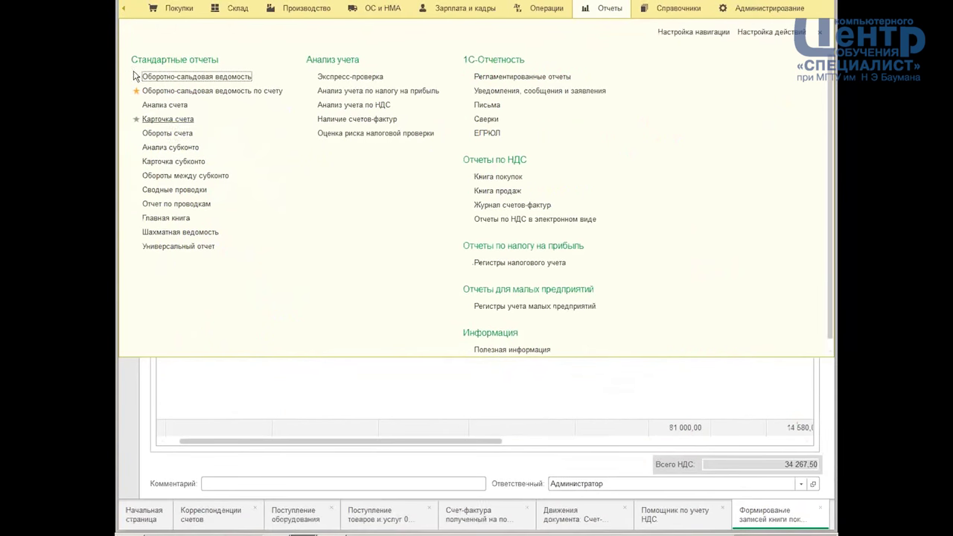
{"action": "left_click", "coordinate": [175, 106]}
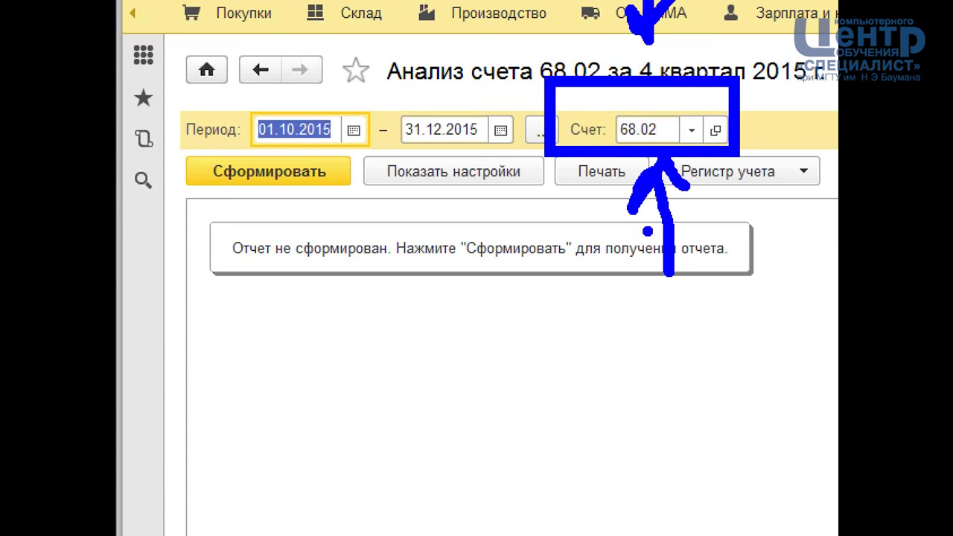
{"action": "left_click", "coordinate": [283, 173]}
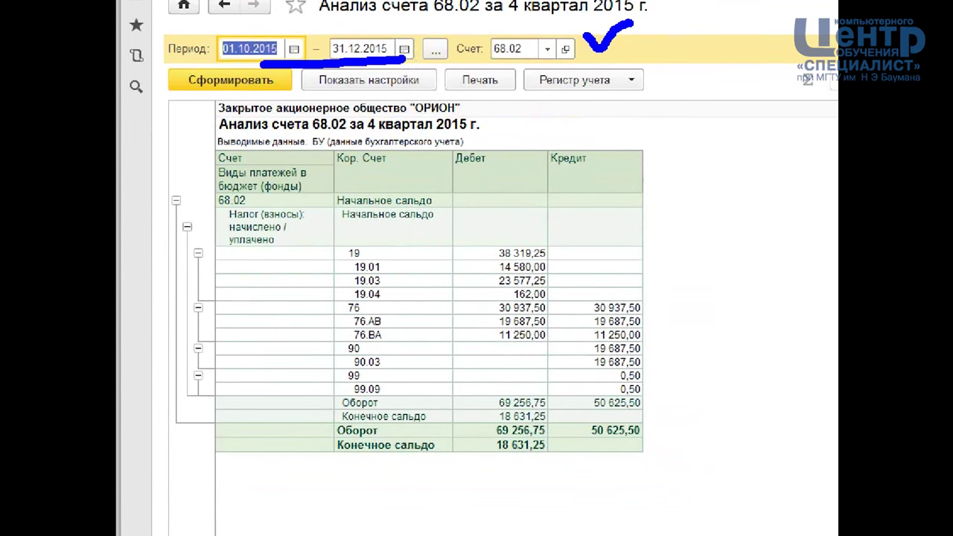
- Examine the 68.02 debit and credit turnovers by corresponding account and the closing balance in the account analysis
{"action": "mouse_move", "coordinate": [727, 208]}
{"action": "left_mouse_down"}
{"action": "mouse_move", "coordinate": [320, 223]}
{"action": "mouse_move", "coordinate": [270, 447]}
{"action": "mouse_move", "coordinate": [759, 477]}
{"action": "mouse_move", "coordinate": [741, 189]}
{"action": "left_mouse_up"}
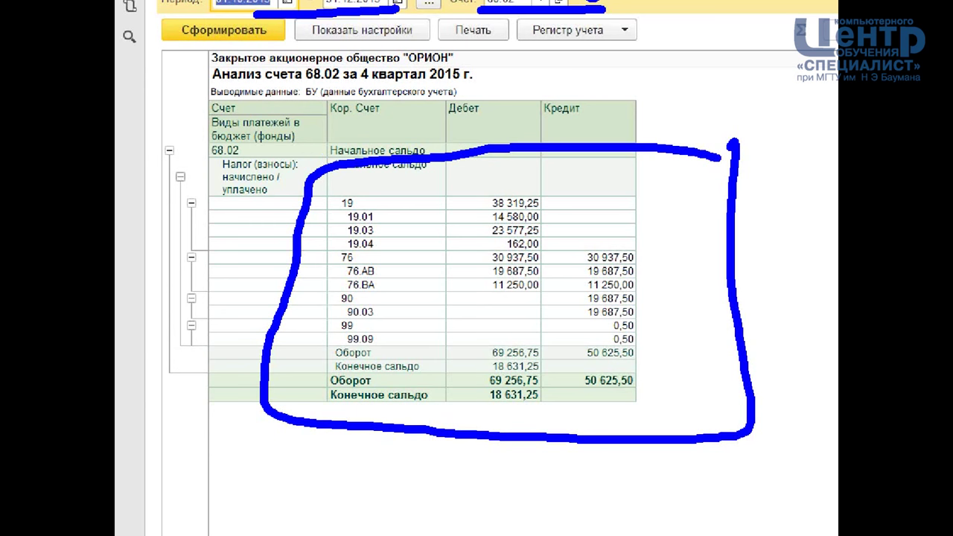
{"action": "mouse_move", "coordinate": [469, 397]}
{"action": "left_mouse_down"}
{"action": "mouse_move", "coordinate": [498, 422]}
{"action": "mouse_move", "coordinate": [539, 403]}
{"action": "mouse_move", "coordinate": [470, 408]}
{"action": "mouse_move", "coordinate": [477, 423]}
{"action": "mouse_move", "coordinate": [570, 415]}
{"action": "mouse_move", "coordinate": [460, 395]}
{"action": "left_mouse_up"}
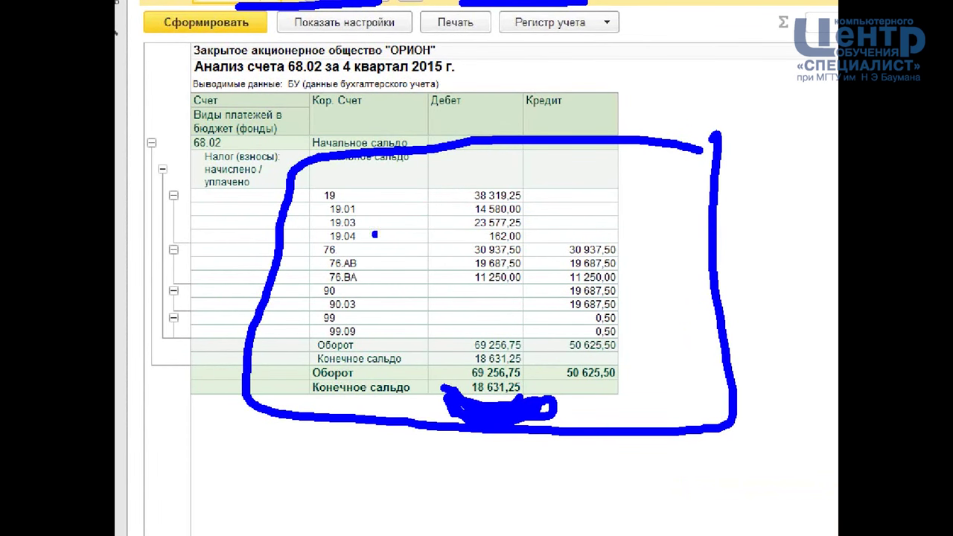
{"action": "mouse_move", "coordinate": [422, 190]}
{"action": "left_mouse_down"}
{"action": "mouse_move", "coordinate": [455, 186]}
{"action": "mouse_move", "coordinate": [475, 242]}
{"action": "mouse_move", "coordinate": [468, 275]}
{"action": "left_mouse_up"}
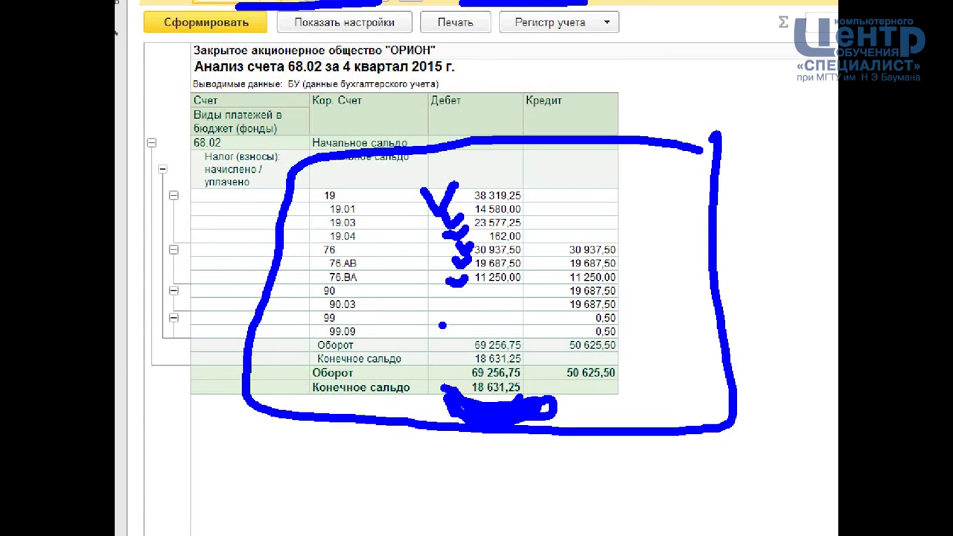
{"action": "mouse_move", "coordinate": [659, 229]}
{"action": "left_mouse_down"}
{"action": "mouse_move", "coordinate": [549, 286]}
{"action": "mouse_move", "coordinate": [633, 341]}
{"action": "mouse_move", "coordinate": [678, 242]}
{"action": "mouse_move", "coordinate": [659, 229]}
{"action": "left_mouse_up"}
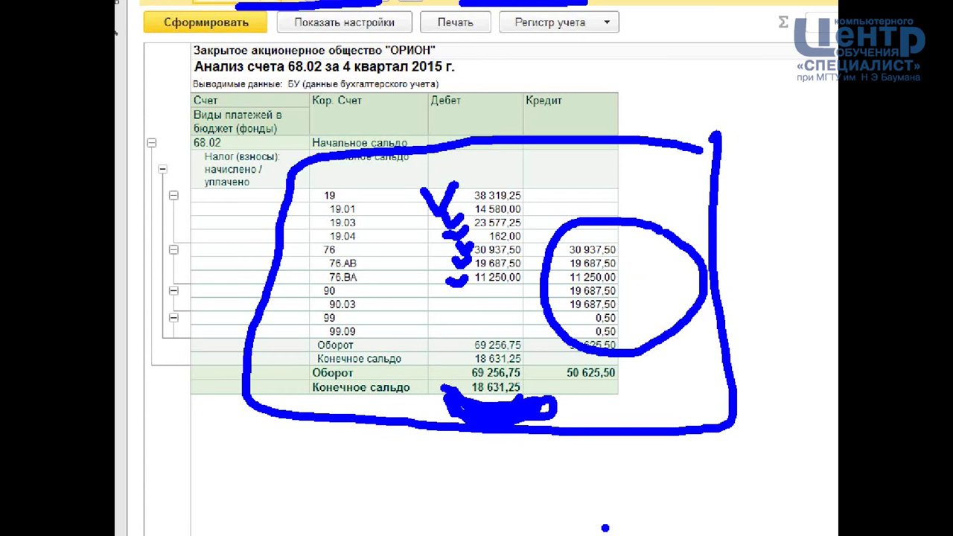
{"action": "mouse_move", "coordinate": [521, 196]}
{"action": "left_mouse_down"}
{"action": "mouse_move", "coordinate": [529, 207]}
{"action": "mouse_move", "coordinate": [551, 183]}
{"action": "left_mouse_up"}
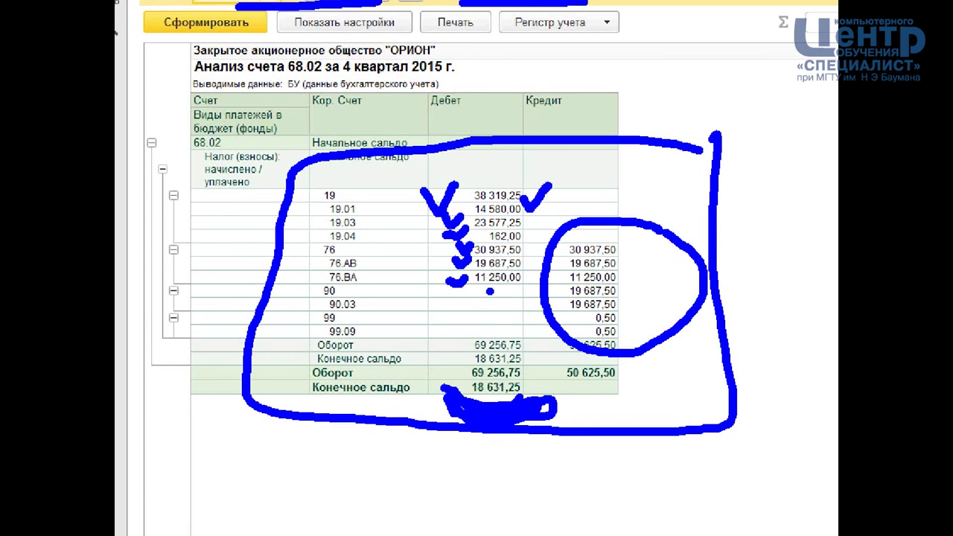
{"action": "mouse_move", "coordinate": [526, 224]}
{"action": "left_mouse_down"}
{"action": "mouse_move", "coordinate": [533, 233]}
{"action": "mouse_move", "coordinate": [555, 212]}
{"action": "left_mouse_up"}
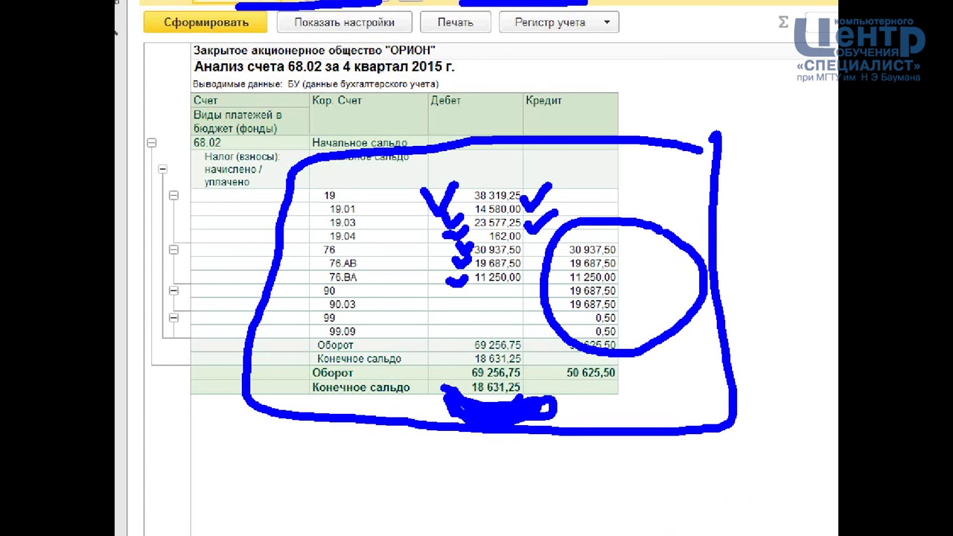
{"action": "mouse_move", "coordinate": [641, 382]}
{"action": "left_mouse_down"}
{"action": "mouse_move", "coordinate": [542, 384]}
{"action": "mouse_move", "coordinate": [642, 436]}
{"action": "mouse_move", "coordinate": [637, 385]}
{"action": "left_mouse_up"}
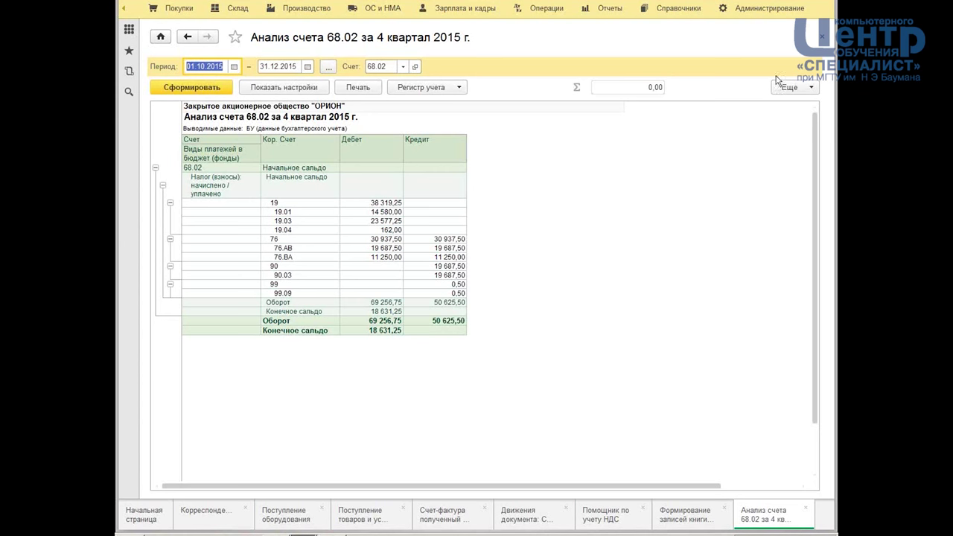
- Delete the АЛЬФА ЗАО line from Приобретенные ценности in the purchase book document, check Полученные авансы, and post and close the document
{"action": "left_click", "coordinate": [668, 516]}
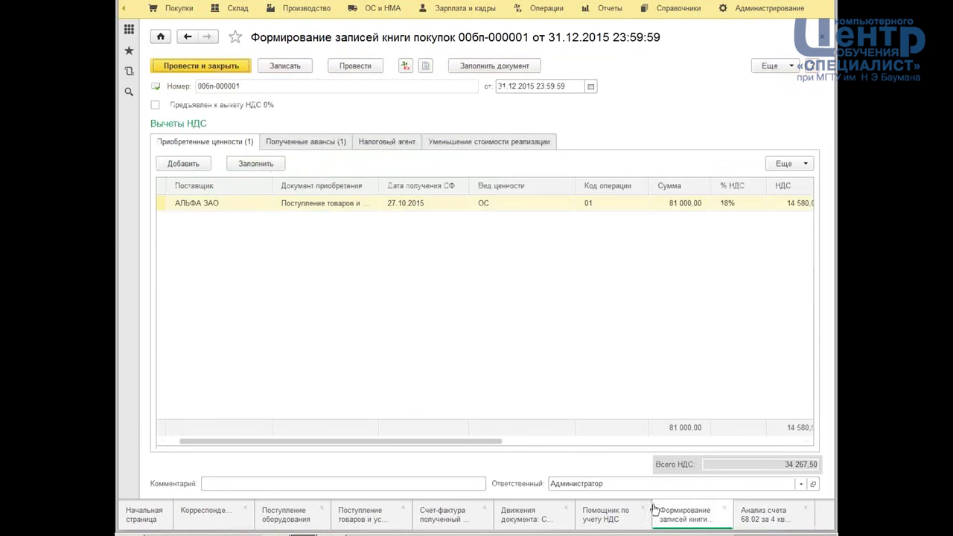
{"action": "left_click", "coordinate": [389, 209]}
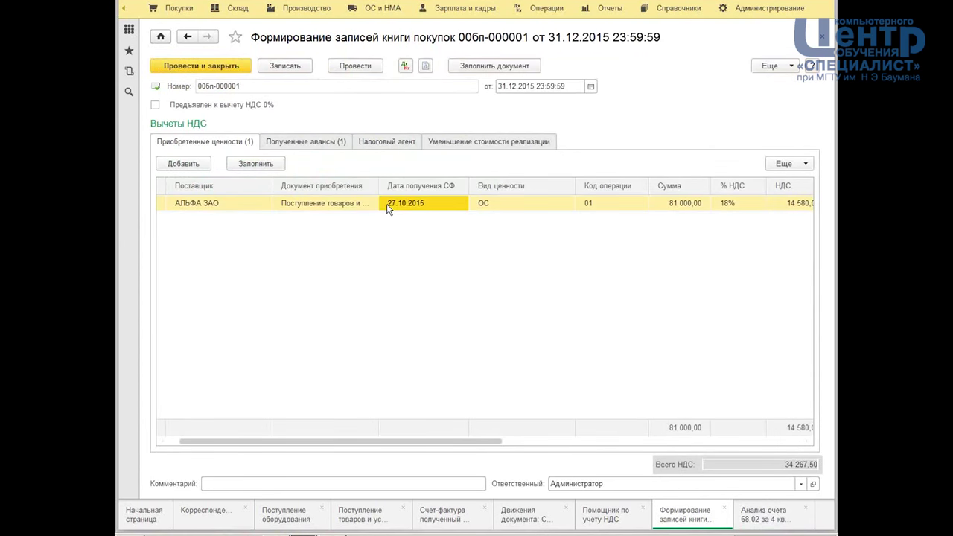
{"action": "key", "text": "Delete"}
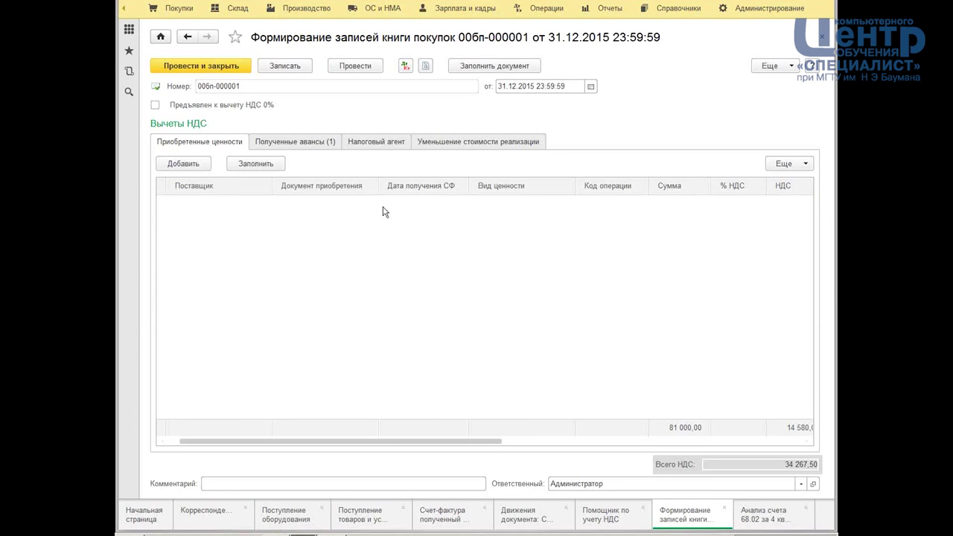
{"action": "left_click", "coordinate": [290, 142]}
{"action": "left_click", "coordinate": [217, 67]}
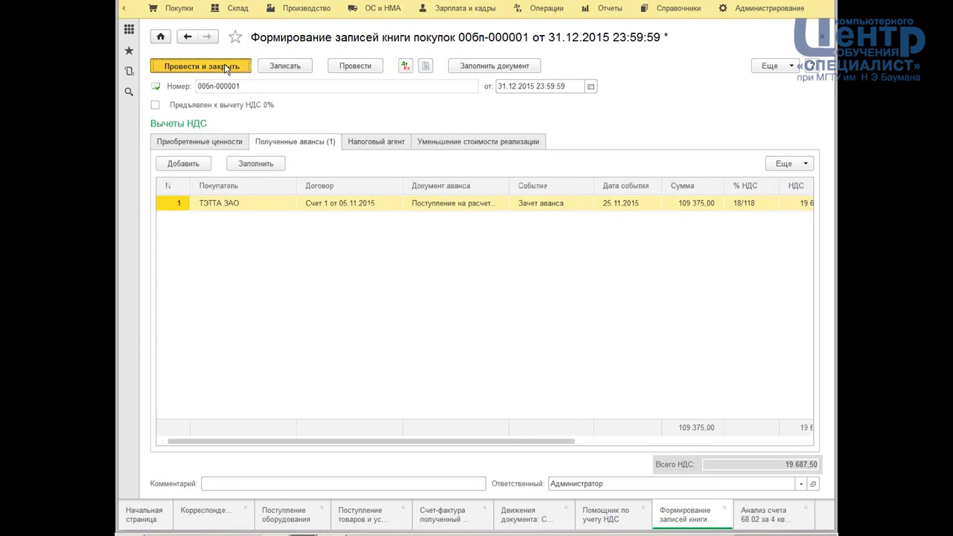
- Regenerate the account 68.02 analysis for 4 квартал 2015 and examine the account 19 turnovers and the closing balance
{"action": "left_click", "coordinate": [768, 518]}
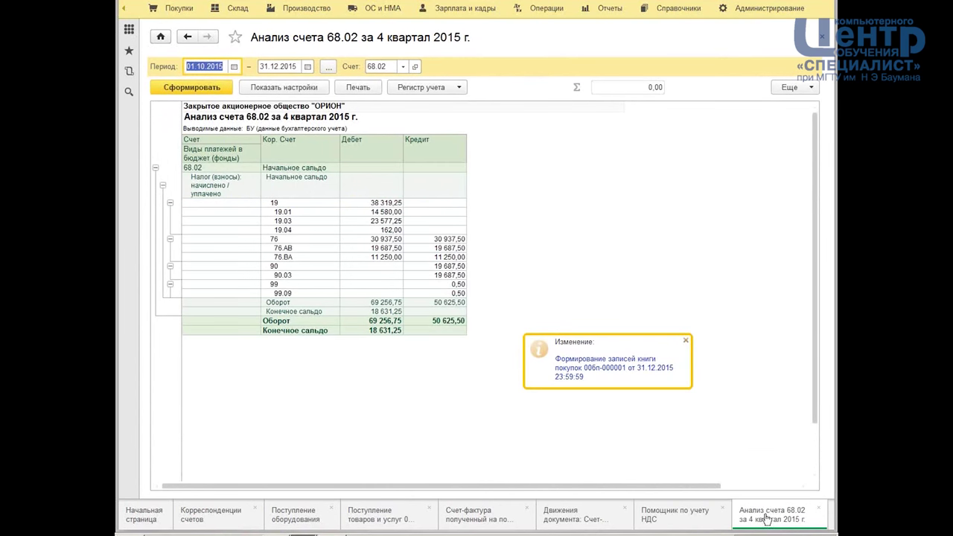
{"action": "left_click", "coordinate": [208, 89]}
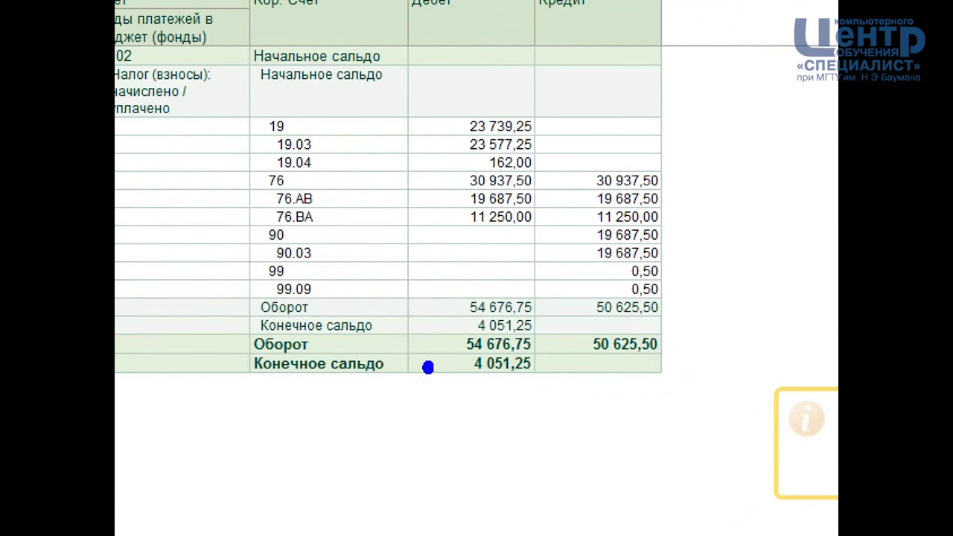
{"action": "mouse_move", "coordinate": [427, 367]}
{"action": "left_mouse_down"}
{"action": "mouse_move", "coordinate": [566, 383]}
{"action": "mouse_move", "coordinate": [425, 342]}
{"action": "mouse_move", "coordinate": [551, 361]}
{"action": "mouse_move", "coordinate": [423, 357]}
{"action": "left_mouse_up"}
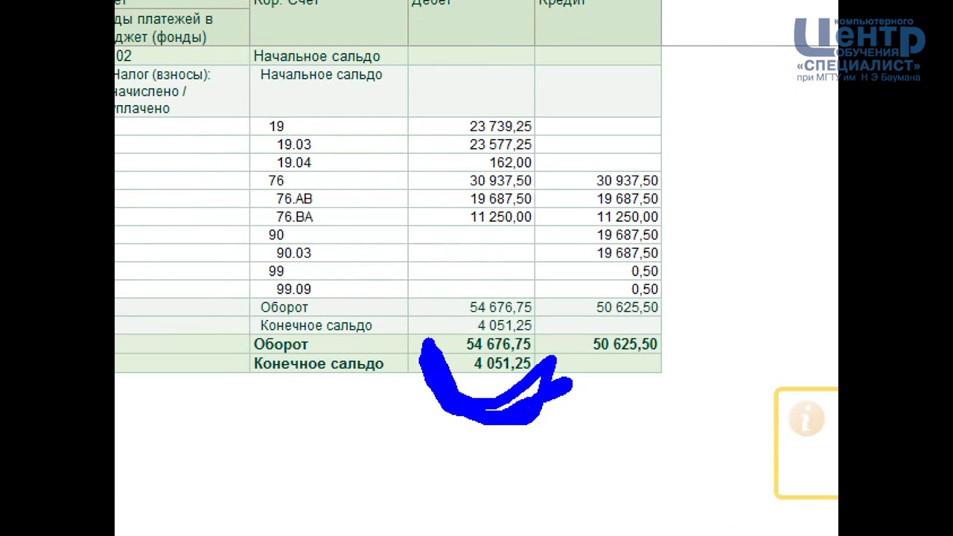
{"action": "left_click_drag", "start_coordinate": [372, 84], "coordinate": [432, 66]}
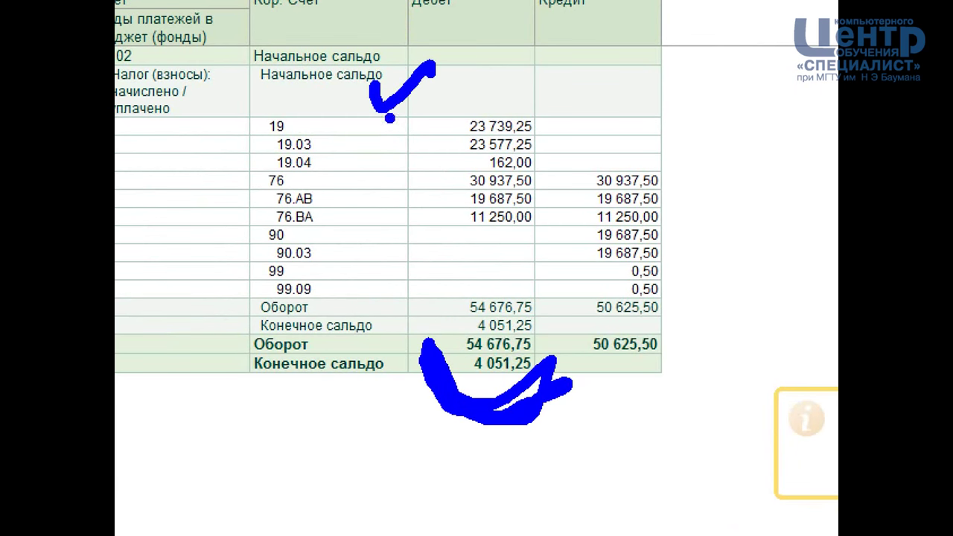
{"action": "mouse_move", "coordinate": [408, 485]}
{"action": "left_mouse_down"}
{"action": "mouse_move", "coordinate": [439, 415]}
{"action": "mouse_move", "coordinate": [442, 489]}
{"action": "left_mouse_up"}
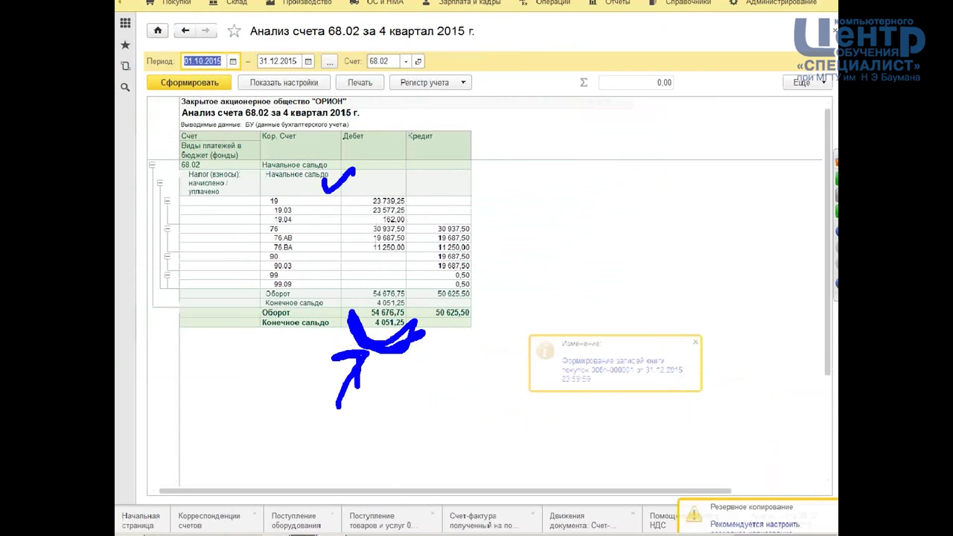
{"action": "key", "text": "Escape"}
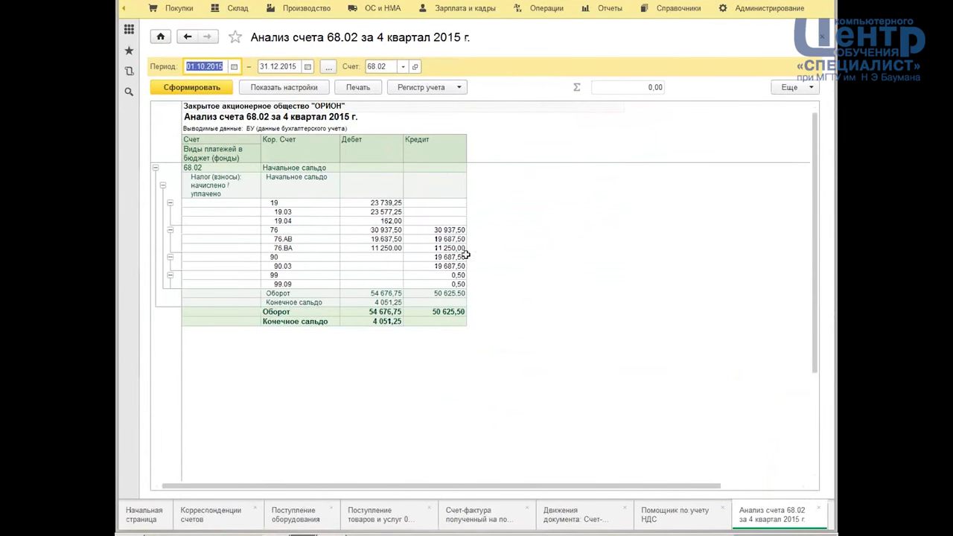
- Drill down into the 19.03 debit turnover's postings and open the received invoice from АЛЬФА ЗАО dated 03.10.2015
{"action": "double_click", "coordinate": [378, 212]}
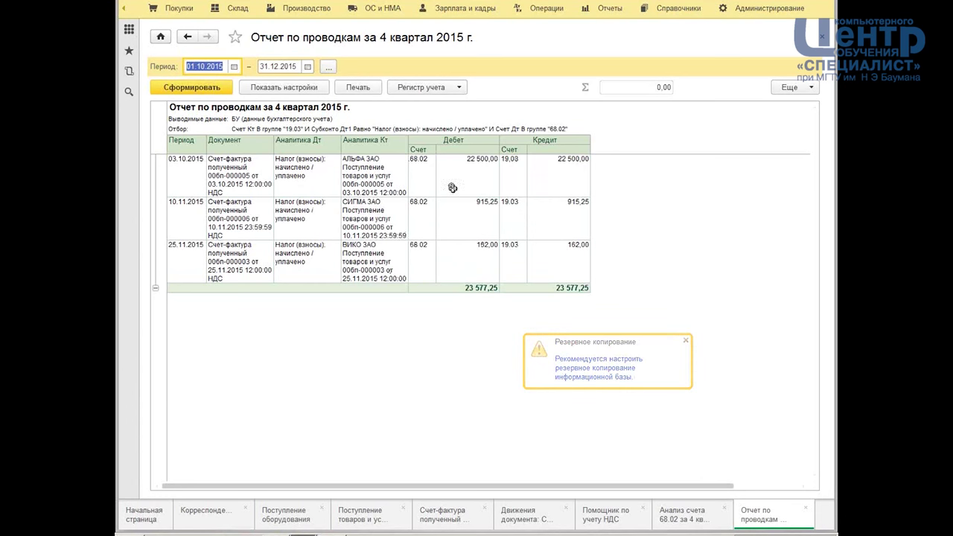
{"action": "double_click", "coordinate": [256, 172]}
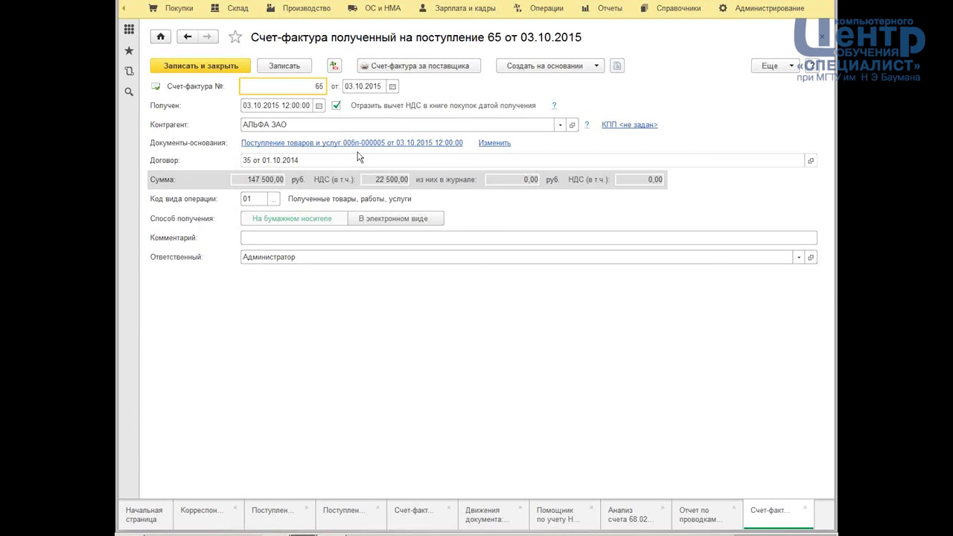
- Turn off Отразить вычет НДС в книге покупок датой получения in the received invoice, save it and open its movements
{"action": "left_click", "coordinate": [335, 105]}
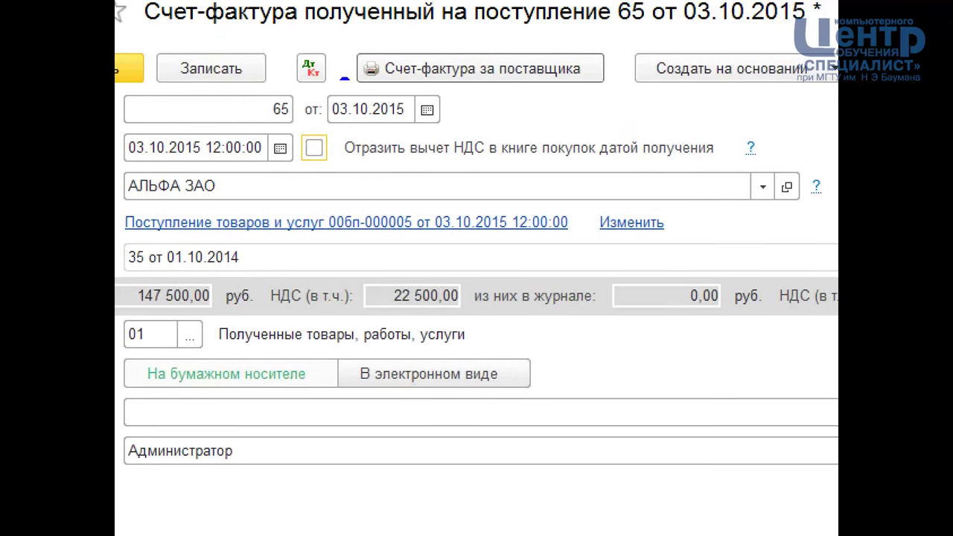
{"action": "mouse_move", "coordinate": [268, 123]}
{"action": "left_mouse_down"}
{"action": "mouse_move", "coordinate": [474, 154]}
{"action": "mouse_move", "coordinate": [761, 177]}
{"action": "left_mouse_up"}
{"action": "left_click_drag", "start_coordinate": [663, 13], "coordinate": [600, 57]}
{"action": "left_click_drag", "start_coordinate": [688, 58], "coordinate": [621, 110]}
{"action": "left_click_drag", "start_coordinate": [570, 336], "coordinate": [588, 197]}
{"action": "mouse_move", "coordinate": [525, 262]}
{"action": "left_mouse_down"}
{"action": "mouse_move", "coordinate": [621, 250]}
{"action": "mouse_move", "coordinate": [629, 262]}
{"action": "mouse_move", "coordinate": [607, 240]}
{"action": "left_mouse_up"}
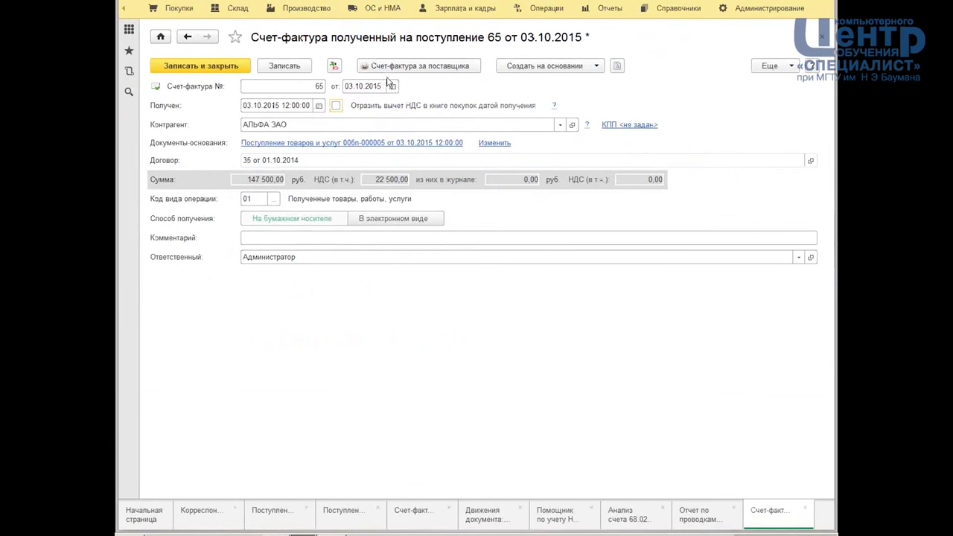
{"action": "left_click", "coordinate": [288, 72]}
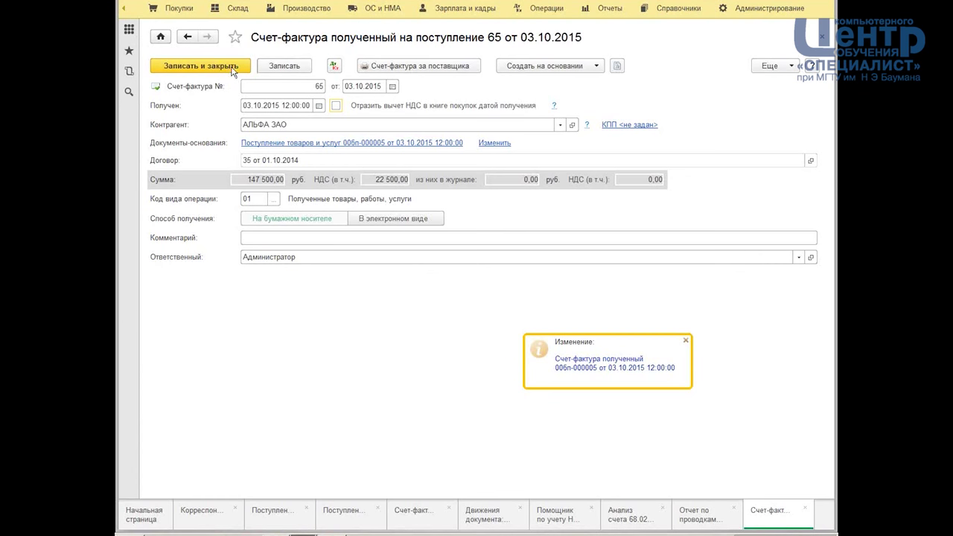
{"action": "left_click", "coordinate": [334, 66]}
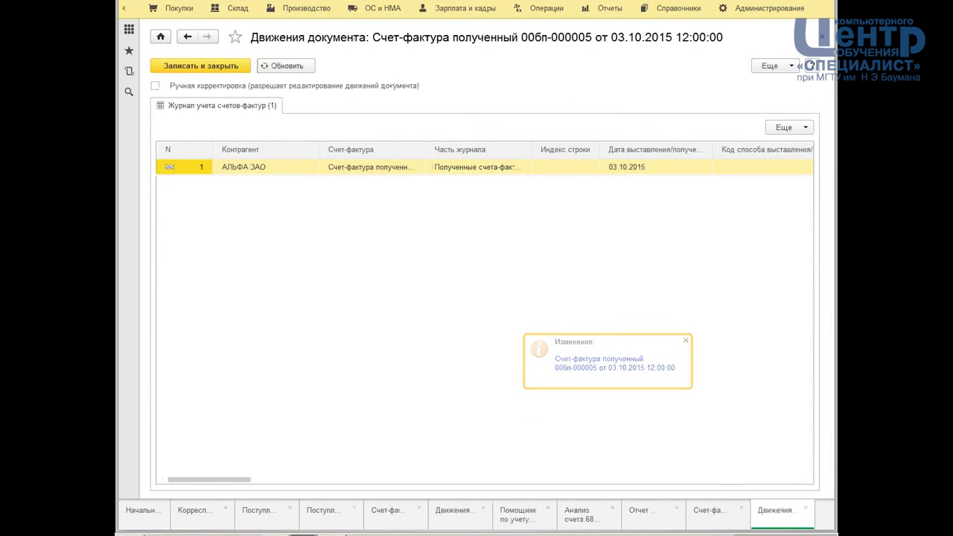
- Close the movements and the received invoice, and open the Формирование записей книги покупок document from the VAT accounting assistant
{"action": "left_click", "coordinate": [822, 37]}
{"action": "left_click", "coordinate": [824, 37]}
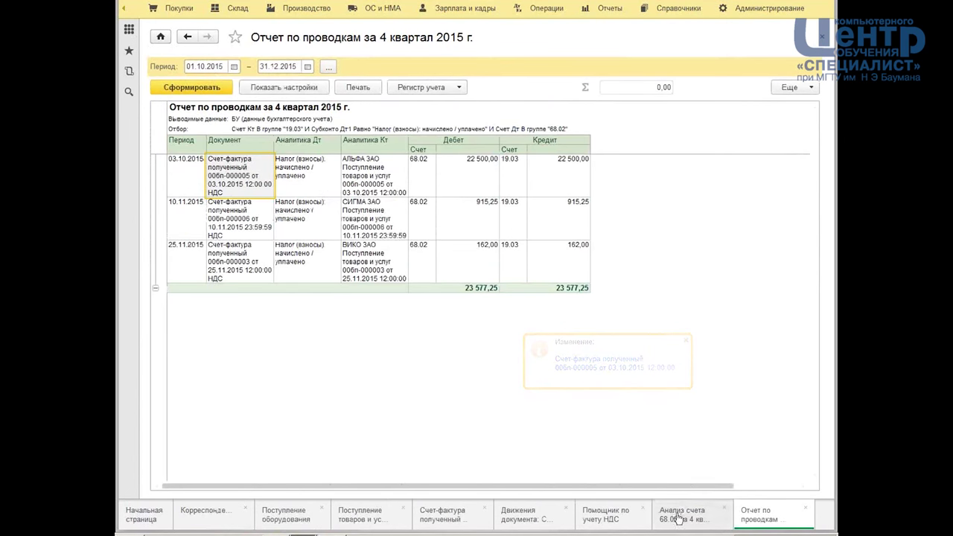
{"action": "left_click", "coordinate": [607, 515]}
{"action": "left_click", "coordinate": [242, 220]}
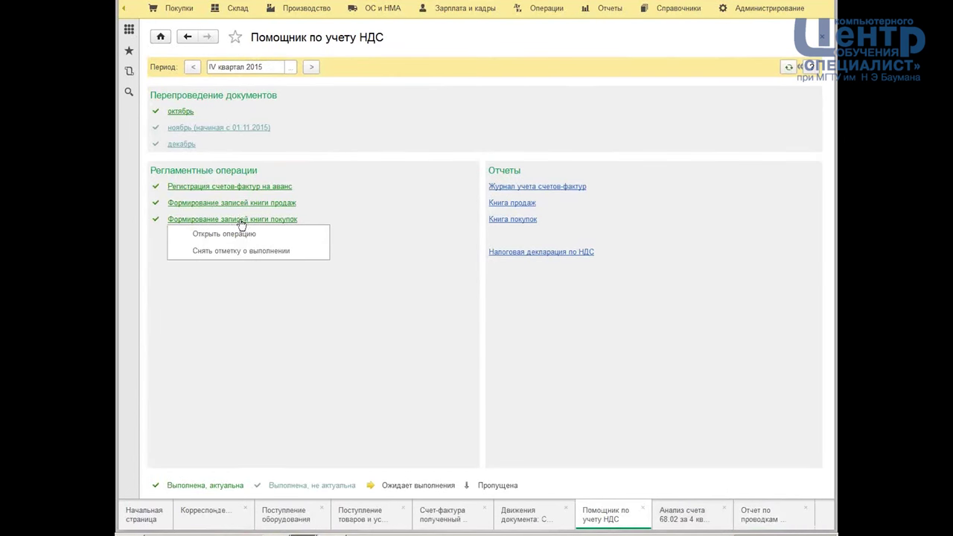
{"action": "left_click", "coordinate": [228, 234]}
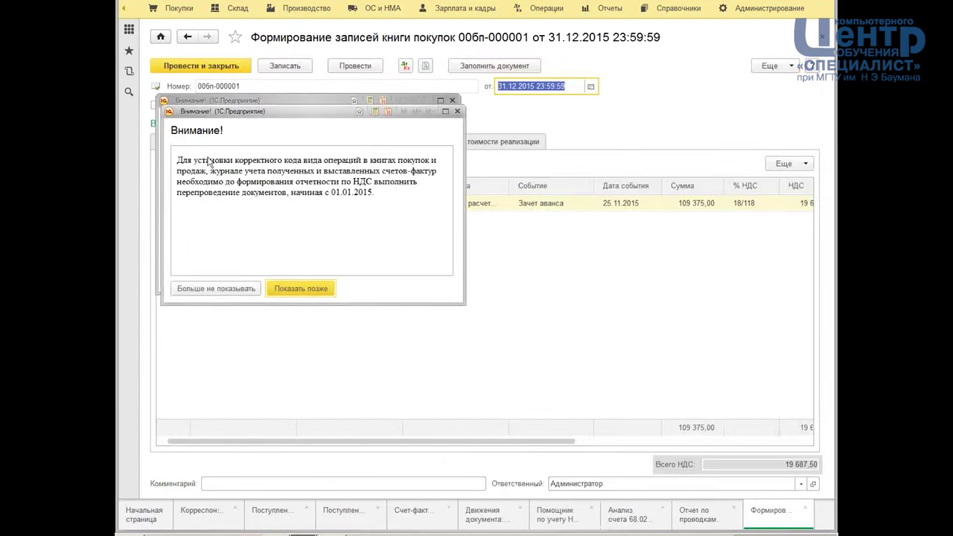
{"action": "left_click", "coordinate": [451, 102]}
{"action": "left_click", "coordinate": [451, 101]}
- Refill the purchase book entries document, accepting that its posting is cancelled, and review the lines in Приобретенные ценности
{"action": "left_click", "coordinate": [494, 65]}
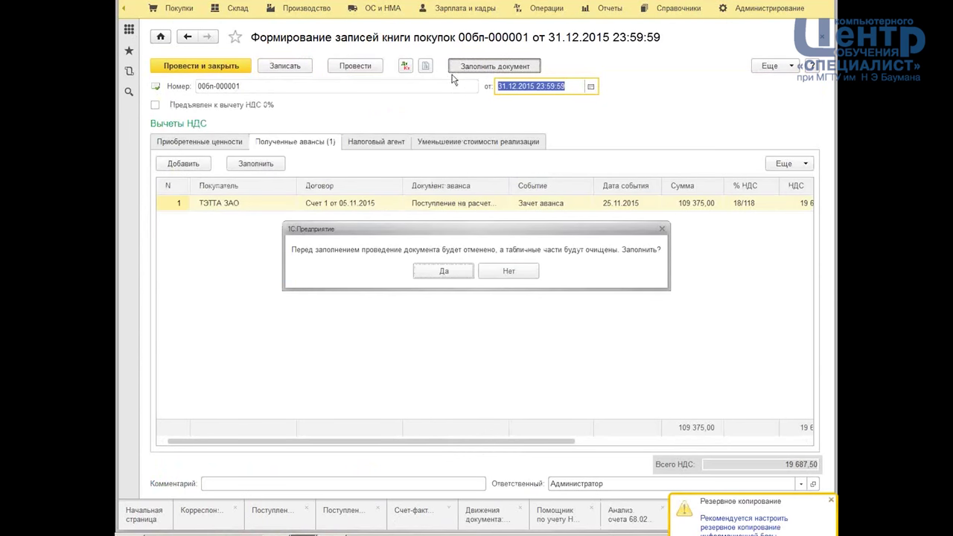
{"action": "left_click", "coordinate": [441, 270]}
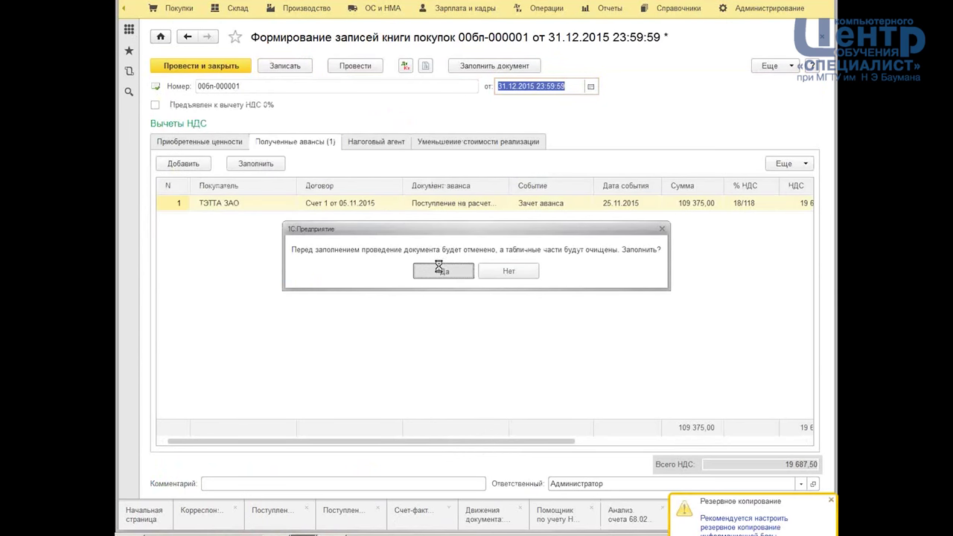
{"action": "left_click", "coordinate": [205, 143]}
{"action": "left_click_drag", "start_coordinate": [164, 228], "coordinate": [457, 224]}
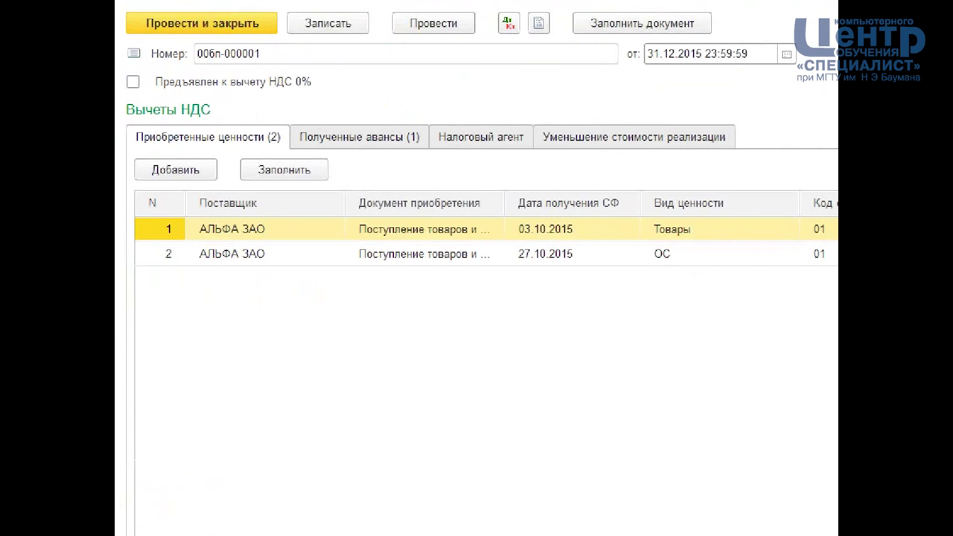
{"action": "left_click_drag", "start_coordinate": [627, 212], "coordinate": [689, 160]}
{"action": "mouse_move", "coordinate": [651, 265]}
{"action": "left_mouse_down"}
{"action": "mouse_move", "coordinate": [654, 287]}
{"action": "mouse_move", "coordinate": [691, 264]}
{"action": "left_mouse_up"}
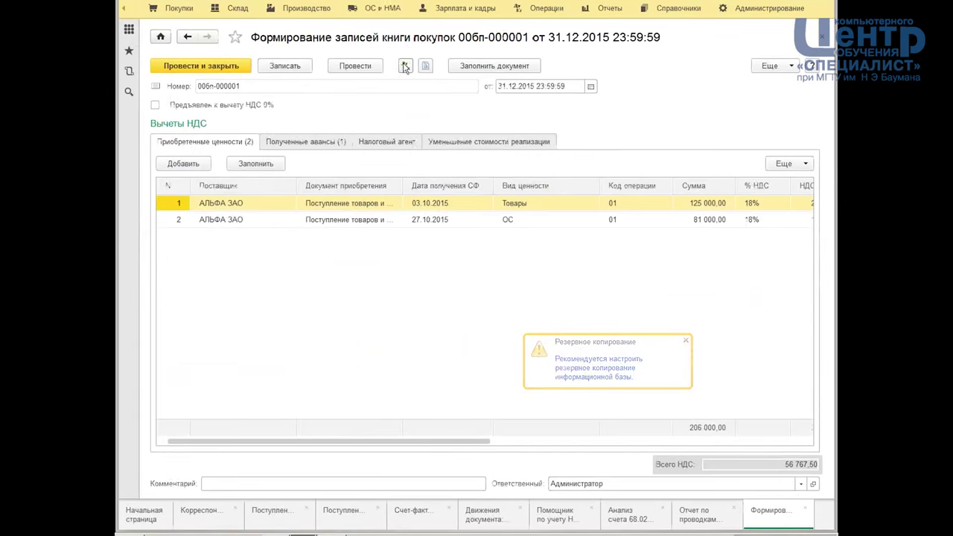
- Delete the АЛЬФА ЗАО line dated 27.10.2015 with the ОС value type from Приобретенные ценности
{"action": "left_click", "coordinate": [376, 249]}
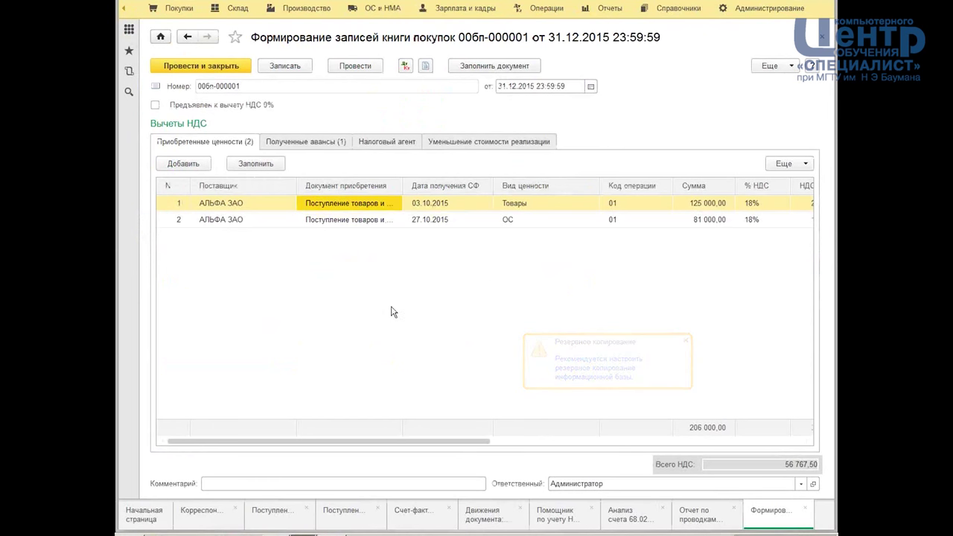
{"action": "left_click", "coordinate": [390, 220]}
{"action": "key", "text": "Delete"}
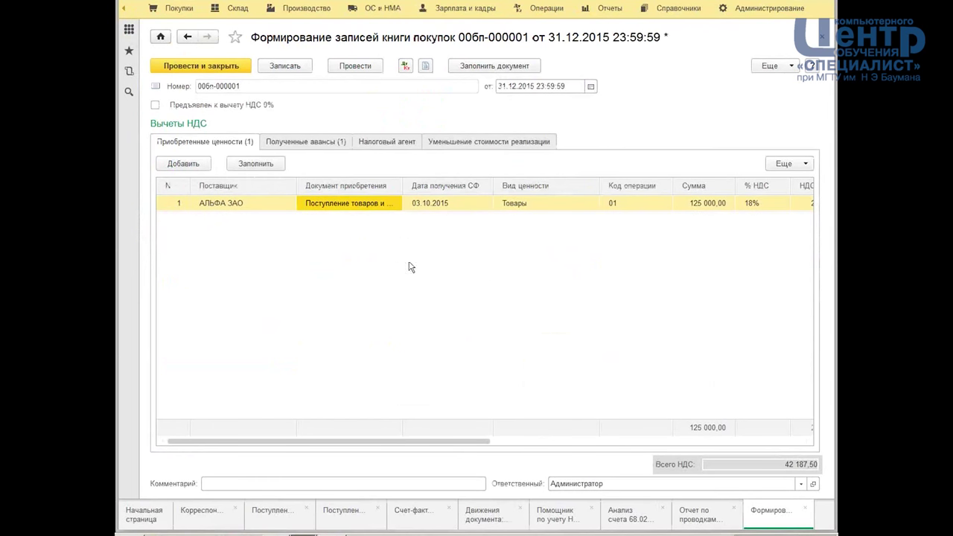
- Set the Сумма of the remaining АЛЬФА ЗАО goods line to 100 000
{"action": "left_click_drag", "start_coordinate": [419, 442], "coordinate": [639, 444]}
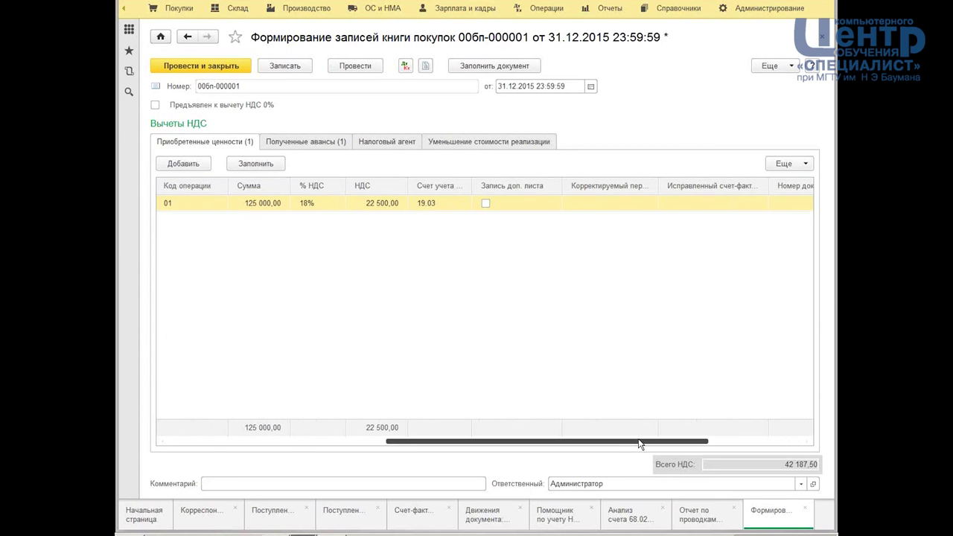
{"action": "left_click_drag", "start_coordinate": [639, 444], "coordinate": [638, 444]}
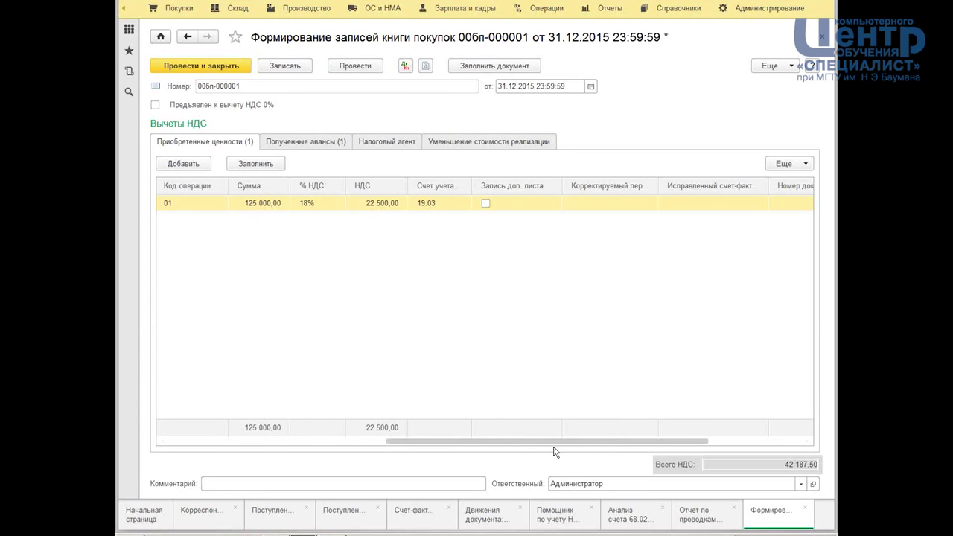
{"action": "left_click_drag", "start_coordinate": [485, 446], "coordinate": [414, 459]}
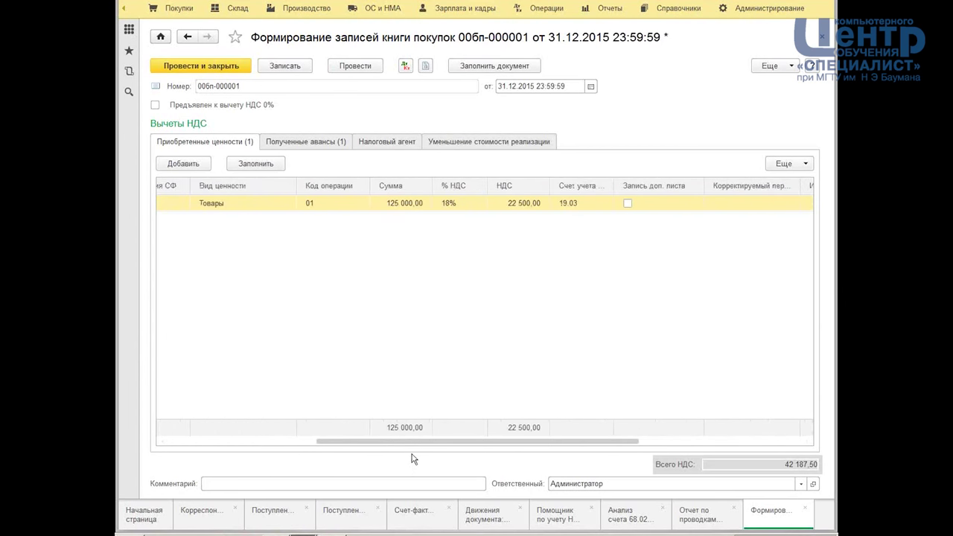
{"action": "double_click", "coordinate": [416, 205]}
{"action": "type", "text": "100"}
{"action": "key", "text": "Return"}
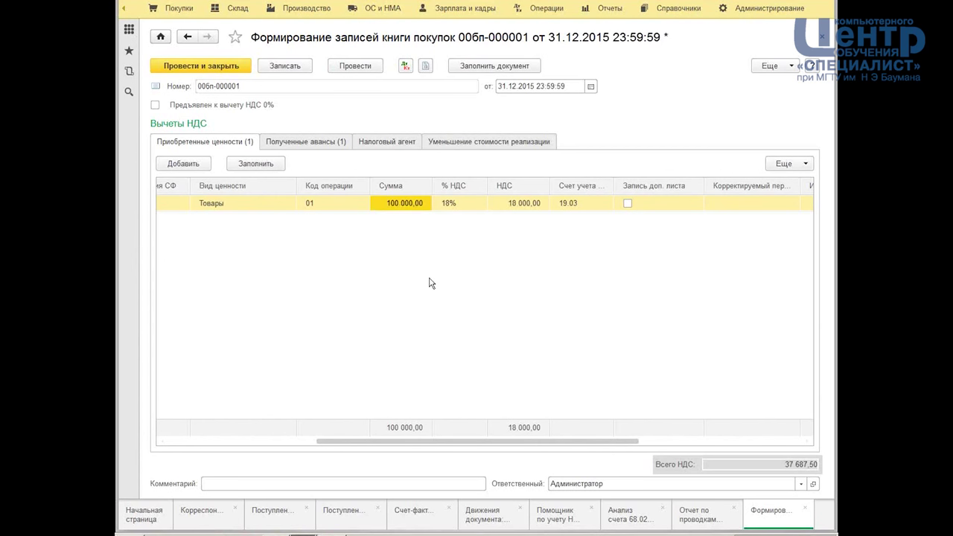
- Set the АЛЬФА ЗАО goods line's Сумма to 90 000, and post and close the purchase book document
{"action": "left_click", "coordinate": [398, 207]}
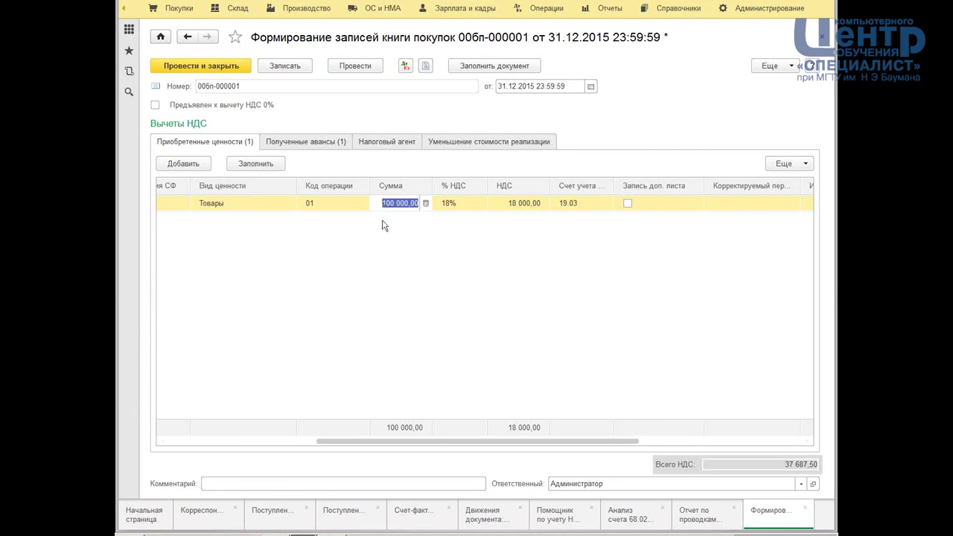
{"action": "type", "text": "90000"}
{"action": "key", "text": "Return"}
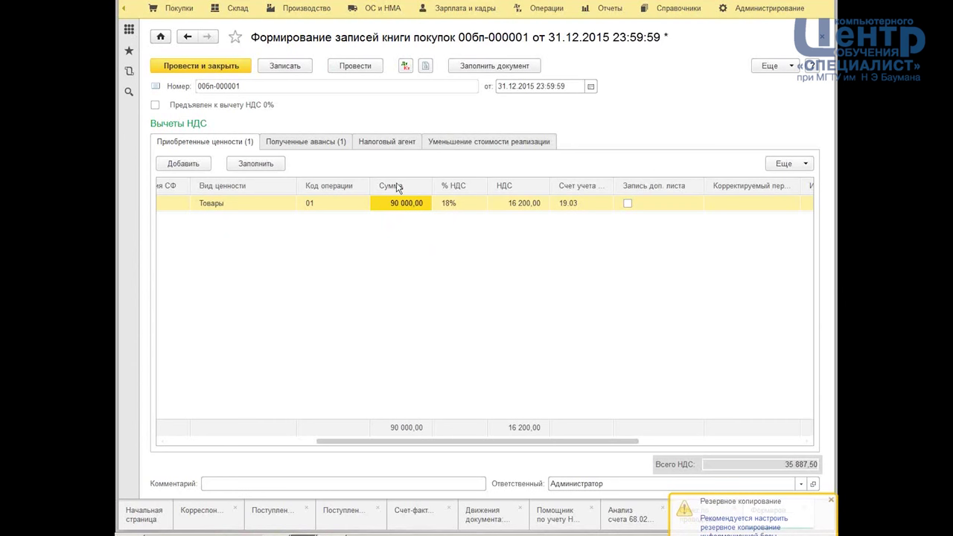
{"action": "left_click", "coordinate": [226, 71]}
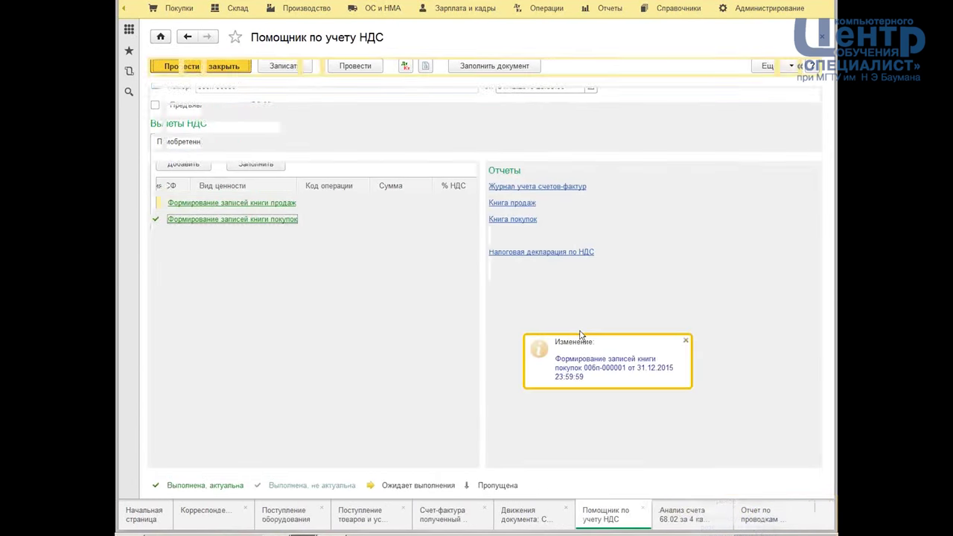
{"action": "left_click", "coordinate": [685, 340]}
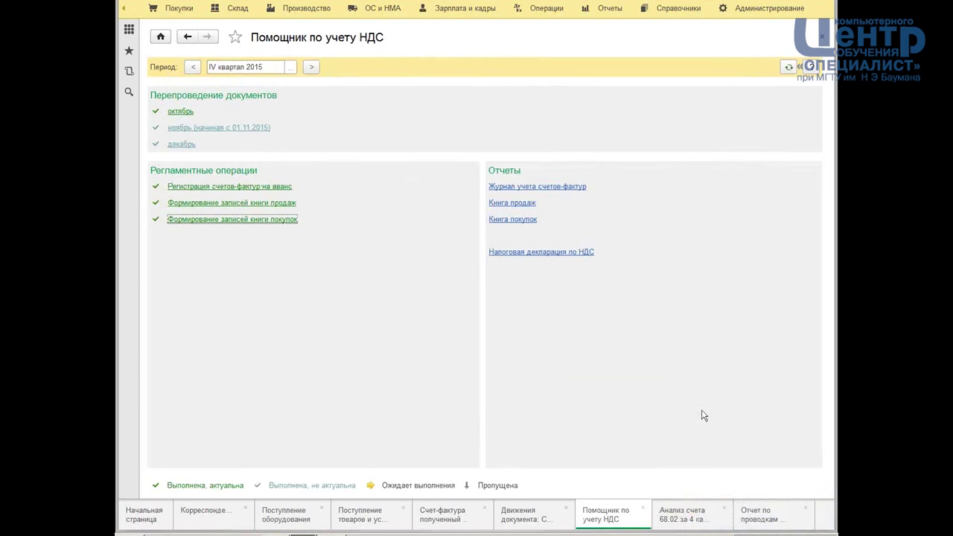
- Regenerate the account 68.02 analysis for 4 квартал 2015 and examine the closing balance
{"action": "left_click", "coordinate": [711, 513]}
{"action": "left_click", "coordinate": [206, 87]}
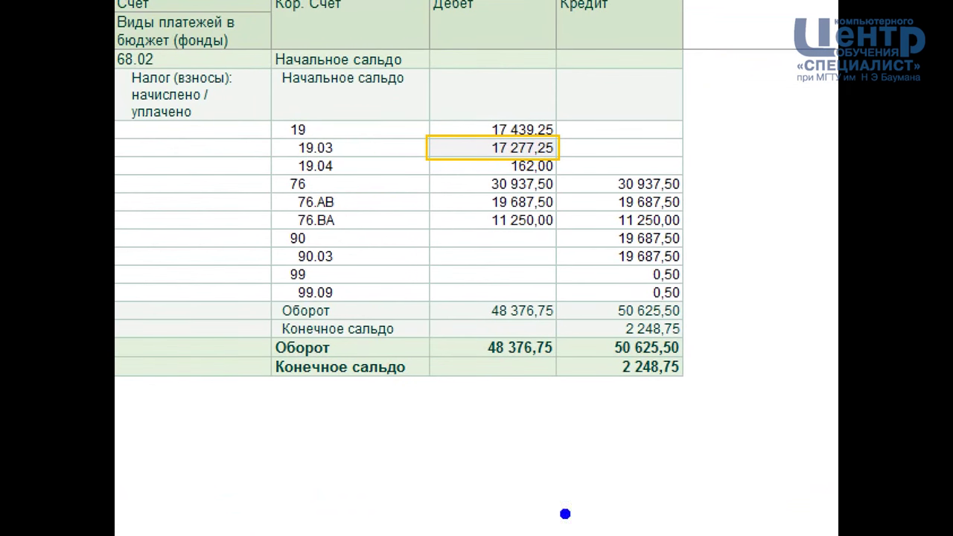
{"action": "left_click_drag", "start_coordinate": [541, 385], "coordinate": [633, 439]}
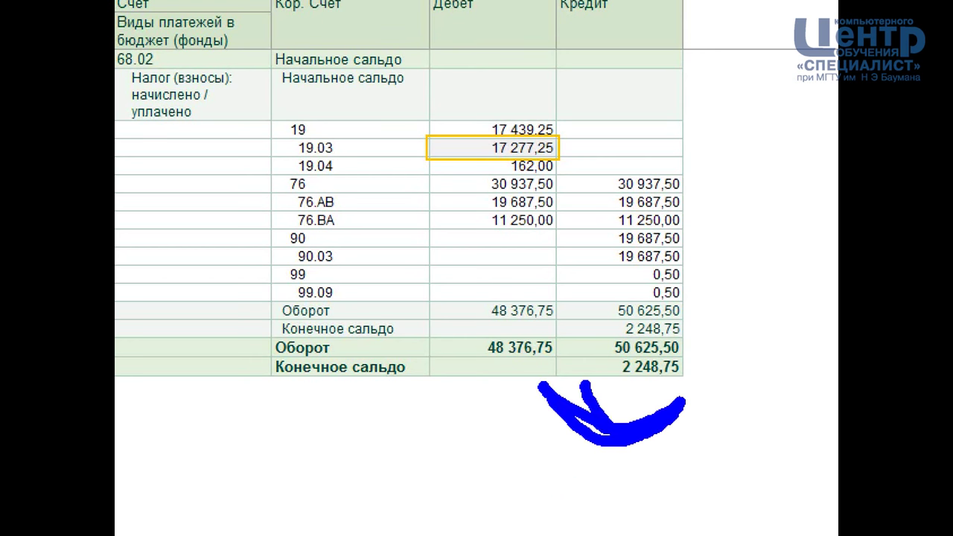
{"action": "mouse_move", "coordinate": [720, 350]}
{"action": "left_mouse_down"}
{"action": "mouse_move", "coordinate": [774, 342]}
{"action": "mouse_move", "coordinate": [810, 376]}
{"action": "left_mouse_up"}
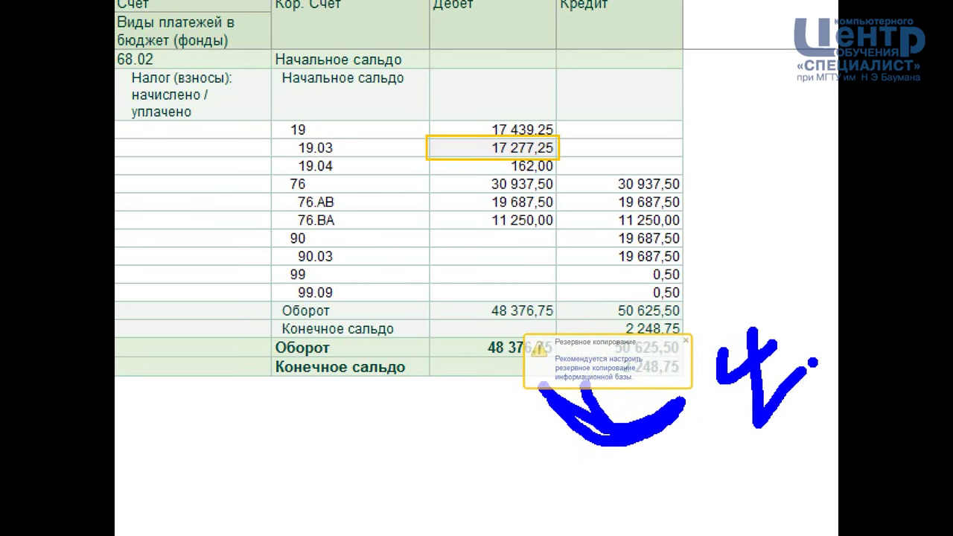
{"action": "key", "text": "Escape"}
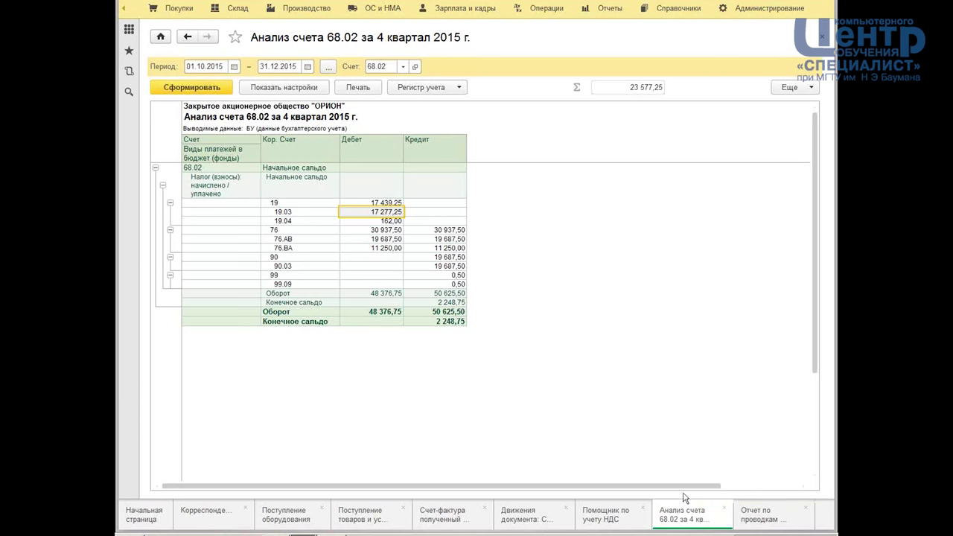
- Return to the VAT accounting assistant and examine how Регламентные операции relate to the Книга продаж, Книга покупок and Налоговая декларация по НДС reports
{"action": "left_click", "coordinate": [617, 516]}
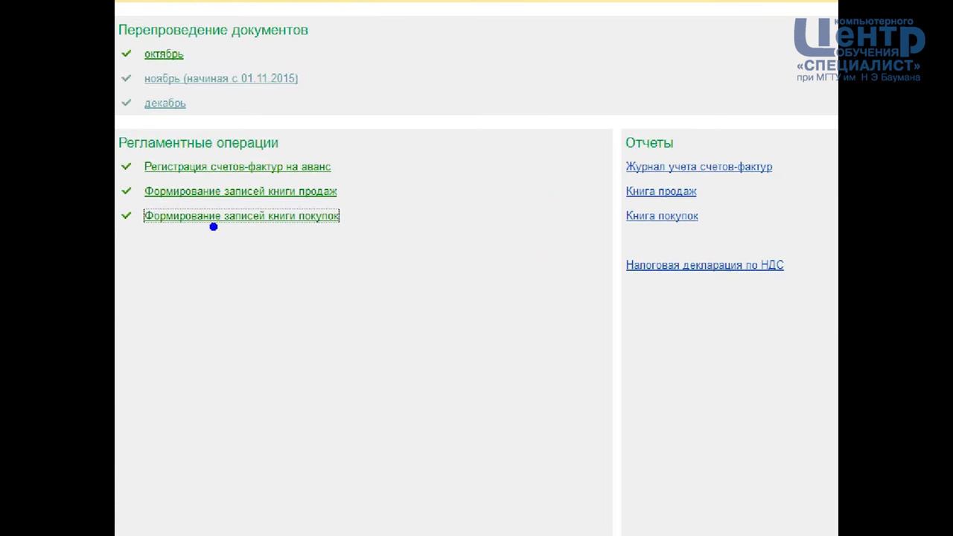
{"action": "mouse_move", "coordinate": [549, 74]}
{"action": "left_mouse_down"}
{"action": "mouse_move", "coordinate": [809, 305]}
{"action": "mouse_move", "coordinate": [824, 336]}
{"action": "left_mouse_up"}
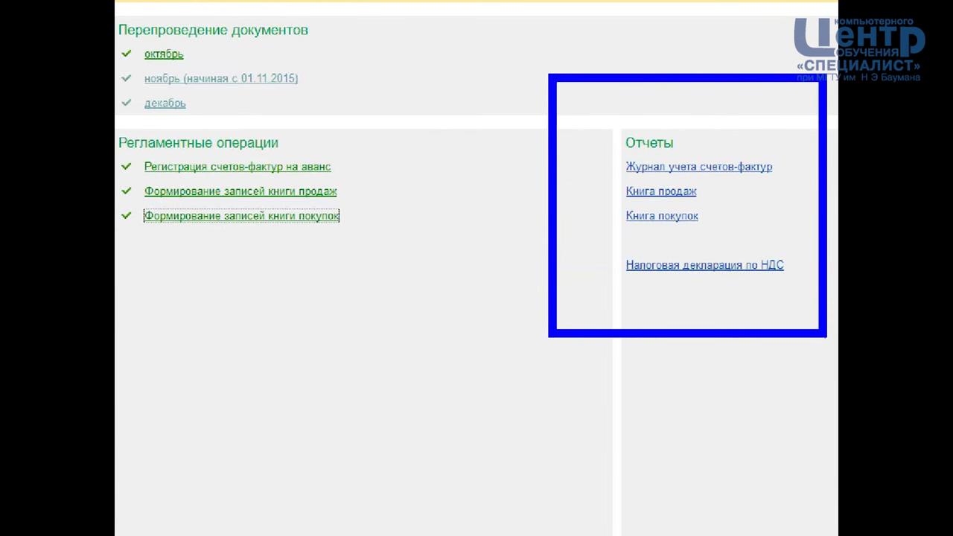
{"action": "mouse_move", "coordinate": [117, 107]}
{"action": "left_mouse_down"}
{"action": "mouse_move", "coordinate": [344, 187]}
{"action": "mouse_move", "coordinate": [395, 266]}
{"action": "left_mouse_up"}
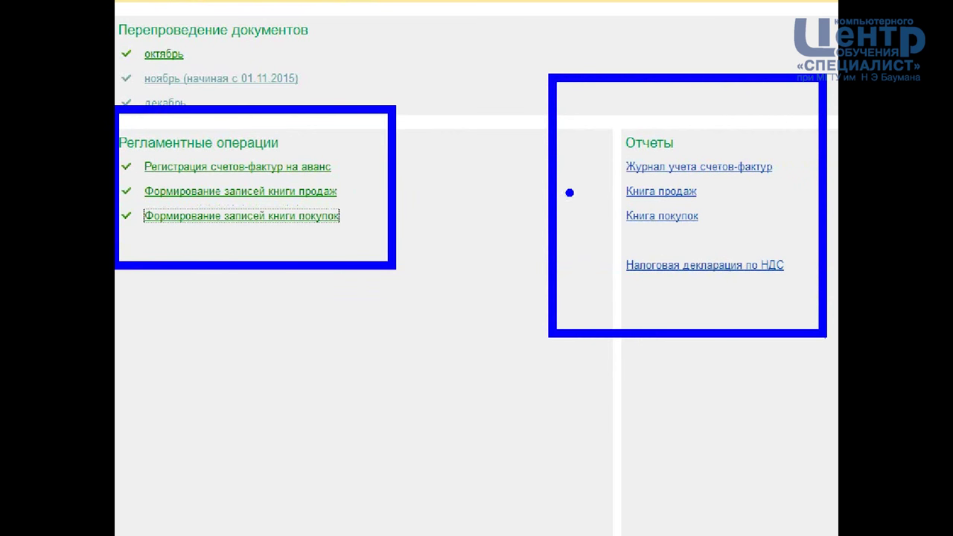
{"action": "left_click_drag", "start_coordinate": [570, 182], "coordinate": [627, 152]}
{"action": "mouse_move", "coordinate": [587, 202]}
{"action": "left_mouse_down"}
{"action": "mouse_move", "coordinate": [610, 212]}
{"action": "mouse_move", "coordinate": [621, 198]}
{"action": "left_mouse_up"}
{"action": "mouse_move", "coordinate": [585, 256]}
{"action": "left_mouse_down"}
{"action": "mouse_move", "coordinate": [587, 273]}
{"action": "mouse_move", "coordinate": [624, 246]}
{"action": "left_mouse_up"}
{"action": "mouse_move", "coordinate": [622, 139]}
{"action": "left_mouse_down"}
{"action": "mouse_move", "coordinate": [662, 112]}
{"action": "mouse_move", "coordinate": [612, 150]}
{"action": "left_mouse_up"}
{"action": "mouse_move", "coordinate": [353, 176]}
{"action": "left_mouse_down"}
{"action": "mouse_move", "coordinate": [376, 178]}
{"action": "mouse_move", "coordinate": [384, 166]}
{"action": "left_mouse_up"}
{"action": "mouse_move", "coordinate": [350, 205]}
{"action": "left_mouse_down"}
{"action": "mouse_move", "coordinate": [414, 191]}
{"action": "mouse_move", "coordinate": [438, 164]}
{"action": "mouse_move", "coordinate": [463, 181]}
{"action": "mouse_move", "coordinate": [490, 180]}
{"action": "left_mouse_up"}
{"action": "left_click_drag", "start_coordinate": [485, 135], "coordinate": [488, 177]}
{"action": "left_click_drag", "start_coordinate": [493, 139], "coordinate": [524, 158]}
{"action": "left_click_drag", "start_coordinate": [439, 149], "coordinate": [446, 165]}
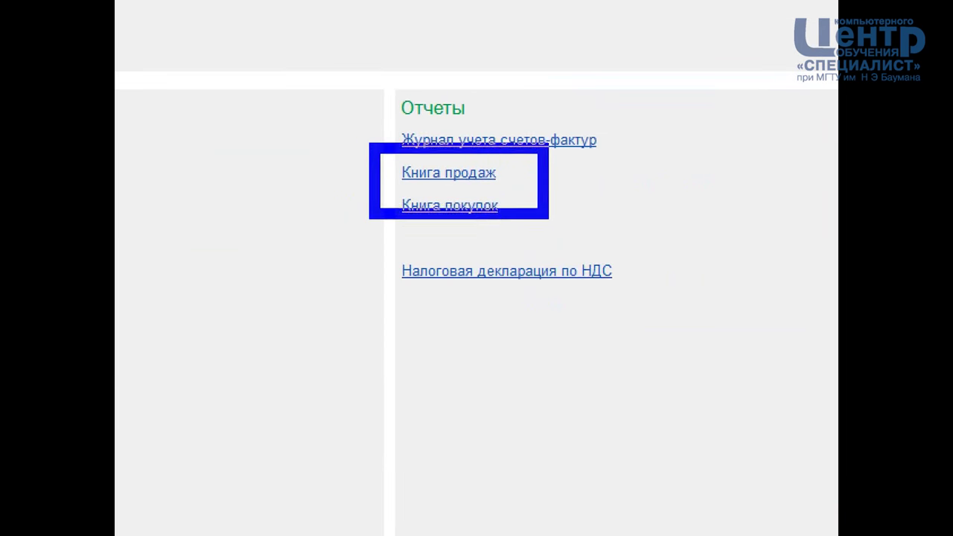
{"action": "mouse_move", "coordinate": [597, 177]}
{"action": "left_mouse_down"}
{"action": "mouse_move", "coordinate": [730, 160]}
{"action": "mouse_move", "coordinate": [668, 276]}
{"action": "mouse_move", "coordinate": [712, 322]}
{"action": "mouse_move", "coordinate": [465, 316]}
{"action": "mouse_move", "coordinate": [595, 411]}
{"action": "mouse_move", "coordinate": [579, 414]}
{"action": "left_mouse_up"}
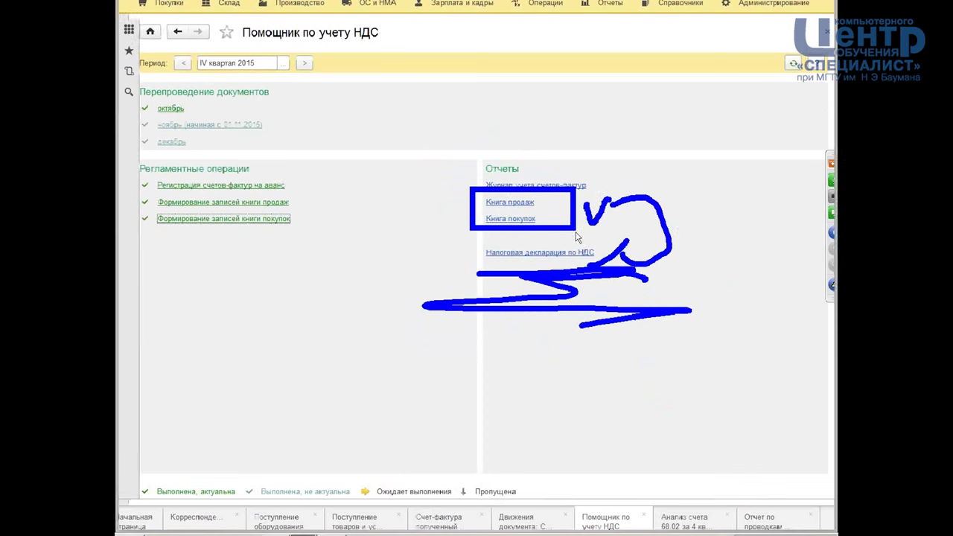
- Generate the Книга продаж for 4 квартал 2015, examine its operation type codes and VAT amounts, and close the report
{"action": "left_click", "coordinate": [468, 172]}
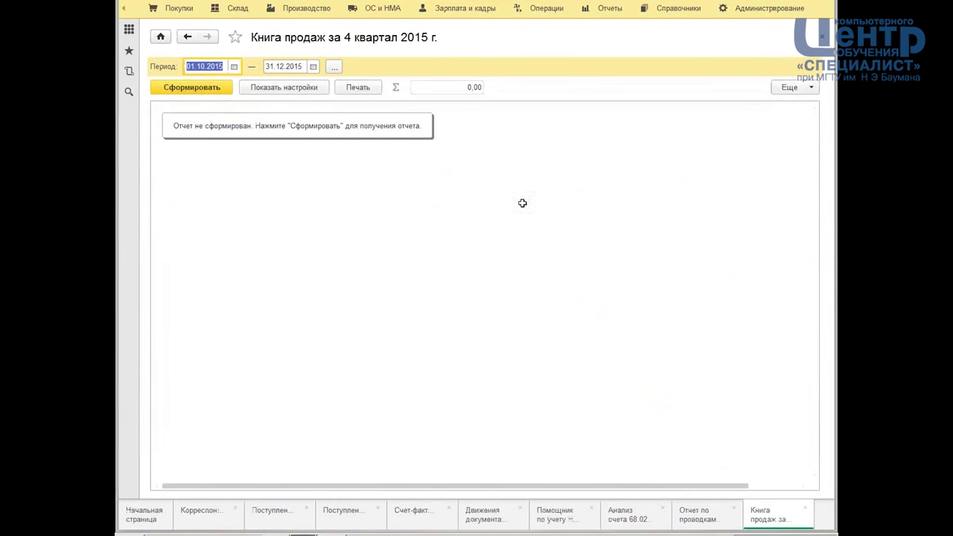
{"action": "left_click", "coordinate": [215, 87]}
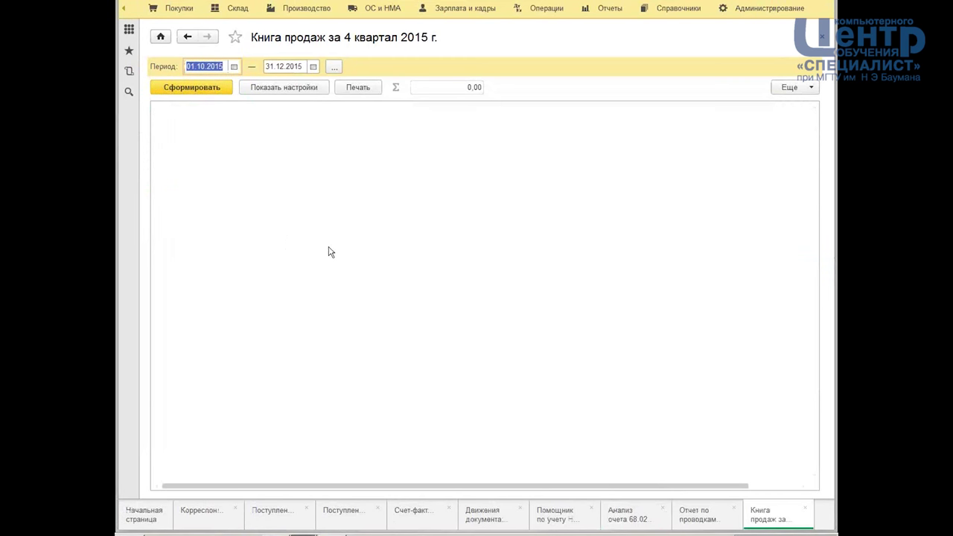
{"action": "left_click", "coordinate": [685, 340]}
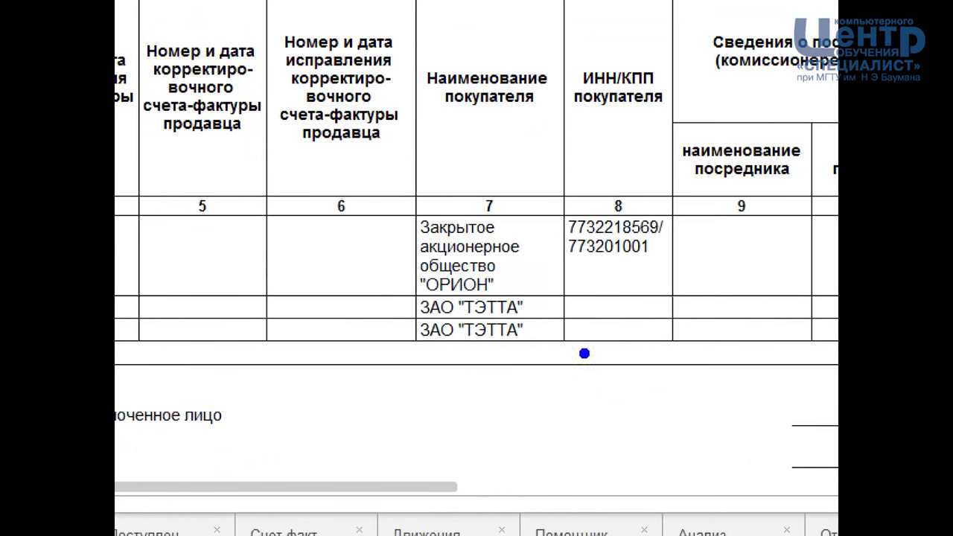
{"action": "left_click_drag", "start_coordinate": [579, 290], "coordinate": [620, 280]}
{"action": "left_click_drag", "start_coordinate": [600, 318], "coordinate": [665, 321]}
{"action": "mouse_move", "coordinate": [601, 172]}
{"action": "left_mouse_down"}
{"action": "mouse_move", "coordinate": [555, 195]}
{"action": "mouse_move", "coordinate": [710, 216]}
{"action": "mouse_move", "coordinate": [552, 137]}
{"action": "left_mouse_up"}
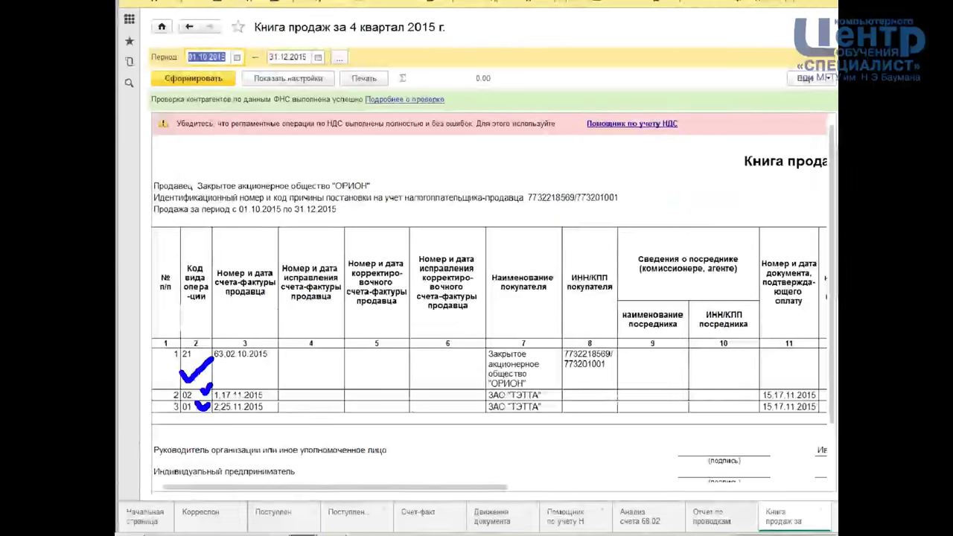
{"action": "left_click_drag", "start_coordinate": [235, 481], "coordinate": [617, 493]}
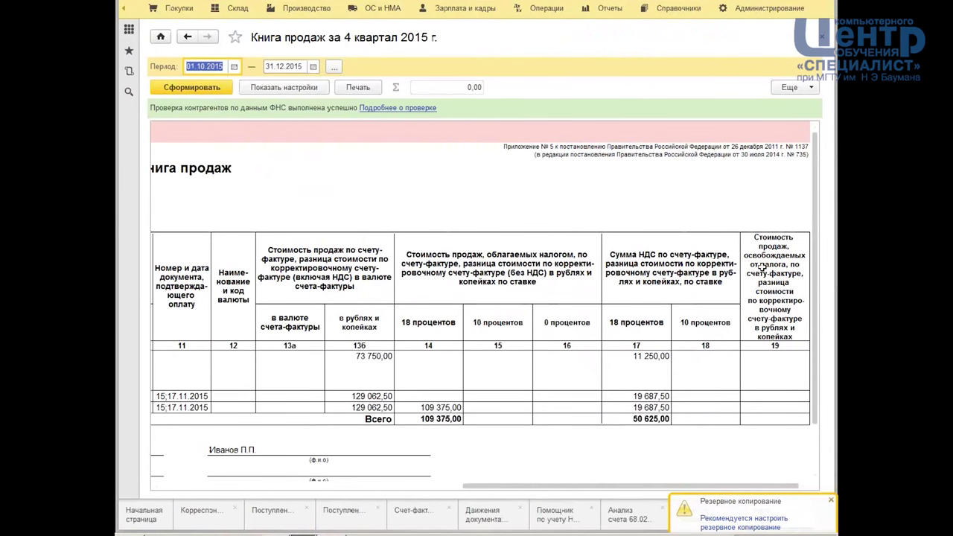
{"action": "left_click", "coordinate": [821, 40]}
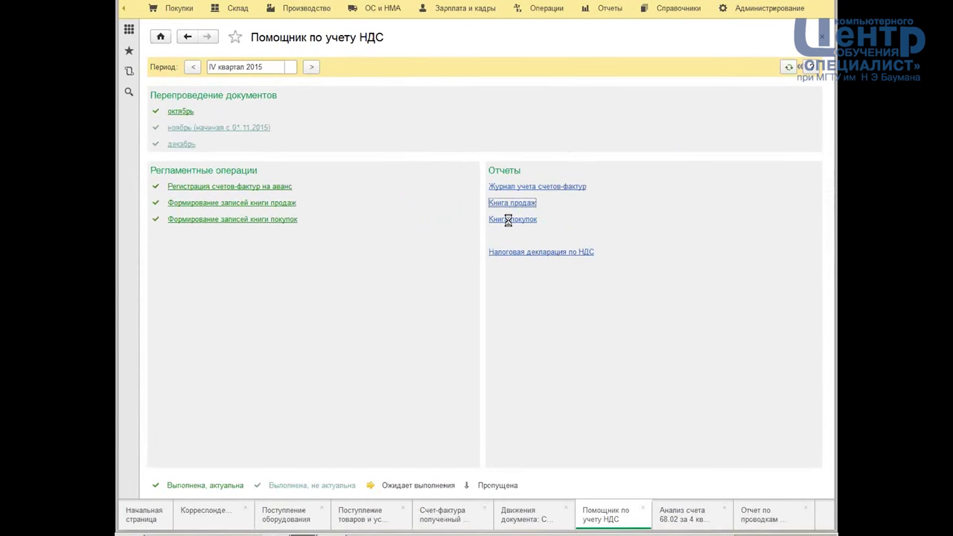
- Generate the Книга покупок for 4 квартал 2015, examine the VAT amounts accepted for deduction, and close the report
{"action": "left_click", "coordinate": [508, 218]}
{"action": "left_click", "coordinate": [215, 87]}
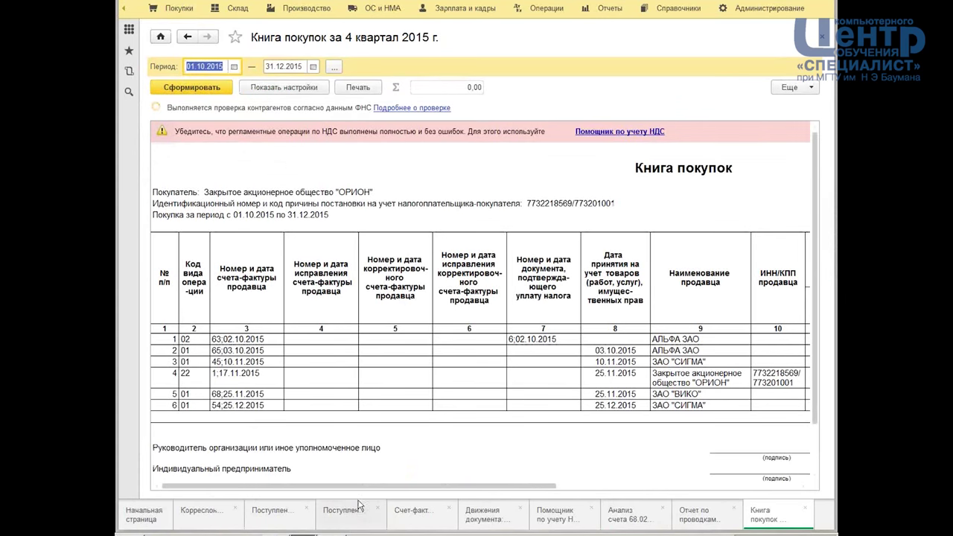
{"action": "left_click", "coordinate": [665, 488]}
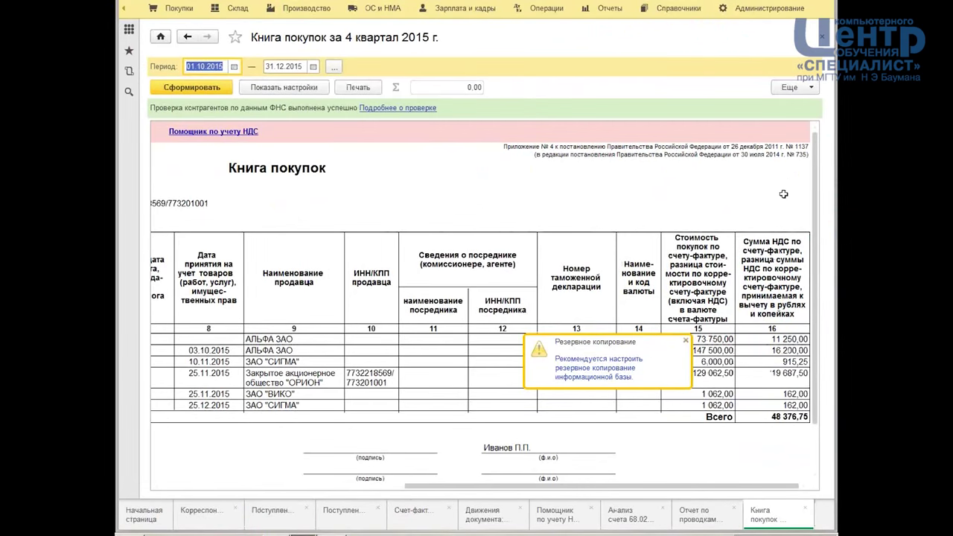
{"action": "left_click", "coordinate": [819, 38]}
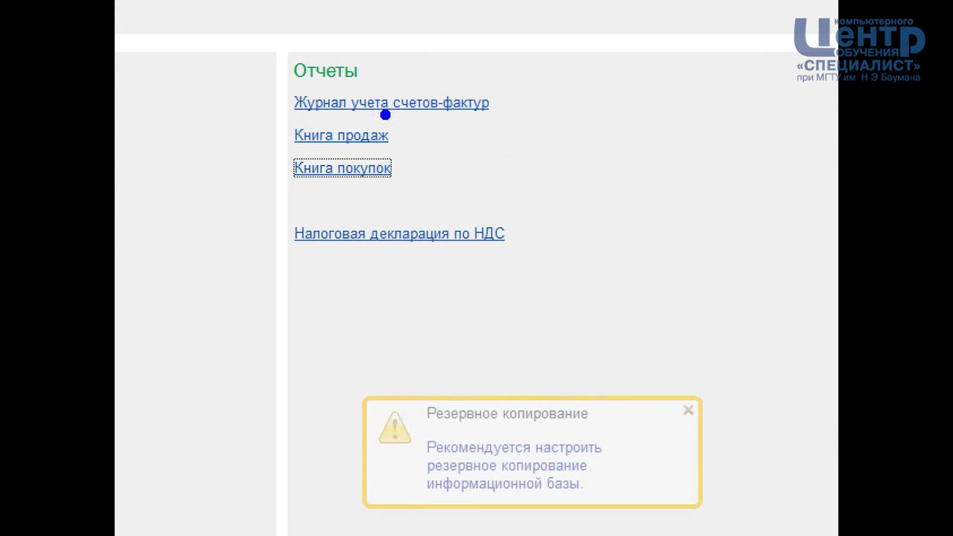
{"action": "left_click_drag", "start_coordinate": [233, 109], "coordinate": [492, 204]}
{"action": "mouse_move", "coordinate": [544, 72]}
{"action": "left_mouse_down"}
{"action": "mouse_move", "coordinate": [574, 93]}
{"action": "mouse_move", "coordinate": [635, 65]}
{"action": "left_mouse_up"}
{"action": "left_click_drag", "start_coordinate": [549, 141], "coordinate": [636, 126]}
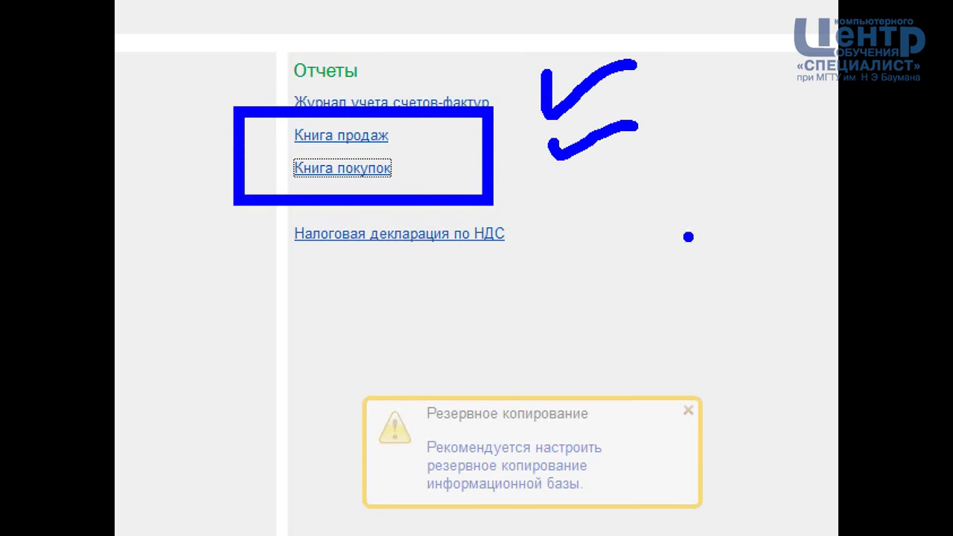
{"action": "mouse_move", "coordinate": [525, 179]}
{"action": "left_mouse_down"}
{"action": "mouse_move", "coordinate": [683, 219]}
{"action": "mouse_move", "coordinate": [463, 321]}
{"action": "mouse_move", "coordinate": [569, 292]}
{"action": "left_mouse_up"}
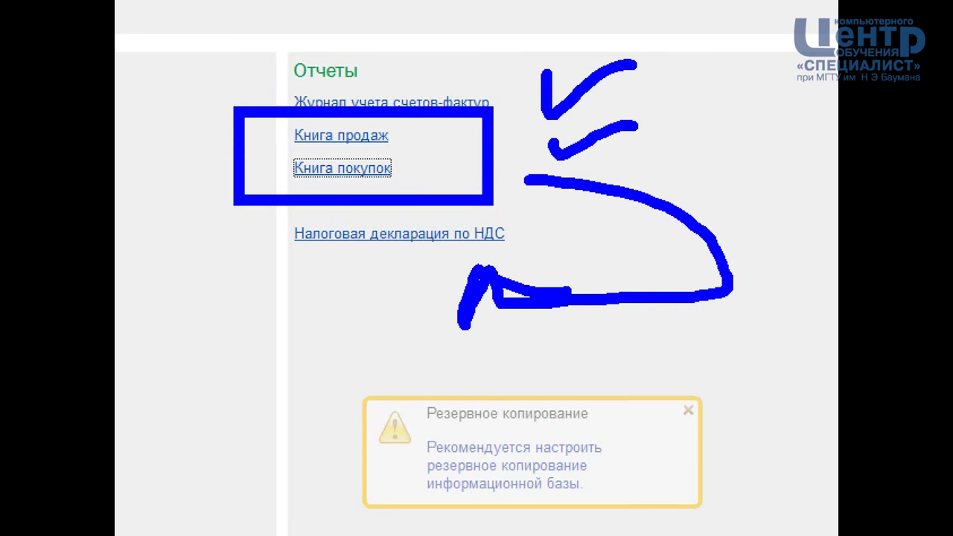